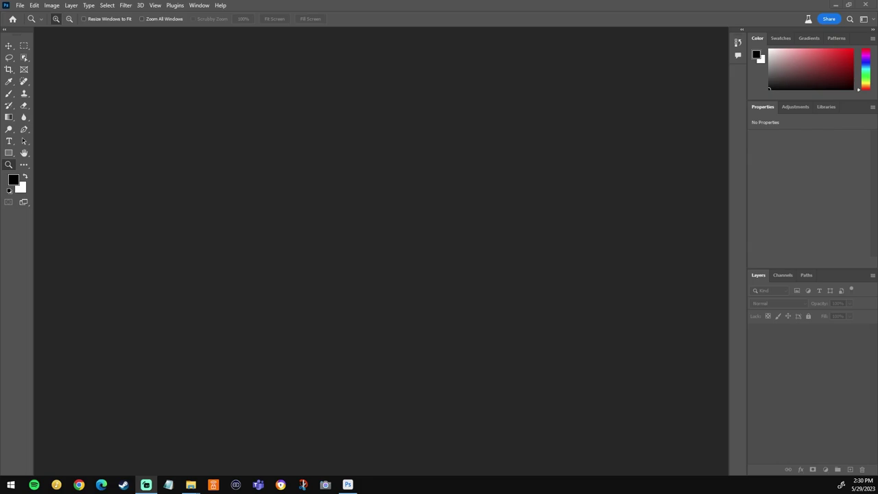
# Step: Drag IMG_0100.JPG from File Explorer's Edited folder into Photoshop as a 3840 x 5760 px document
pyautogui.moveTo(190, 488)
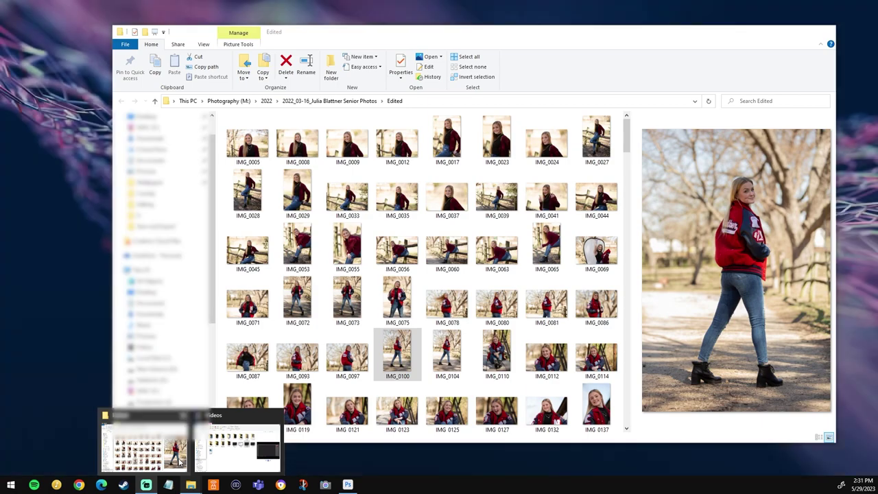
pyautogui.click(167, 460)
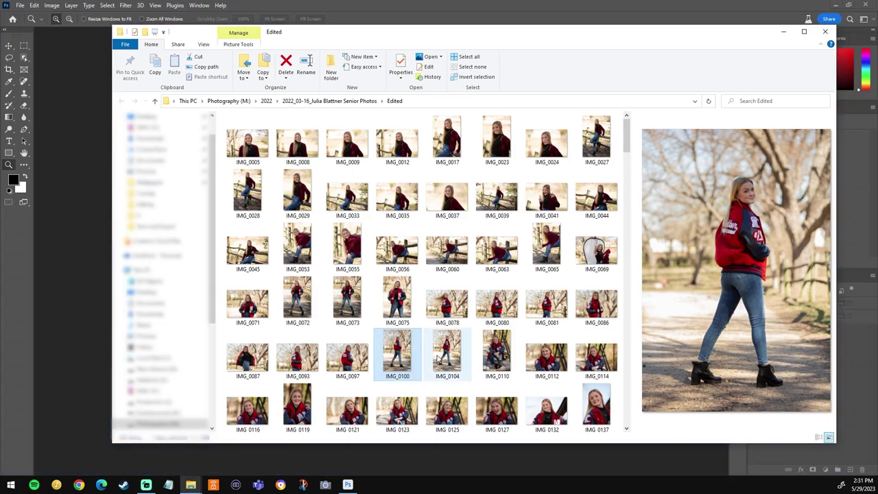
pyautogui.click(445, 355)
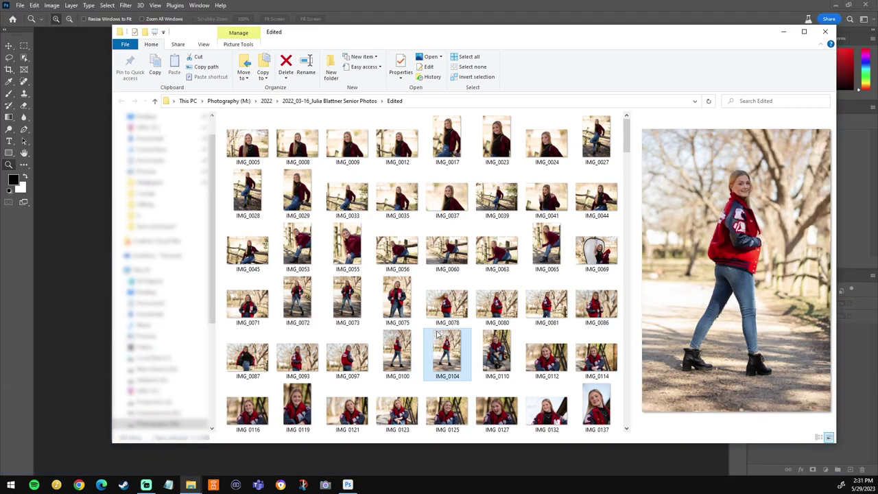
pyautogui.click(400, 356)
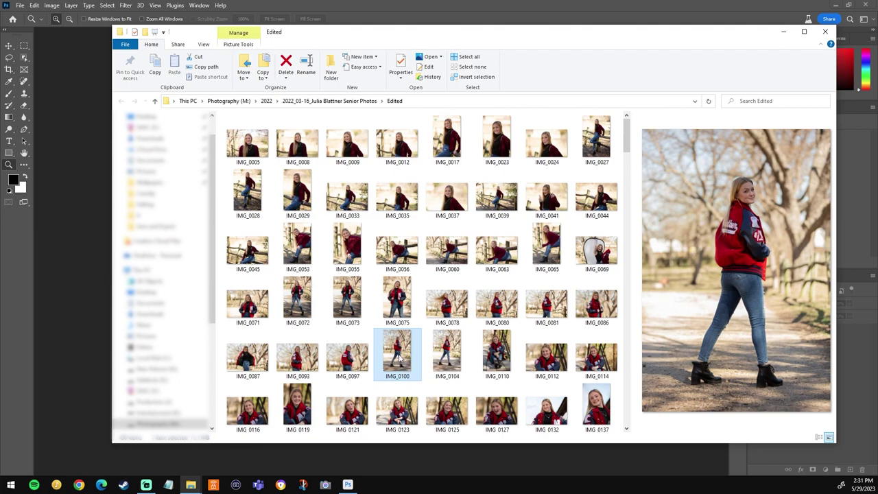
pyautogui.moveTo(400, 356); pyautogui.dragTo(79, 232)
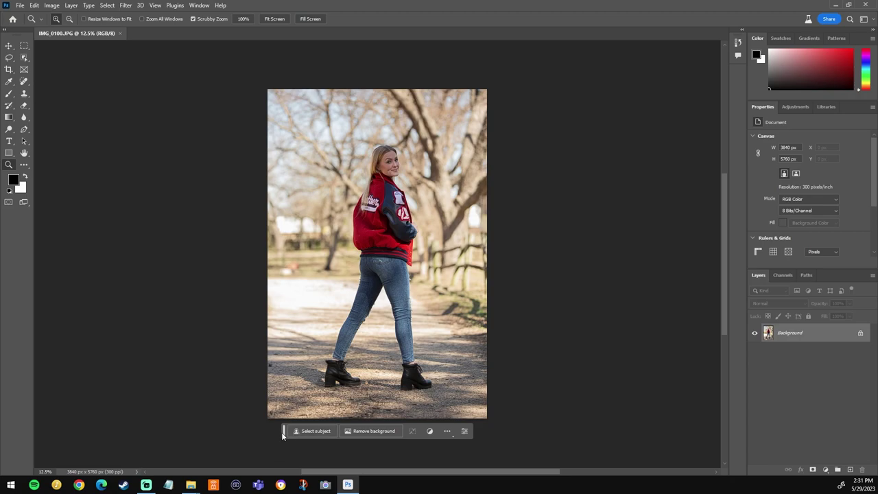
pyautogui.moveTo(282, 435); pyautogui.dragTo(514, 447)
pyautogui.click(394, 180)
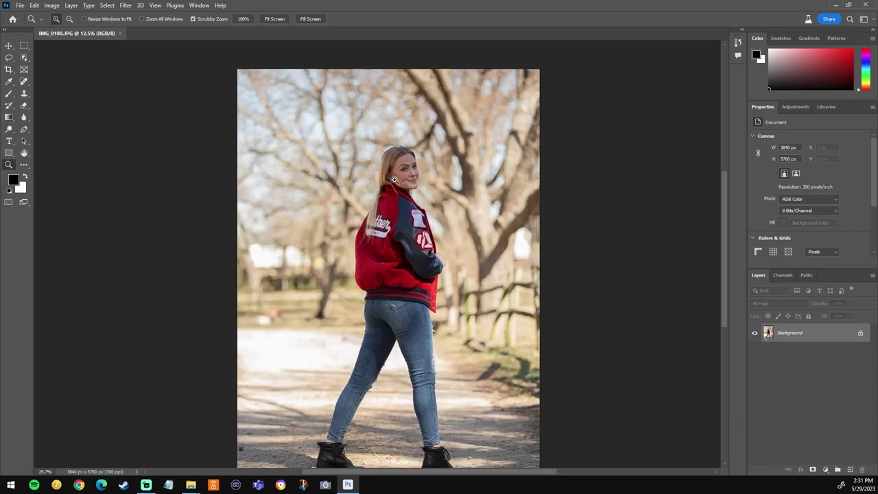
pyautogui.moveTo(394, 179); pyautogui.dragTo(464, 277)
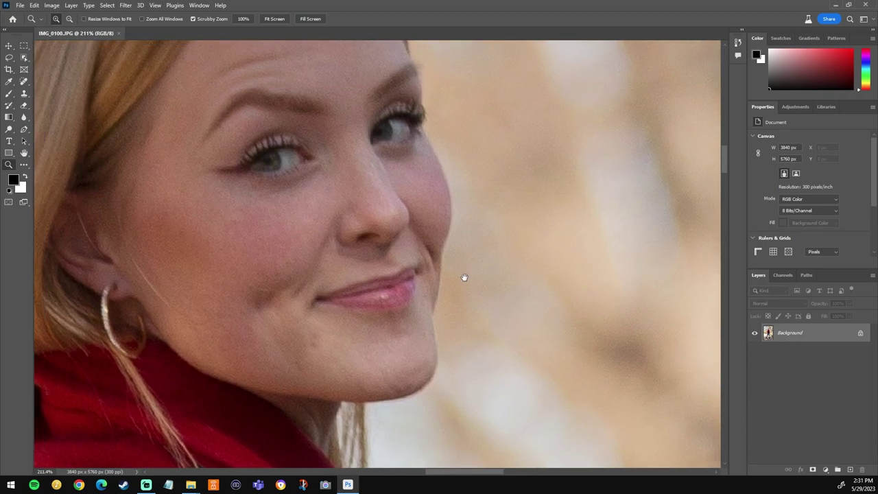
pyautogui.moveTo(295, 236); pyautogui.dragTo(385, 290)
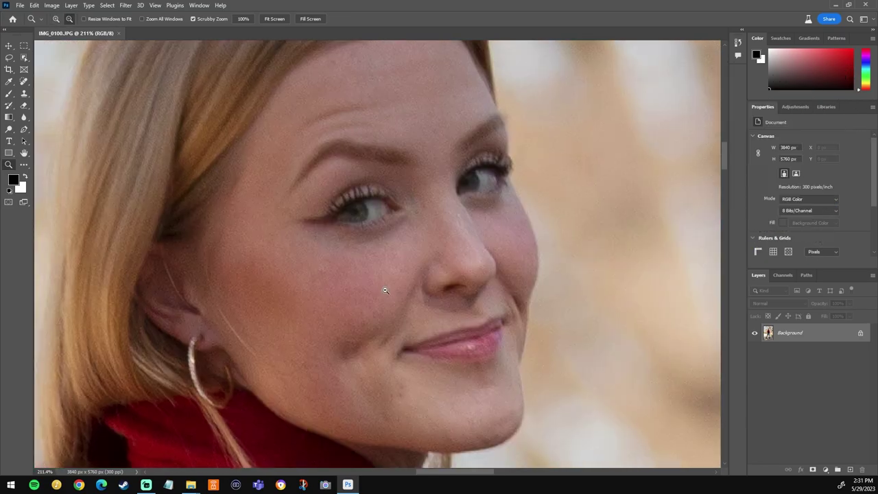
pyautogui.keyDown('alt'); pyautogui.click(385, 290); pyautogui.keyUp('alt')
pyautogui.scroll(-3, 384, 290)
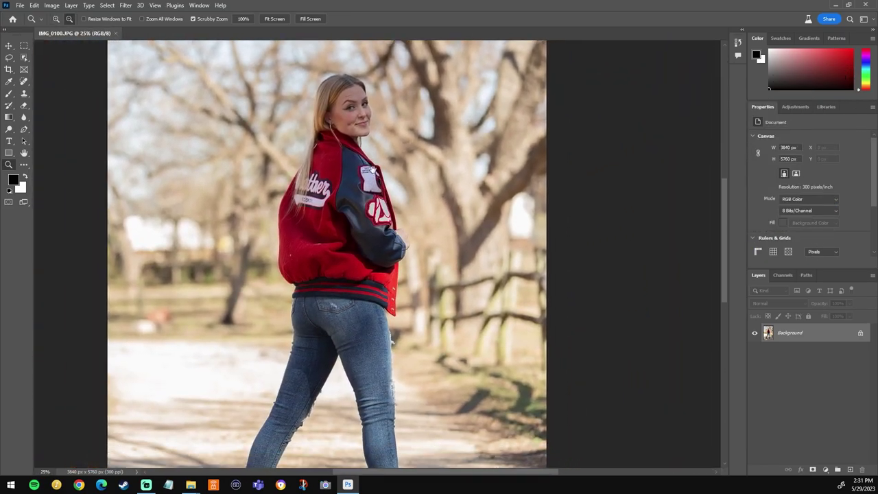
pyautogui.scroll(-3, 378, 251)
pyautogui.keyDown('alt'); pyautogui.click(379, 251); pyautogui.keyUp('alt')
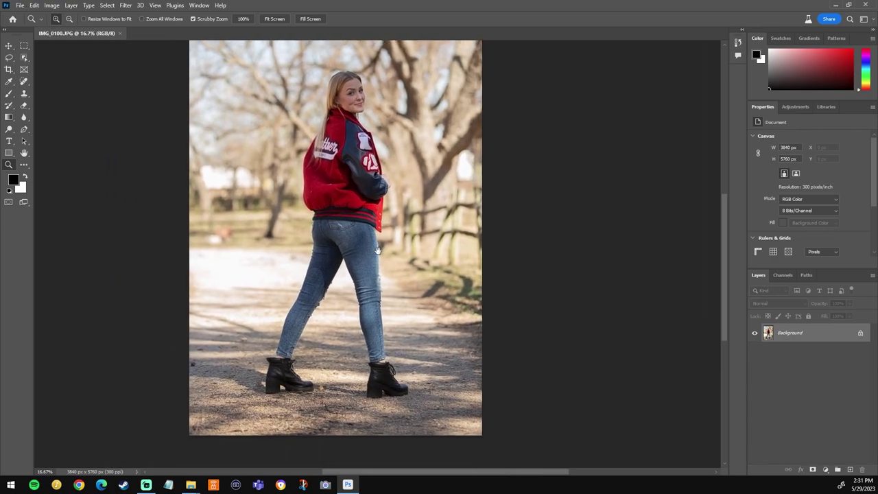
pyautogui.moveTo(374, 254); pyautogui.dragTo(428, 268)
pyautogui.keyDown('alt'); pyautogui.click(389, 269); pyautogui.keyUp('alt')
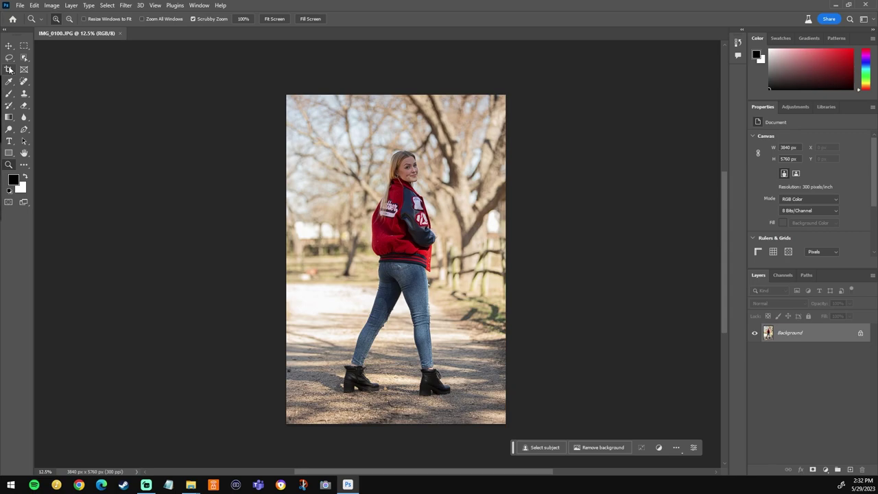
# Step: Alt-drag the Crop tool's left handle outward to widen the canvas evenly to 7424 px
pyautogui.click(9, 69)
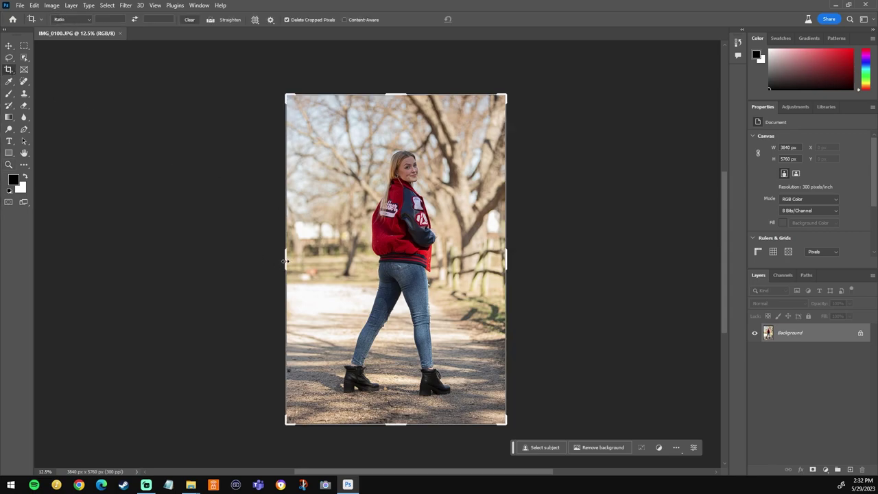
pyautogui.moveTo(284, 259); pyautogui.dragTo(182, 264)
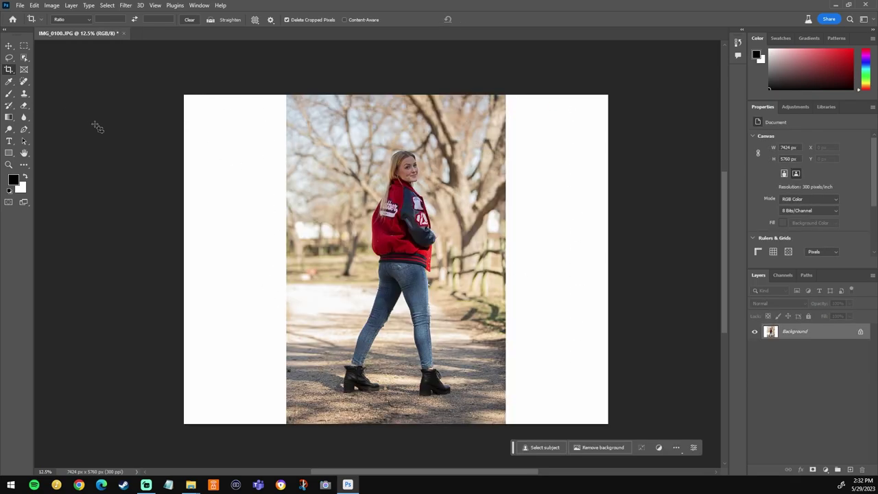
# Step: Marquee-select both white side strips together and bring up the Generative Fill prompt
pyautogui.press('m')
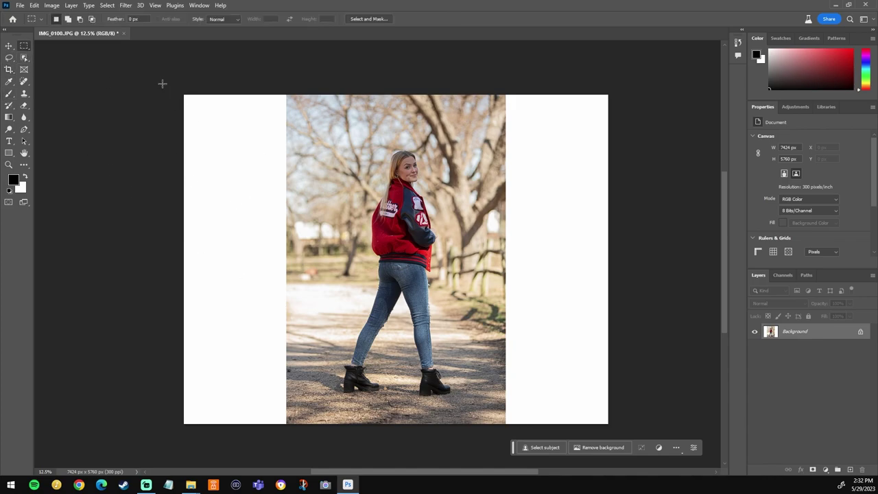
pyautogui.moveTo(162, 83); pyautogui.dragTo(290, 462)
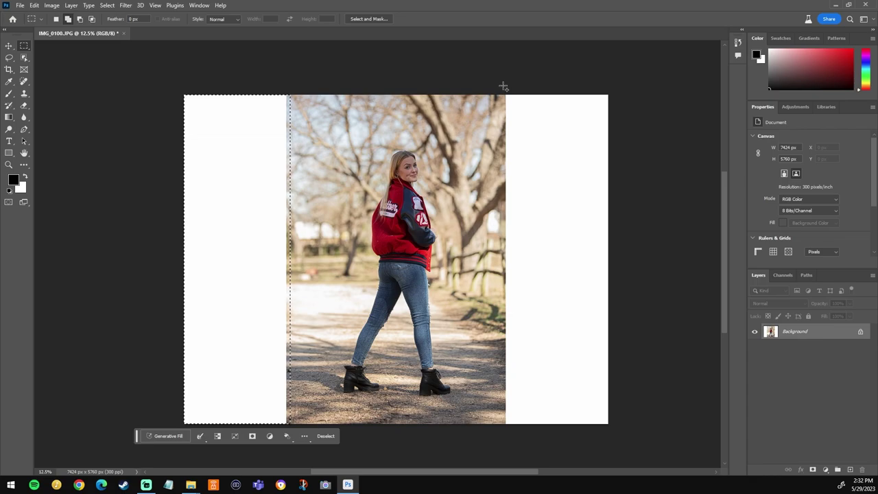
pyautogui.moveTo(503, 87); pyautogui.dragTo(698, 396)
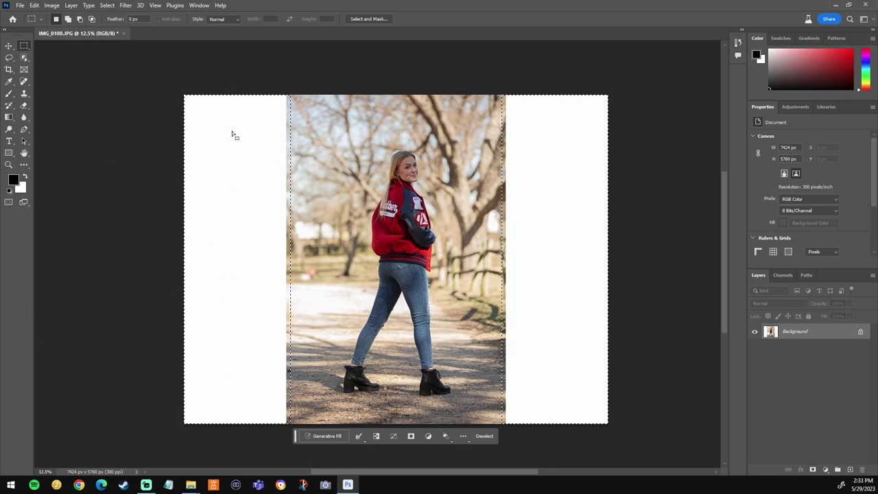
pyautogui.click(327, 436)
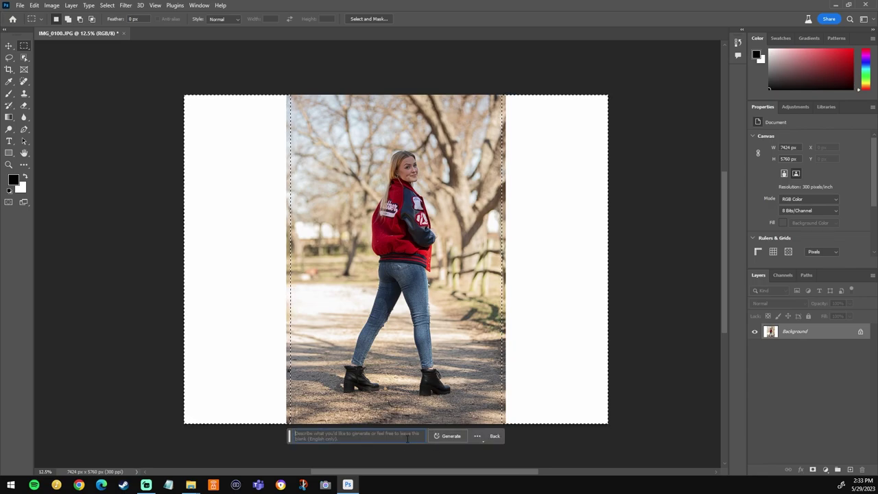
# Step: Generate a blank-prompt fill that adds trees, fence and path to both side strips
pyautogui.click(453, 436)
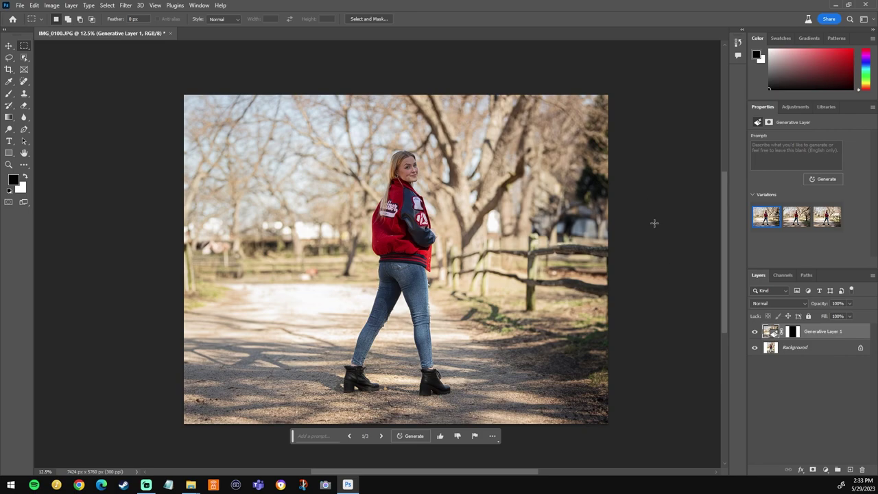
pyautogui.moveTo(190, 484)
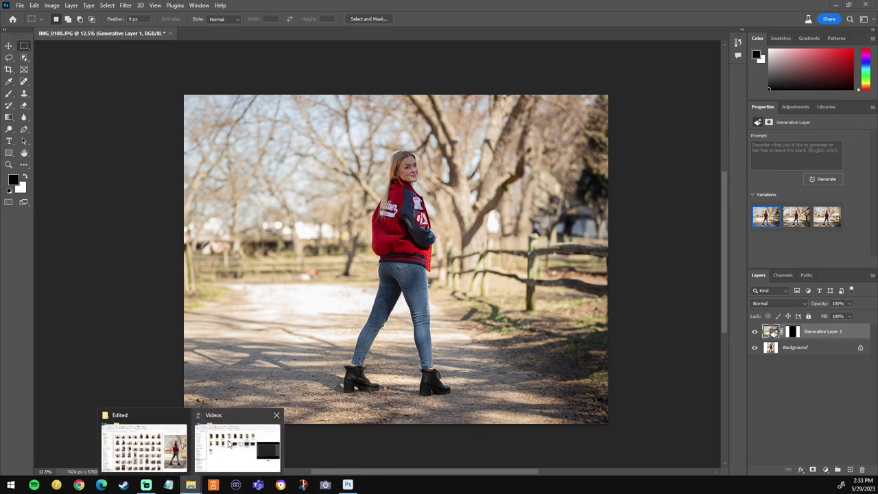
pyautogui.click(174, 455)
pyautogui.doubleClick(405, 354)
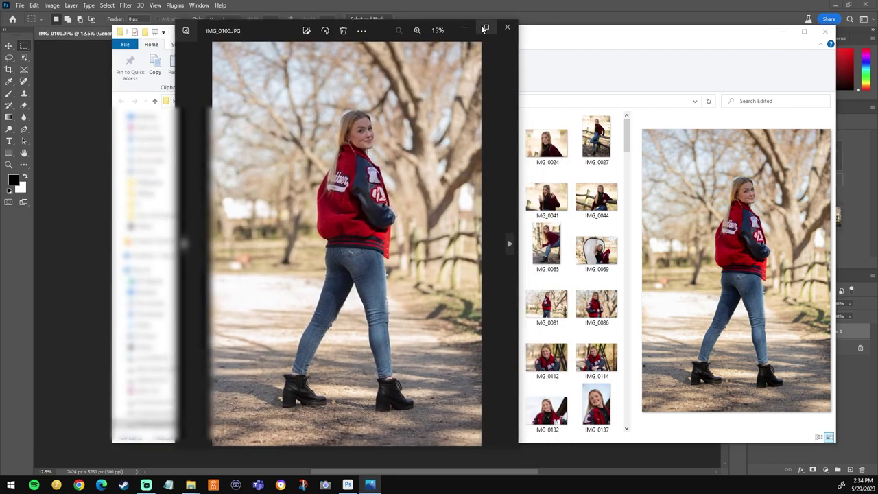
pyautogui.scroll(3, 599, 241)
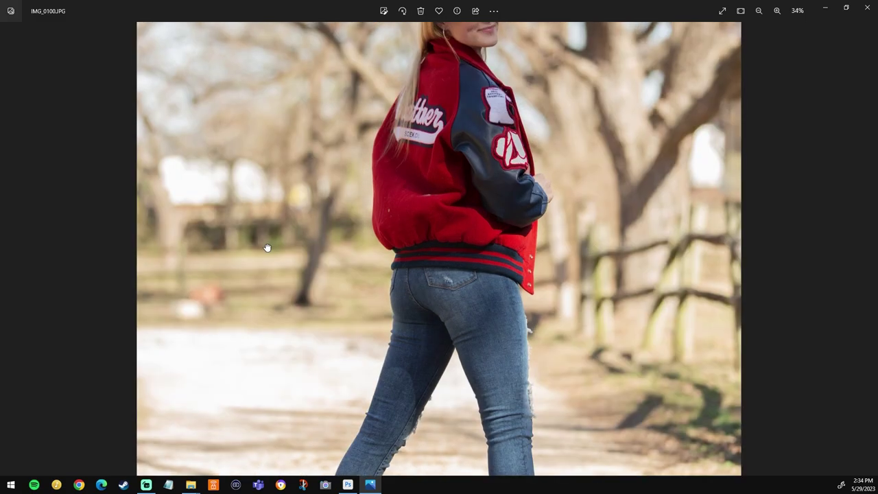
pyautogui.moveTo(266, 249); pyautogui.dragTo(723, 305)
pyautogui.scroll(-3, 723, 305)
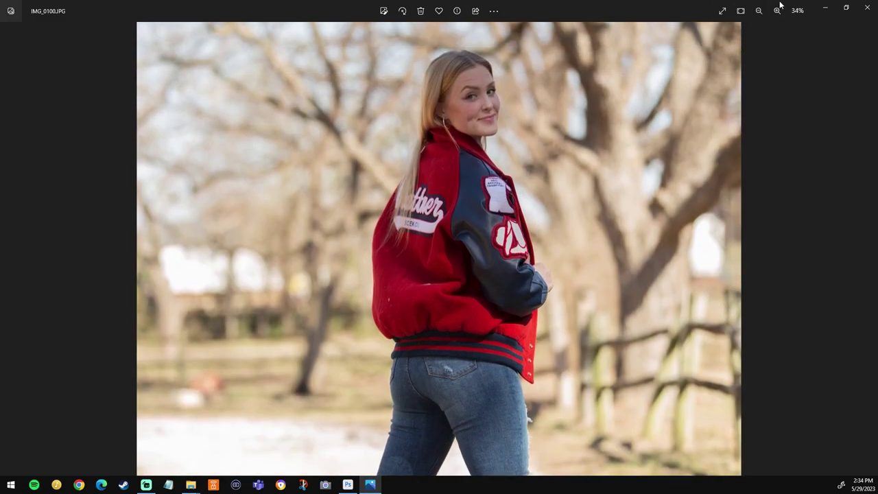
pyautogui.click(865, 8)
pyautogui.click(560, 6)
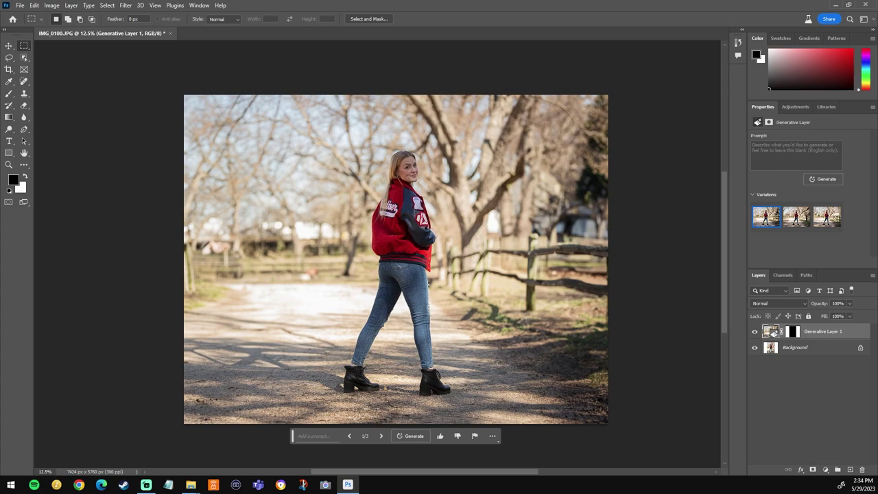
# Step: Zoom in and pan across the generated scenery on both sides of the girl
pyautogui.press('z')
pyautogui.moveTo(492, 229); pyautogui.dragTo(336, 196)
pyautogui.moveTo(233, 252); pyautogui.dragTo(488, 220)
pyautogui.moveTo(62, 247); pyautogui.dragTo(295, 220)
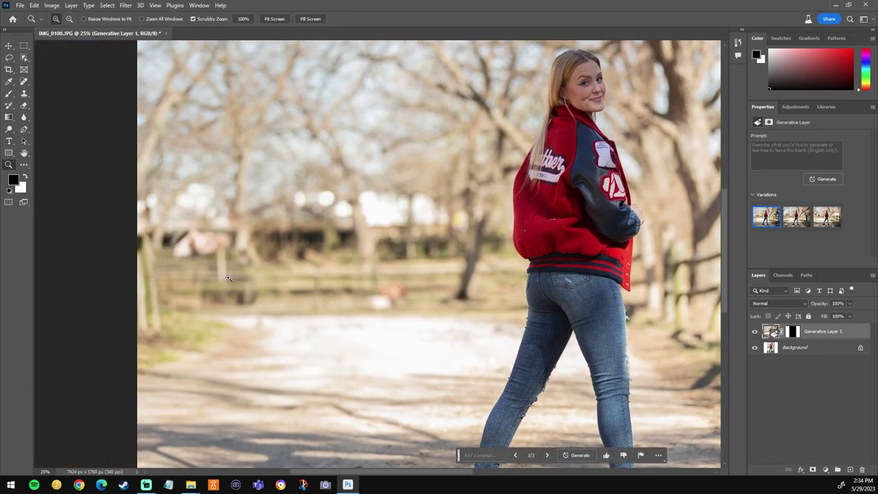
pyautogui.scroll(-5, 284, 215)
pyautogui.hscroll(2, 290, 251)
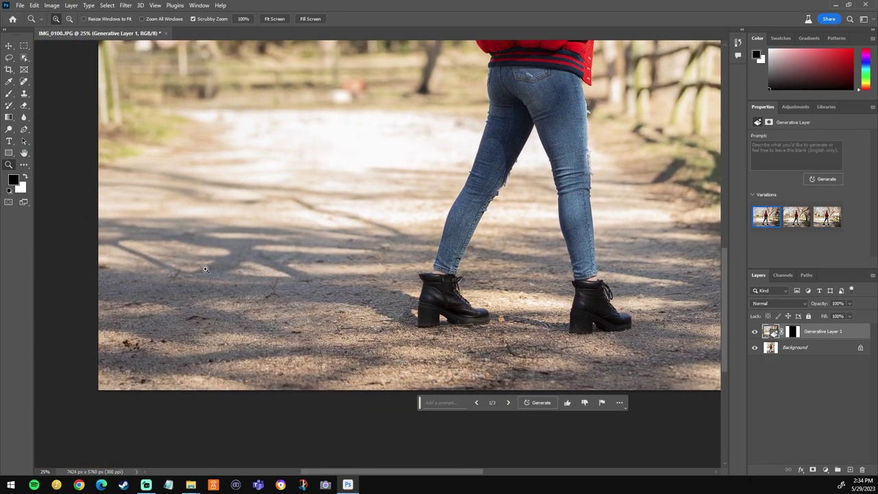
pyautogui.hscroll(8, 297, 255)
pyautogui.scroll(4, 297, 254)
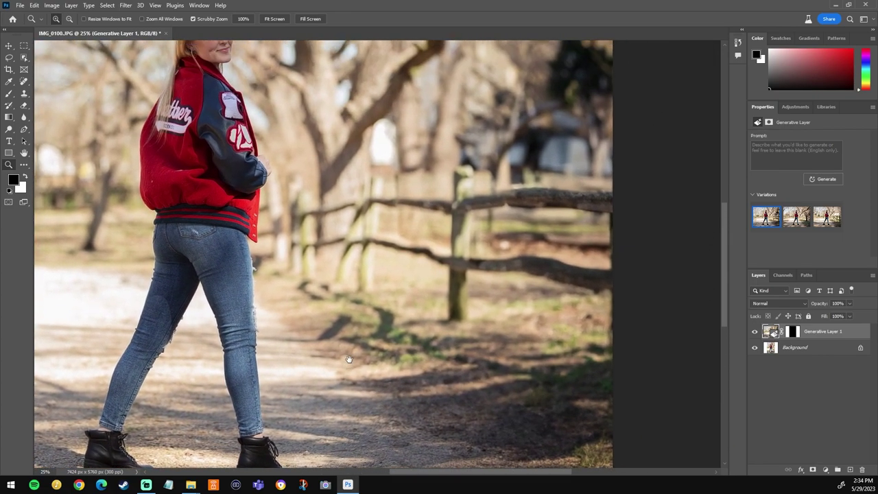
pyautogui.scroll(2, 491, 206)
pyautogui.hscroll(1, 491, 205)
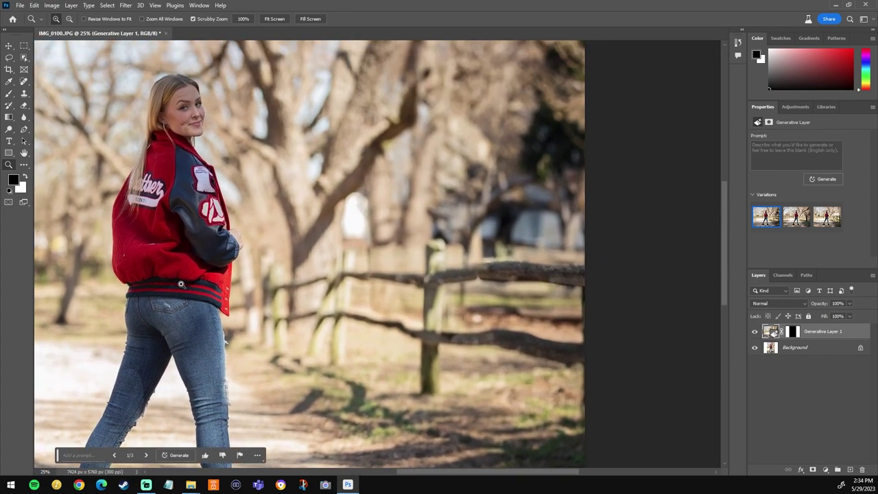
pyautogui.scroll(-4, 181, 283)
pyautogui.hscroll(-1, 181, 283)
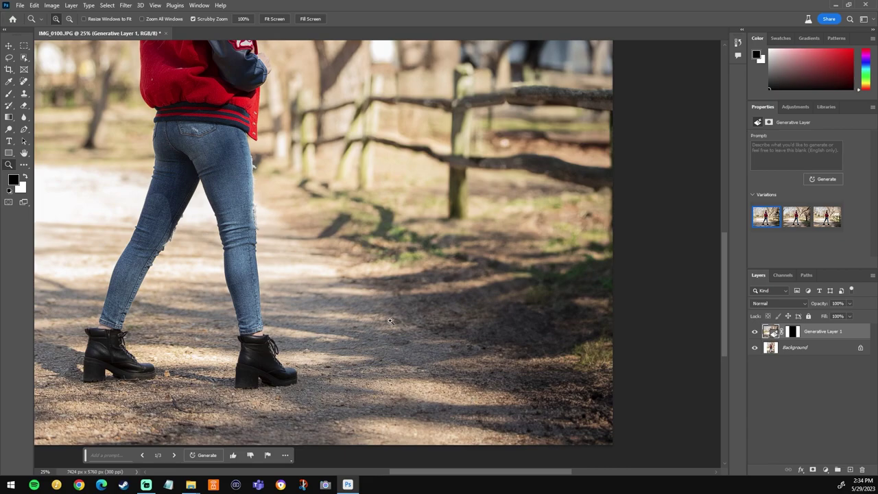
pyautogui.moveTo(364, 230); pyautogui.dragTo(424, 285)
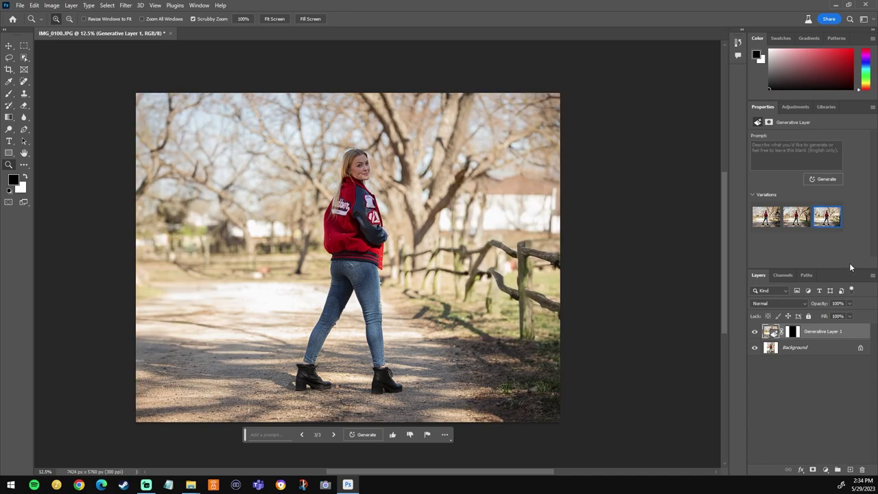
# Step: Inspect the generated fence post up close, then apply the first variation to the sides
pyautogui.click(517, 267)
pyautogui.click(452, 257)
pyautogui.click(392, 244)
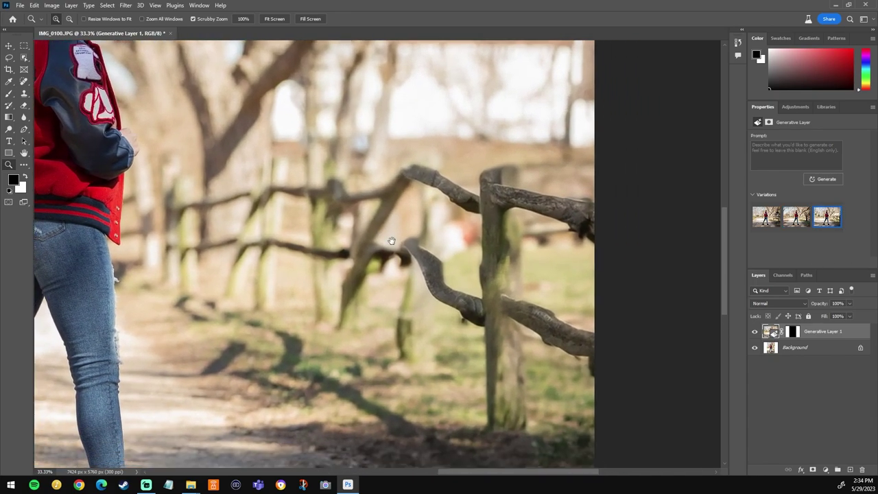
pyautogui.click(391, 248)
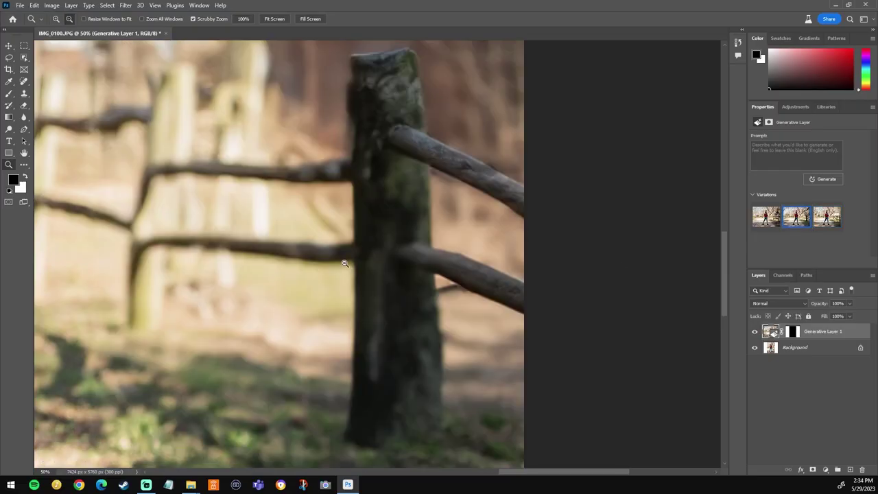
pyautogui.hotkey('ctrl', '0')
pyautogui.click(762, 218)
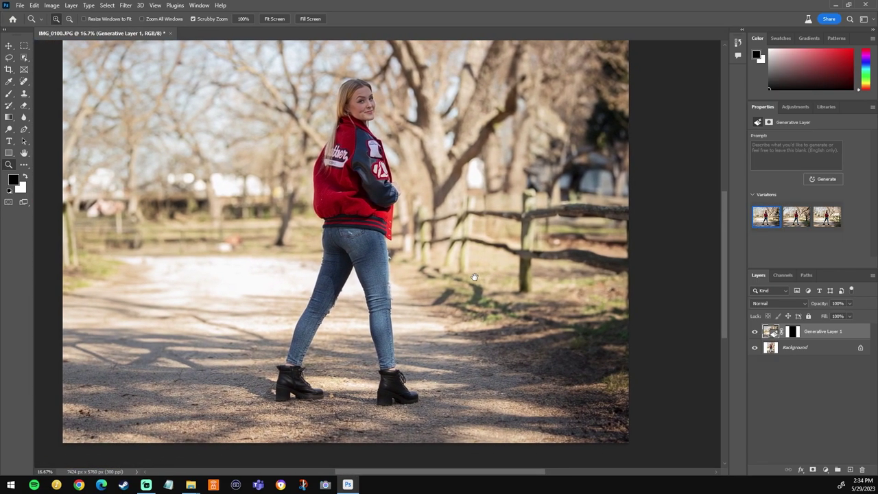
pyautogui.hotkey('ctrl', '-')
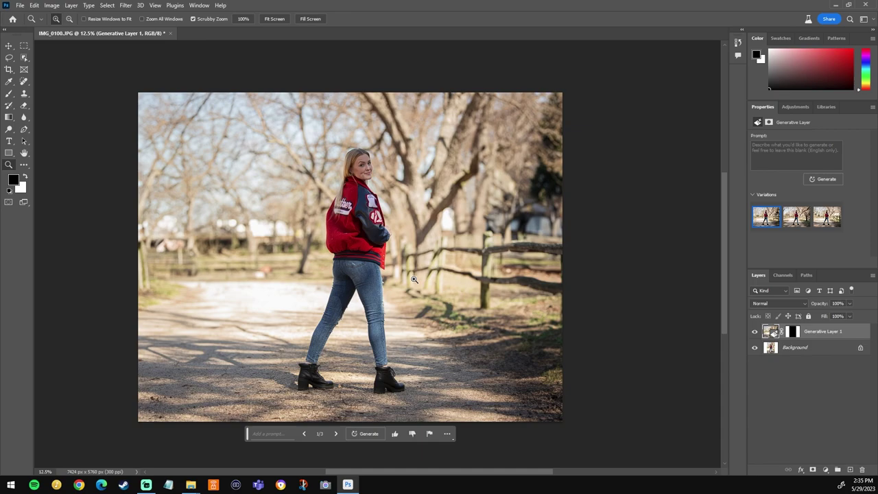
pyautogui.click(352, 353)
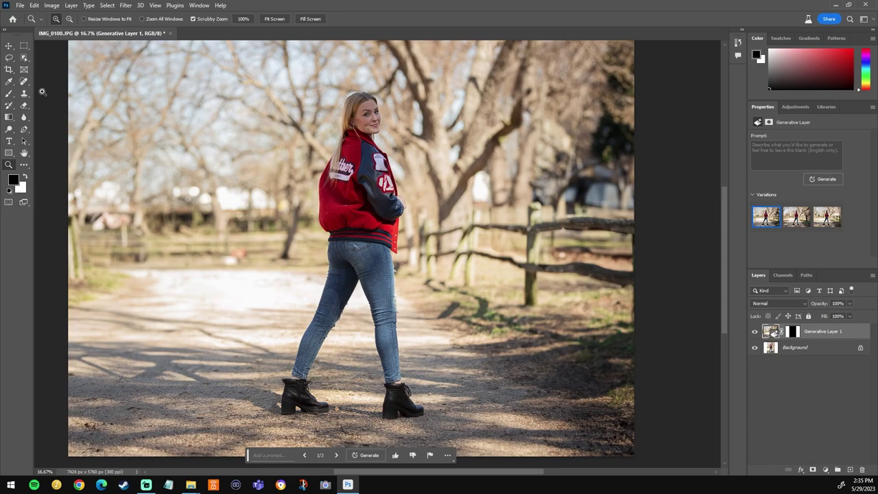
pyautogui.click(9, 58)
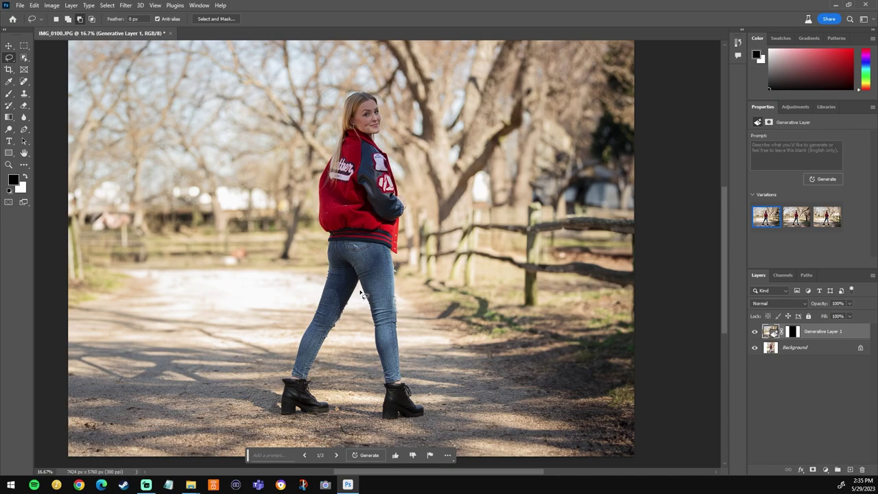
# Step: Lasso the girl and fill it with a blank prompt, keeping the second of three variations
pyautogui.moveTo(360, 294)
pyautogui.mouseDown()
pyautogui.moveTo(320, 367)
pyautogui.moveTo(344, 431)
pyautogui.moveTo(275, 425)
pyautogui.moveTo(265, 396)
pyautogui.moveTo(315, 279)
pyautogui.moveTo(320, 144)
pyautogui.moveTo(350, 82)
pyautogui.moveTo(382, 94)
pyautogui.moveTo(407, 198)
pyautogui.moveTo(400, 307)
pyautogui.moveTo(426, 413)
pyautogui.moveTo(423, 422)
pyautogui.moveTo(370, 419)
pyautogui.mouseUp()
pyautogui.moveTo(371, 364); pyautogui.dragTo(363, 291)
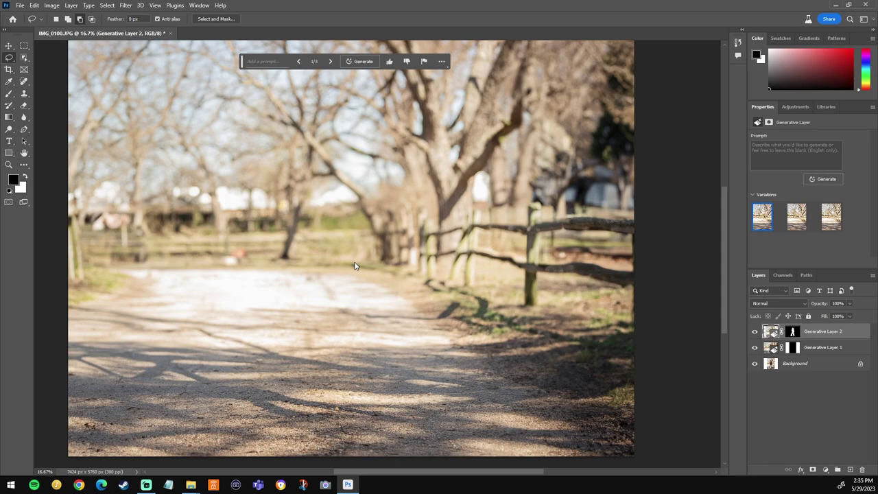
pyautogui.click(804, 231)
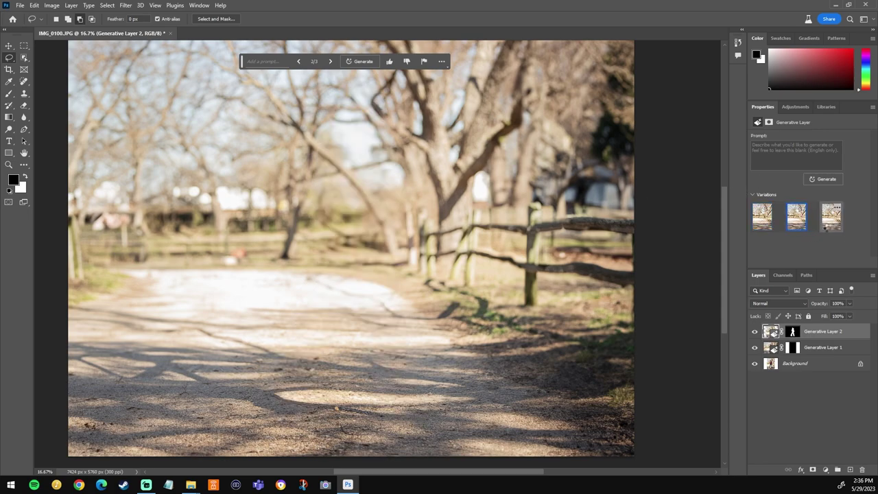
pyautogui.click(830, 226)
pyautogui.click(757, 225)
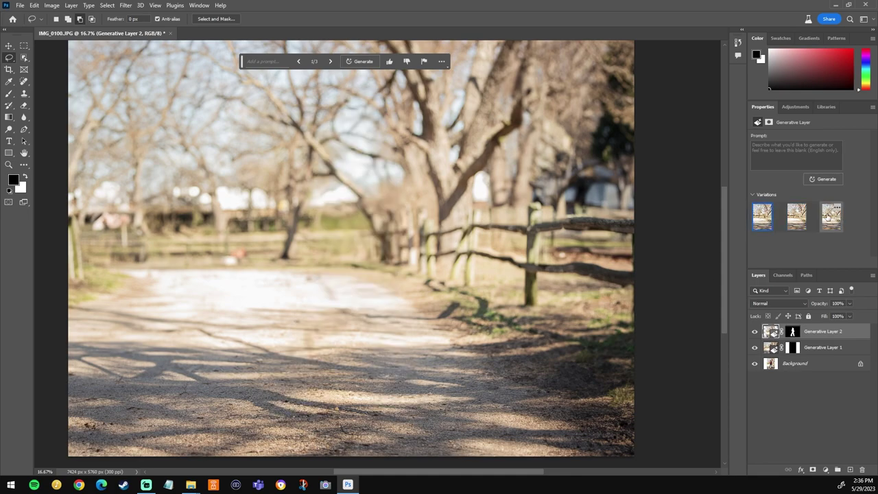
pyautogui.click(796, 217)
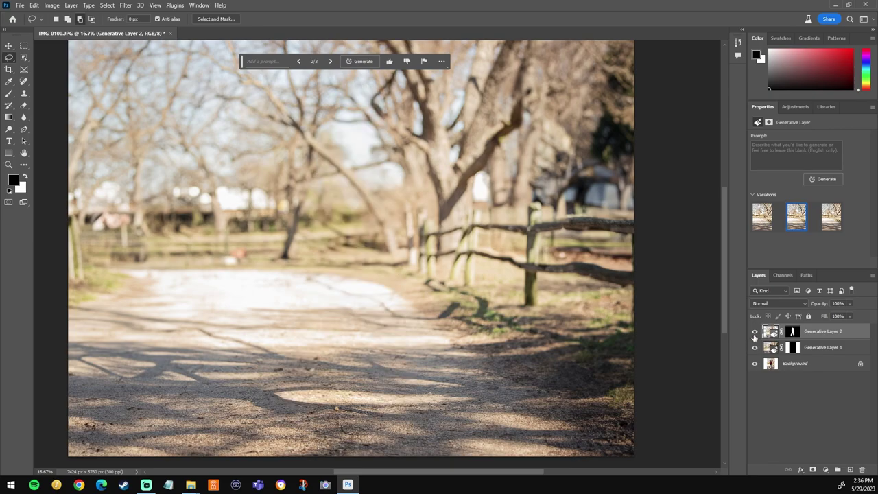
pyautogui.press('z')
pyautogui.keyDown('alt'); pyautogui.click(615, 296); pyautogui.keyUp('alt')
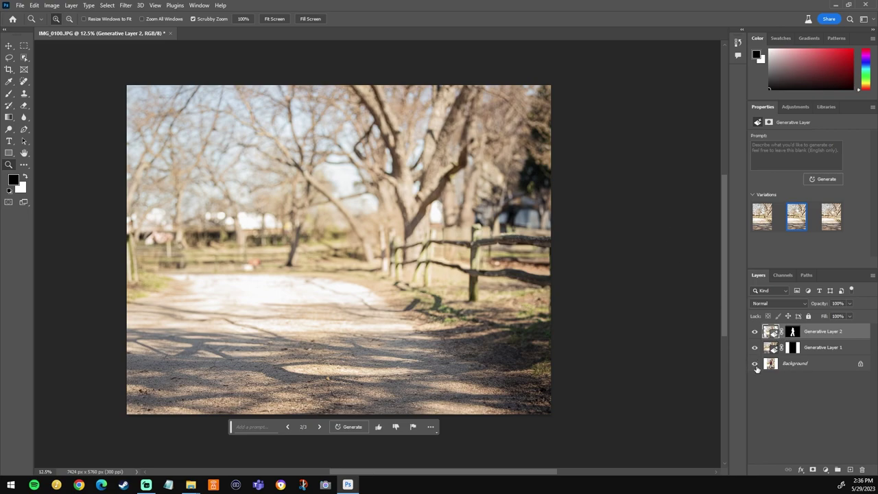
# Step: Toggle Generative Layers 1 and 2, leaving Layer 2 hidden so the girl reappears
pyautogui.click(754, 348)
pyautogui.click(755, 332)
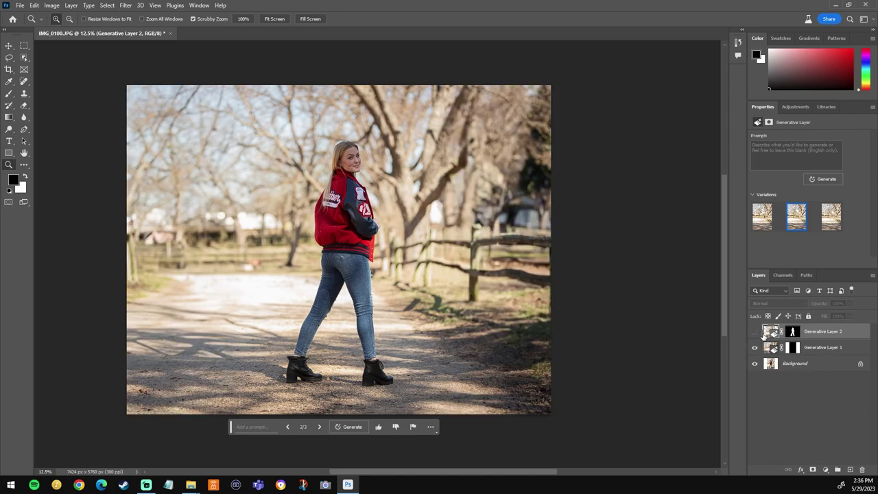
pyautogui.click(755, 332)
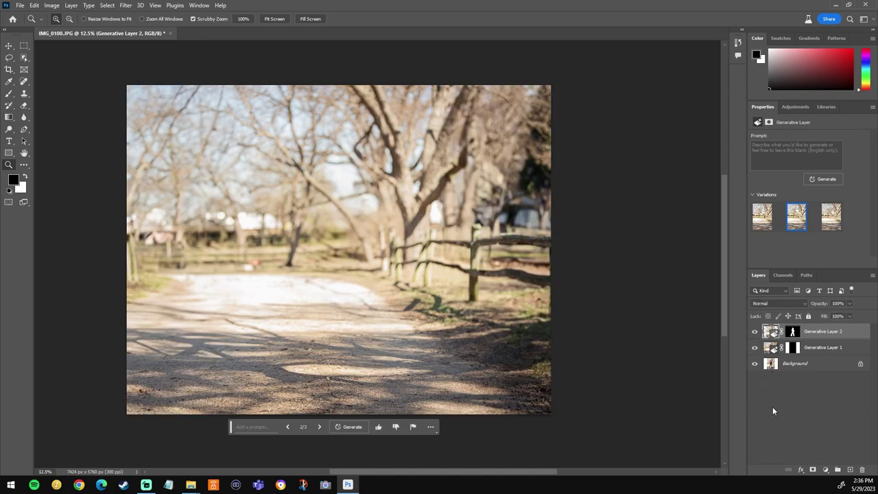
pyautogui.click(352, 296)
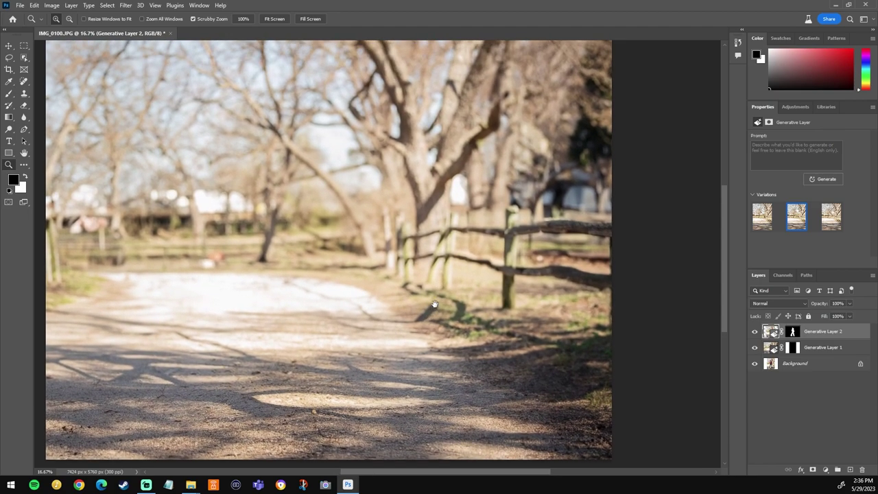
pyautogui.moveTo(434, 304); pyautogui.dragTo(452, 311)
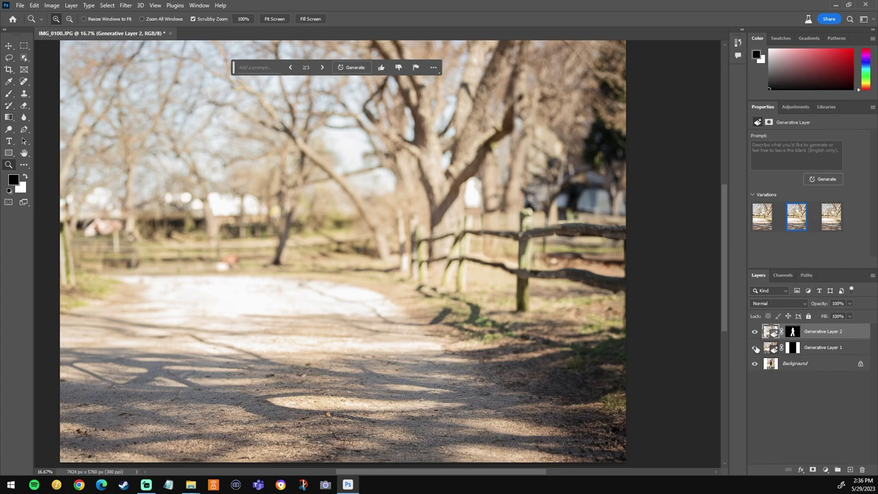
pyautogui.click(754, 332)
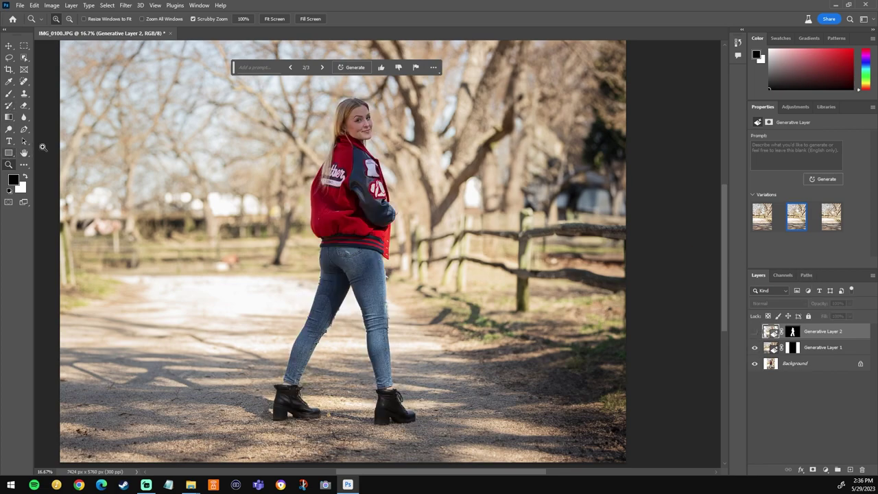
# Step: Draw an elliptical selection over the path just right of the girl's boots
pyautogui.click(9, 58)
pyautogui.rightClick(9, 58)
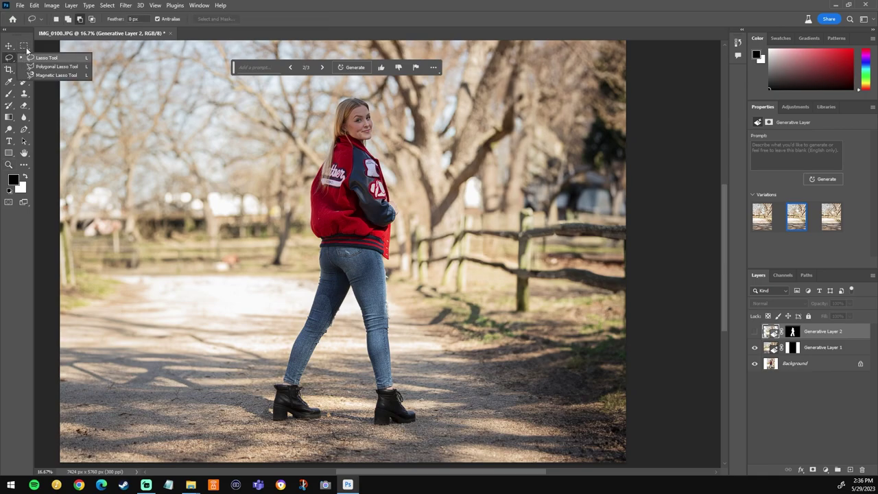
pyautogui.moveTo(24, 45); pyautogui.dragTo(51, 56)
pyautogui.click(52, 55)
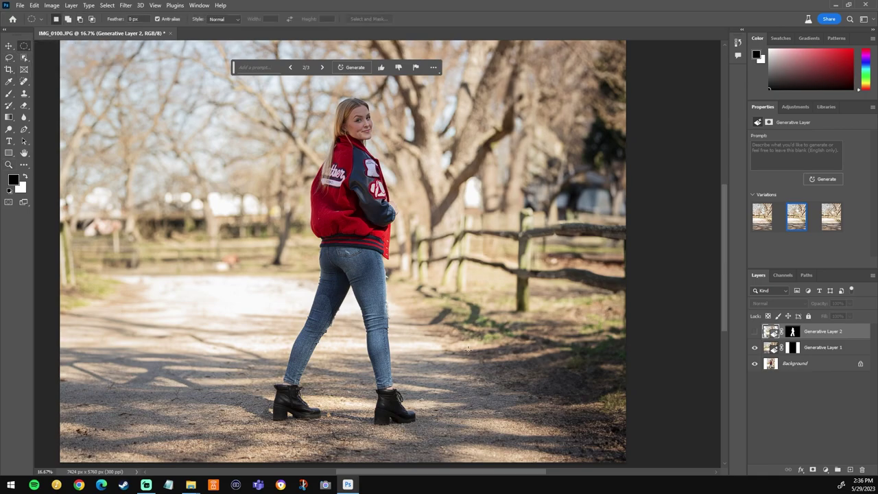
pyautogui.moveTo(446, 354); pyautogui.dragTo(485, 417)
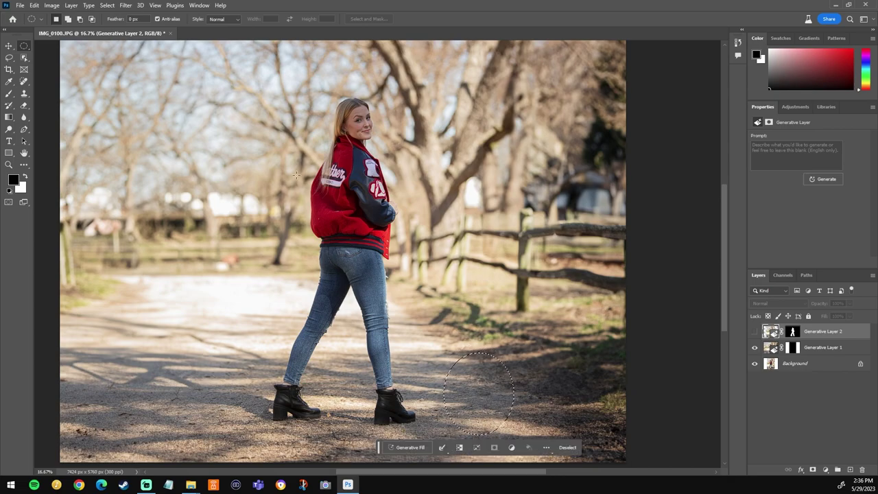
# Step: Generate a 'rabbit' in the oval patch beside the boots, creating Generative Layer 3
pyautogui.click(406, 447)
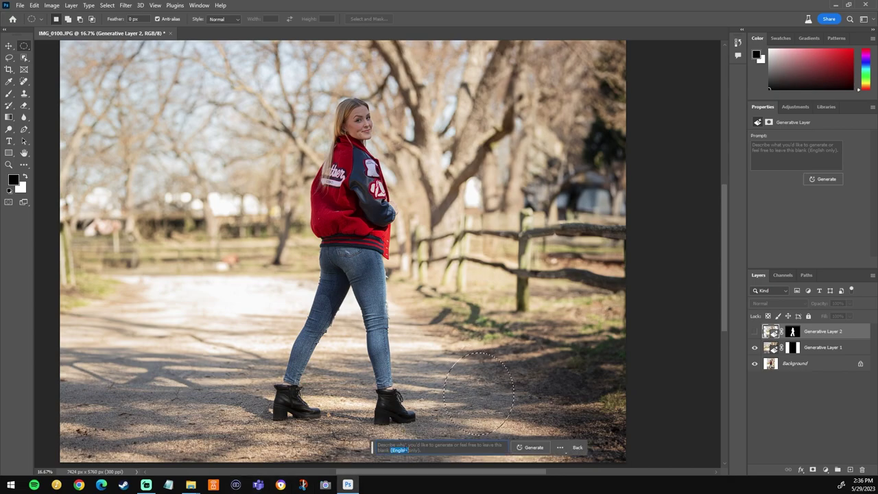
pyautogui.write('d')
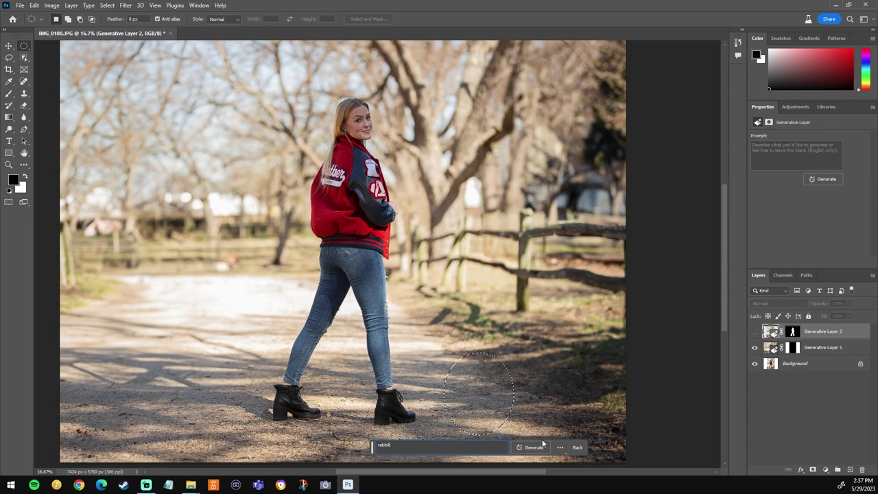
pyautogui.click(532, 446)
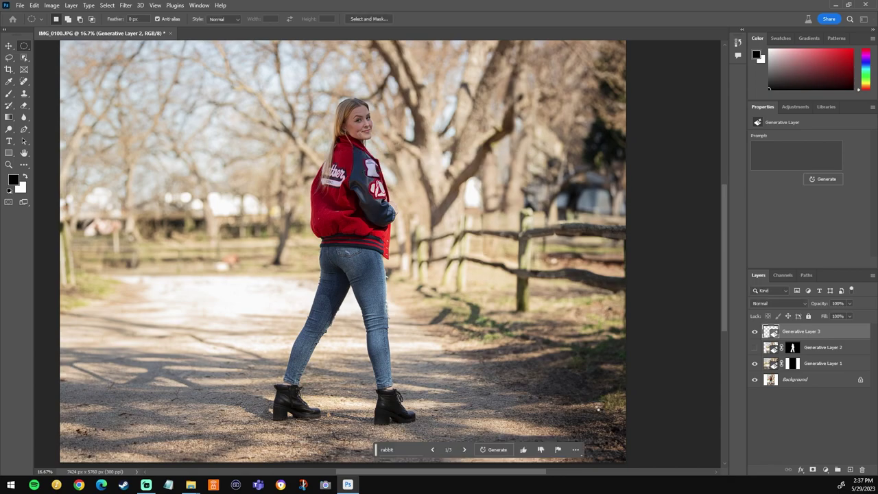
# Step: Zoom in on the rabbit and switch to the third, white rabbit variation
pyautogui.press('z')
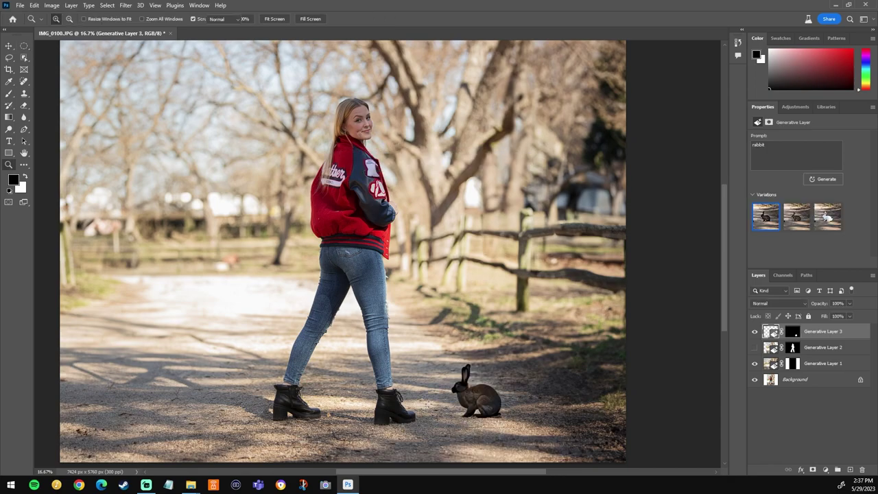
pyautogui.press('z')
pyautogui.click(482, 401)
pyautogui.click(482, 401)
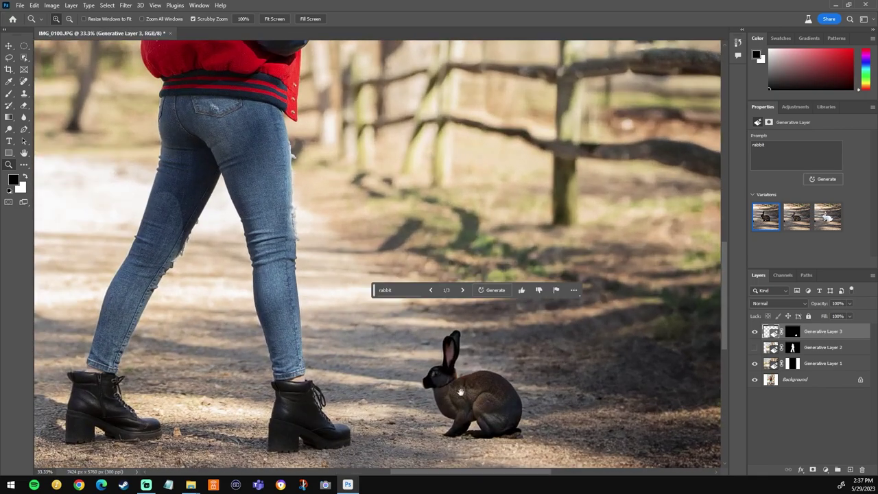
pyautogui.moveTo(482, 401); pyautogui.dragTo(502, 395)
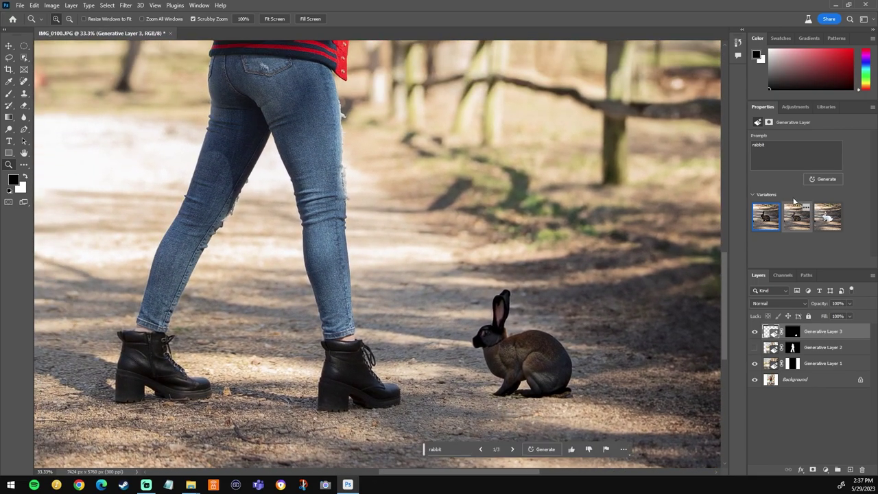
pyautogui.click(796, 216)
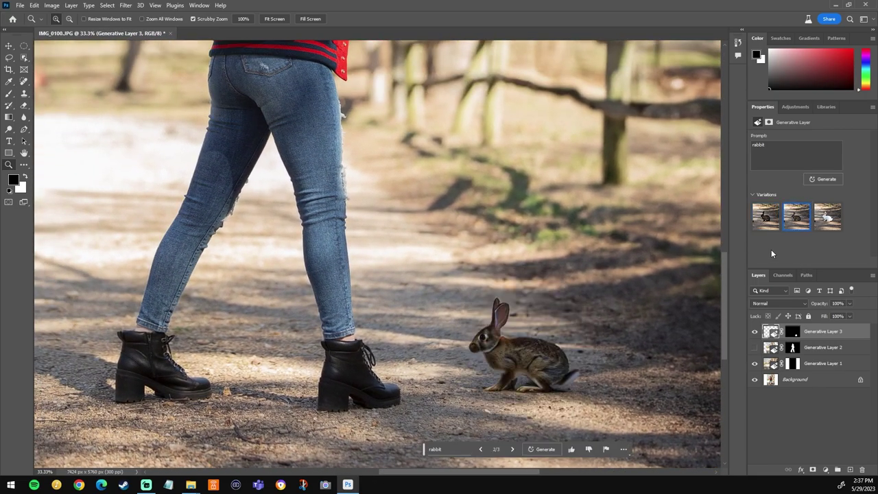
pyautogui.scroll(-3, 491, 374)
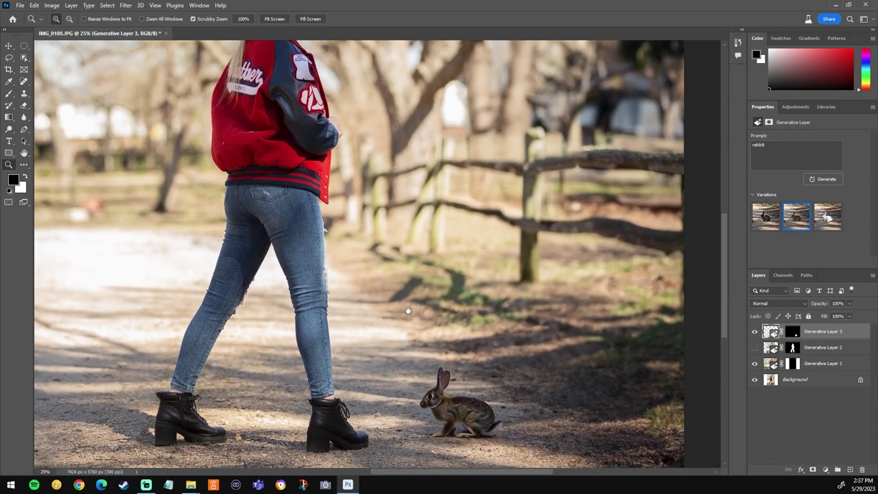
pyautogui.click(830, 219)
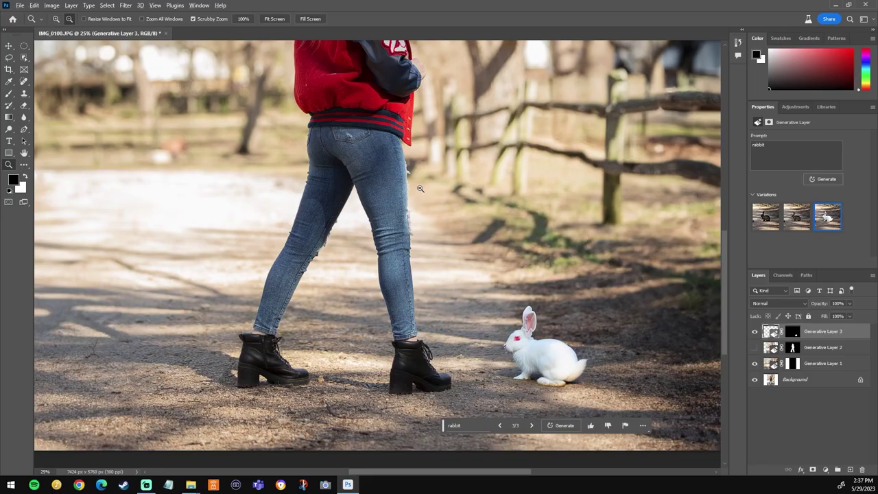
# Step: Zoom out and draw an oval selection on the ground left of the girl
pyautogui.keyDown('alt'); pyautogui.click(462, 223); pyautogui.keyUp('alt')
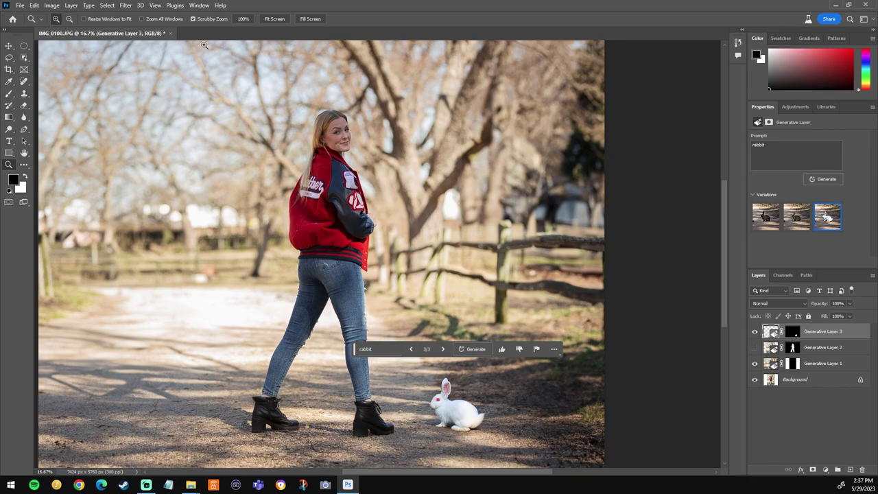
pyautogui.click(24, 45)
pyautogui.moveTo(144, 388)
pyautogui.mouseDown()
pyautogui.moveTo(192, 411)
pyautogui.moveTo(198, 435)
pyautogui.mouseUp()
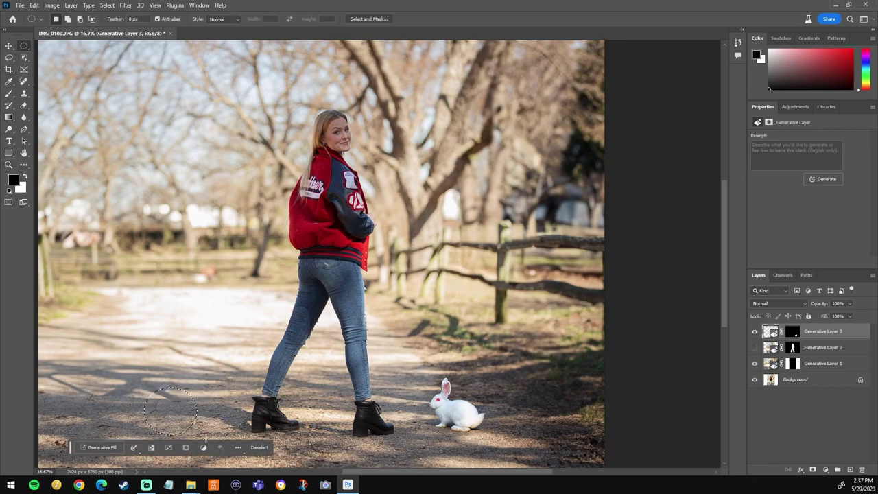
# Step: Generate a 'duck wearing hat' fill in the oval selection left of the girl
pyautogui.click(102, 447)
pyautogui.write('duck wearing hat')
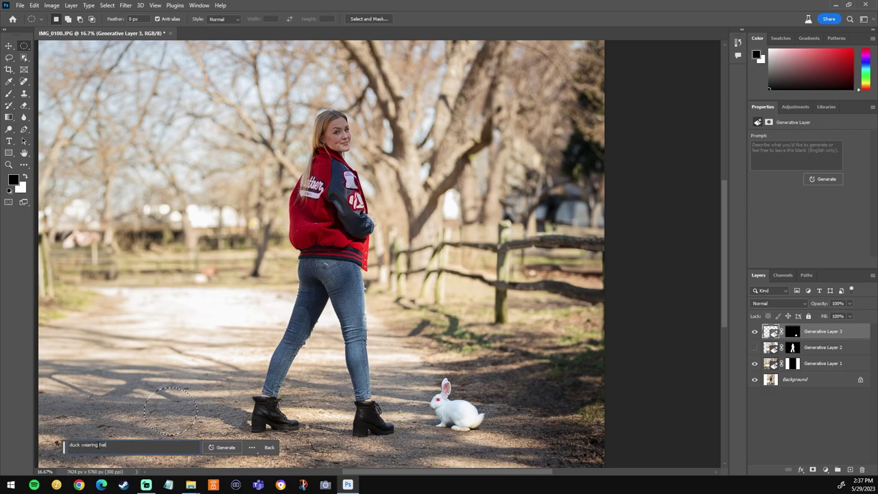
pyautogui.click(226, 447)
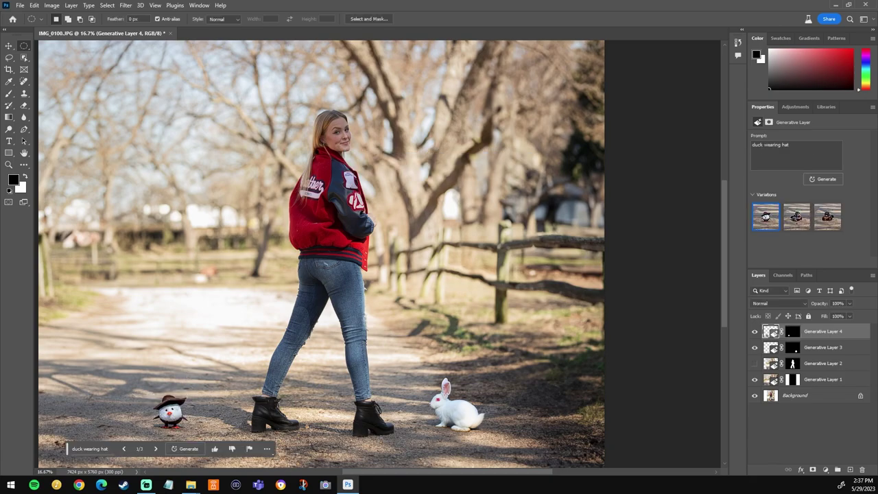
# Step: Zoom in to compare the three duck variations and keep the first one
pyautogui.press('z')
pyautogui.moveTo(183, 419); pyautogui.dragTo(252, 341)
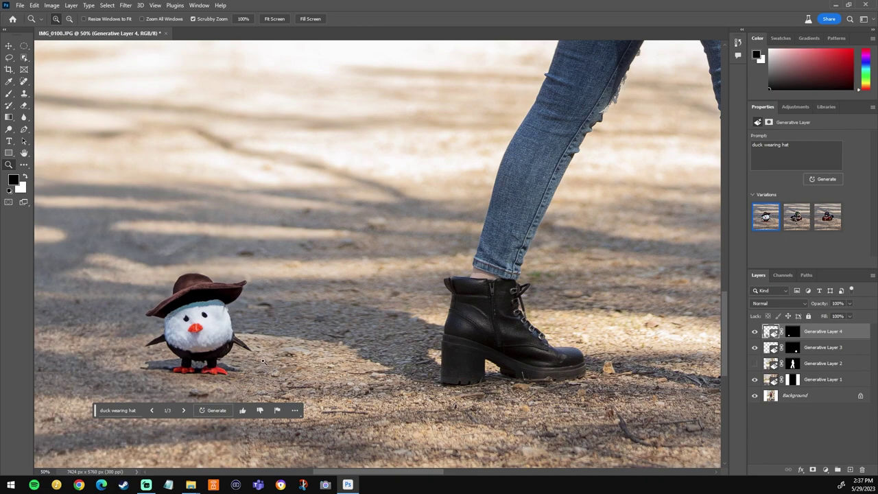
pyautogui.moveTo(207, 345); pyautogui.dragTo(317, 351)
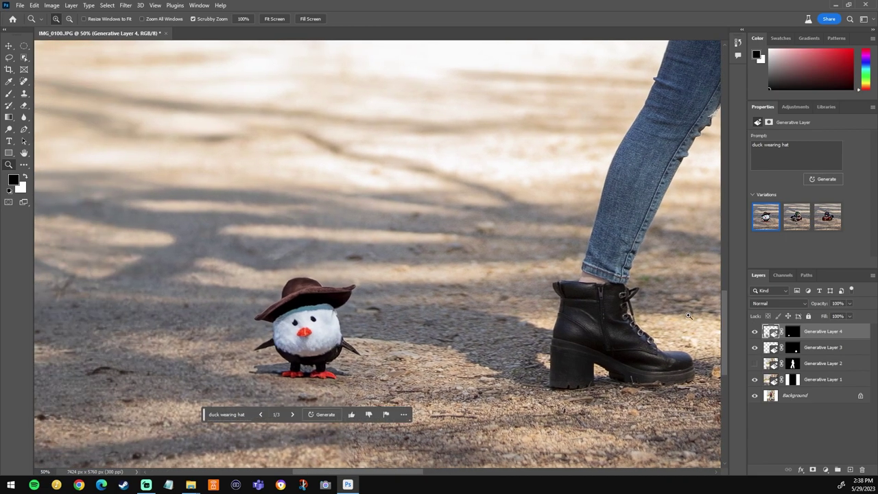
pyautogui.click(796, 219)
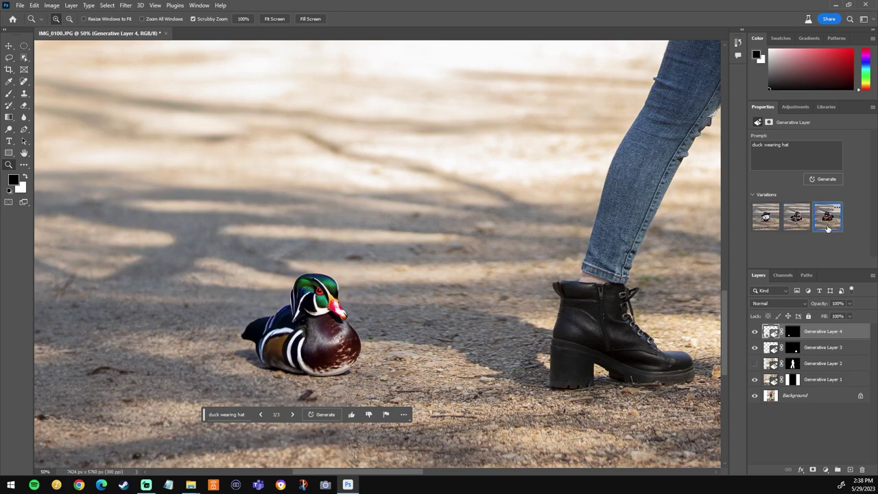
pyautogui.click(828, 218)
pyautogui.keyDown('alt'); pyautogui.click(288, 243); pyautogui.keyUp('alt')
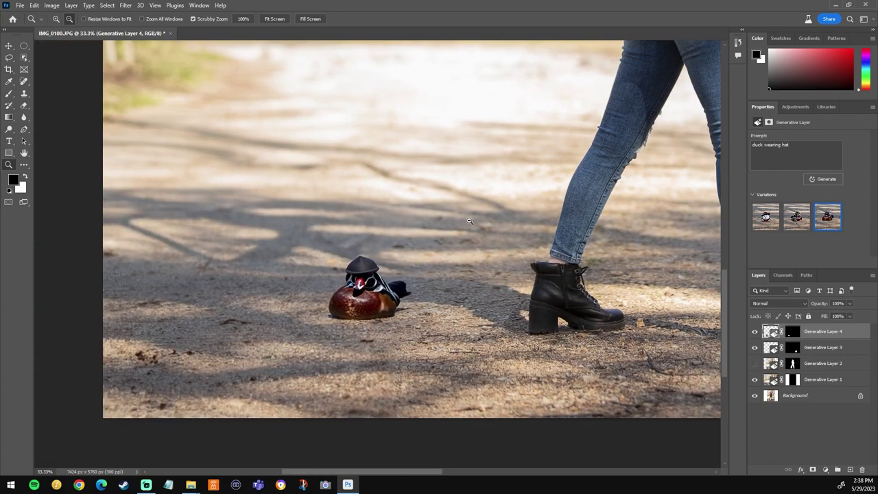
pyautogui.moveTo(289, 244); pyautogui.dragTo(142, 266)
pyautogui.click(766, 218)
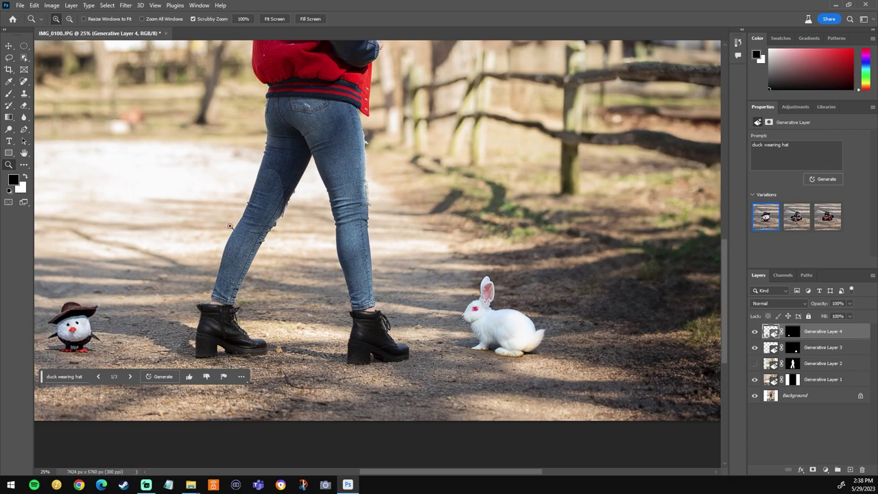
pyautogui.keyDown('alt'); pyautogui.click(275, 204); pyautogui.keyUp('alt')
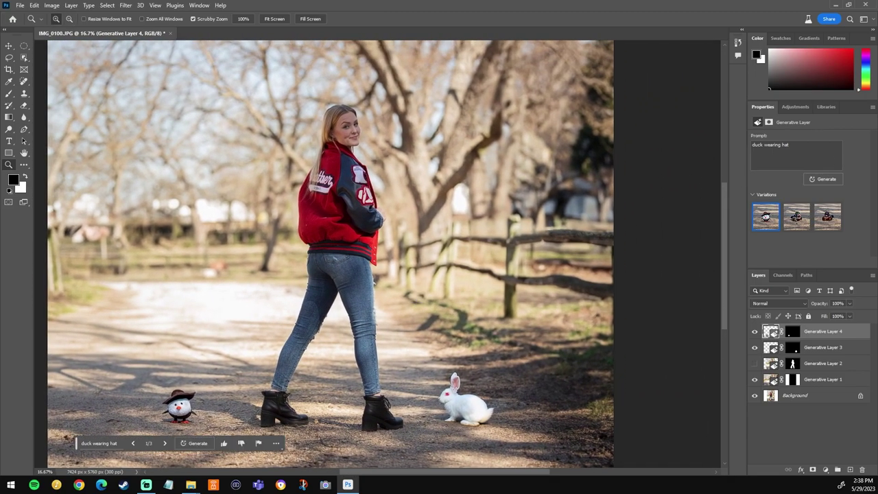
# Step: Generative Fill a 'classic pickup truck' into a rectangle of road left of the woman
pyautogui.click(24, 46)
pyautogui.moveTo(70, 214); pyautogui.dragTo(277, 328)
pyautogui.click(87, 341)
pyautogui.write('class')
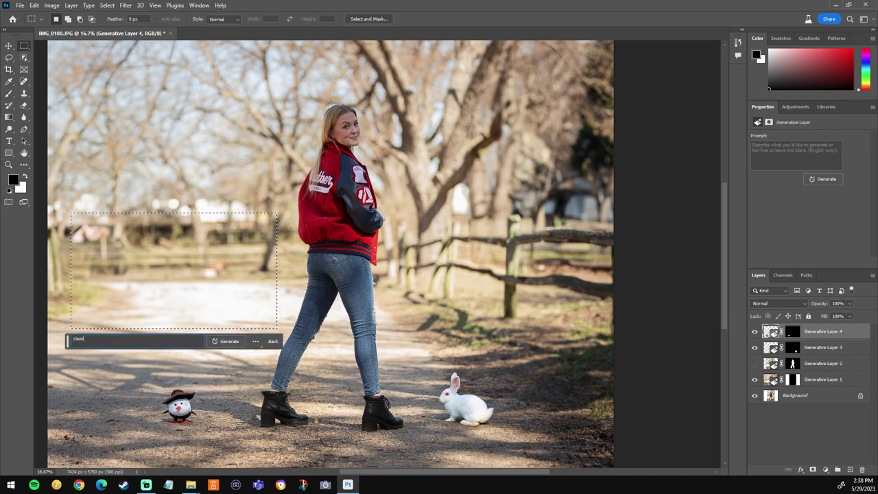
pyautogui.write('ic pickup truck')
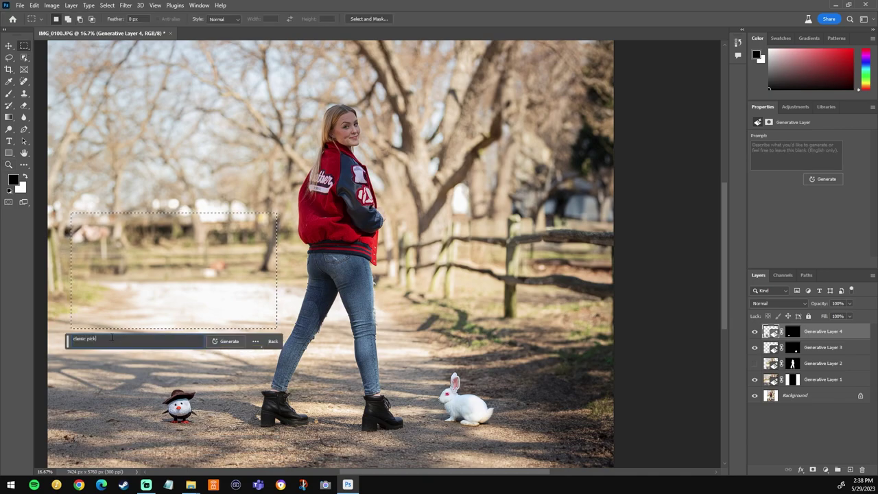
pyautogui.click(226, 341)
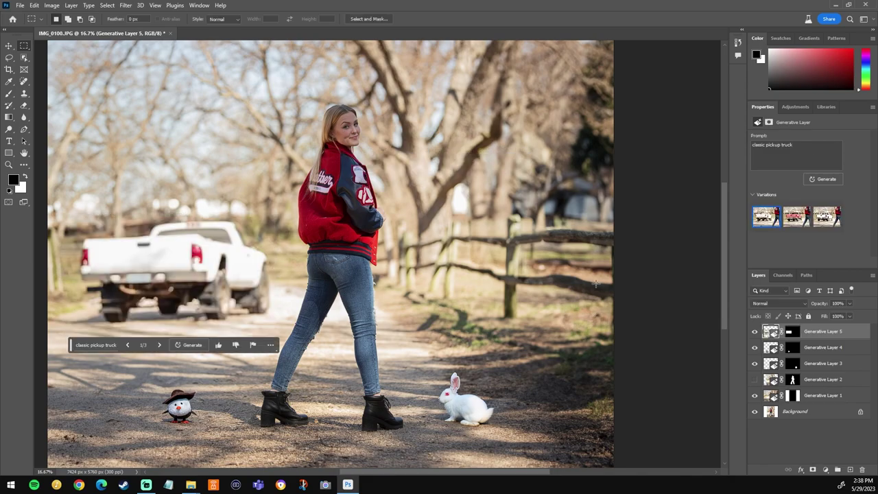
# Step: Choose the third, white truck variation and hide the duck and rabbit layers
pyautogui.click(798, 219)
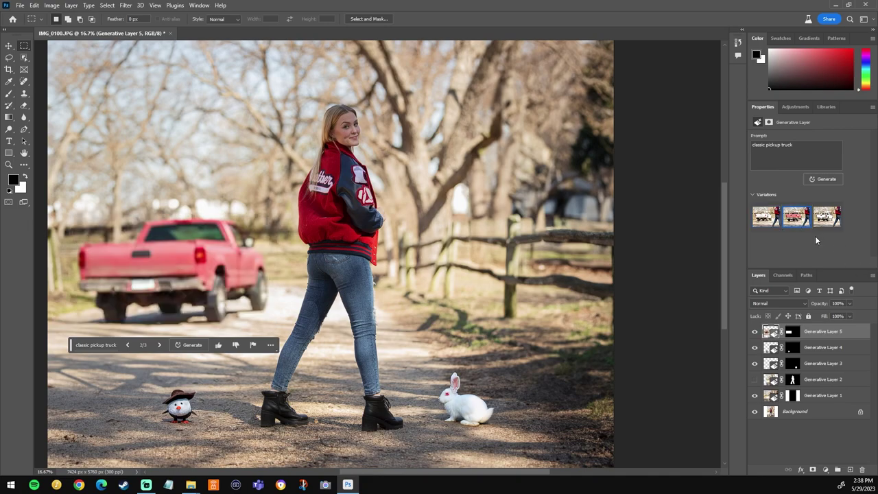
pyautogui.click(827, 219)
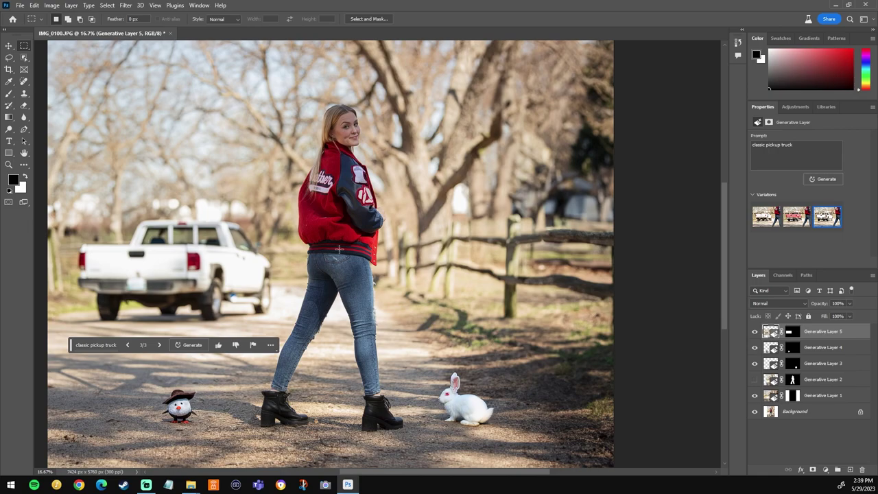
pyautogui.click(754, 362)
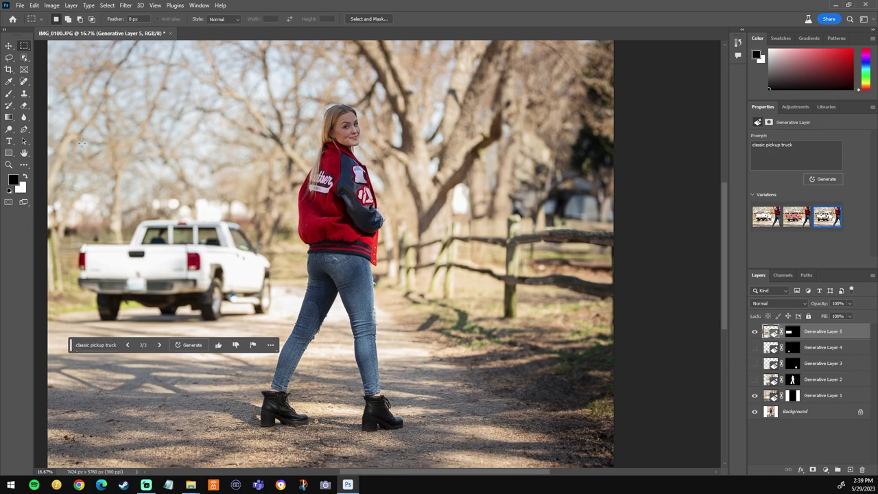
# Step: Generate more pickup variations and switch the truck to the red one
pyautogui.moveTo(72, 350); pyautogui.dragTo(487, 346)
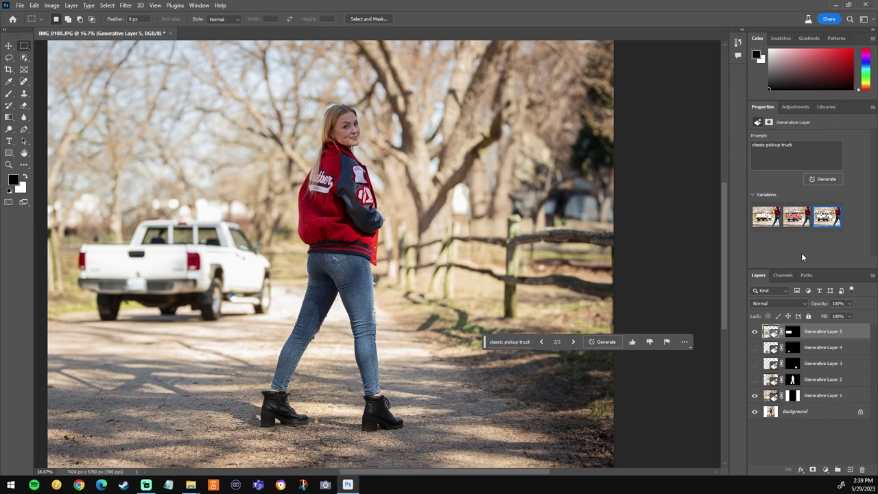
pyautogui.click(823, 179)
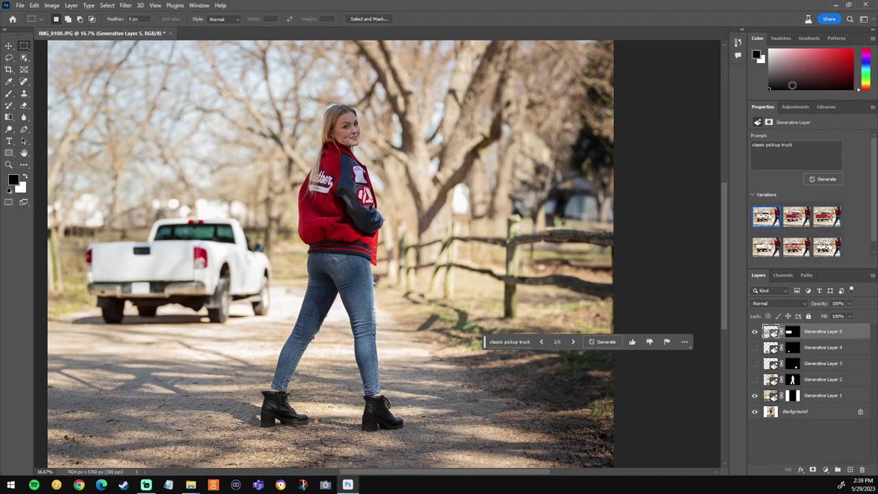
pyautogui.click(798, 218)
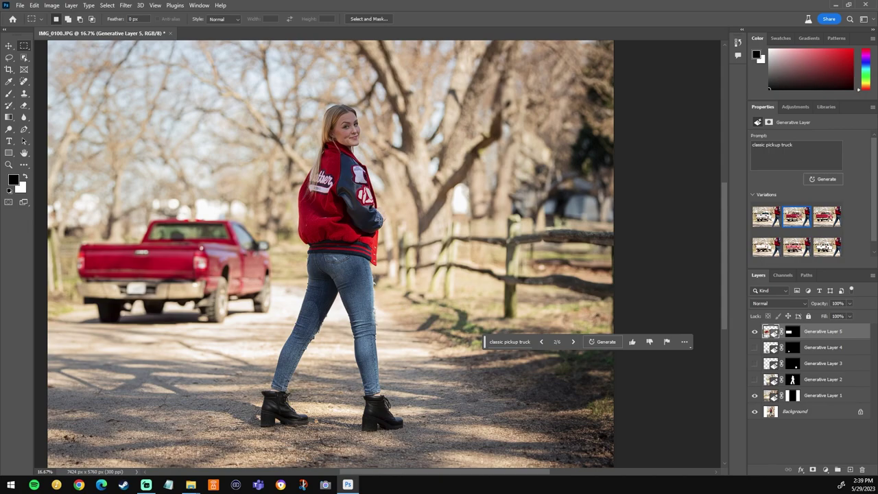
# Step: Zoom in on the red truck beside the woman, then zoom back out to the whole photo
pyautogui.press('z')
pyautogui.click(328, 254)
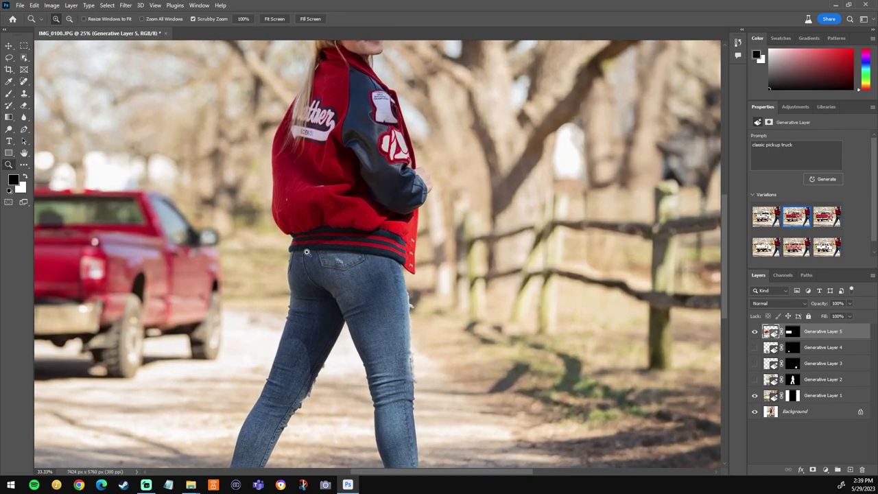
pyautogui.moveTo(170, 271); pyautogui.dragTo(494, 232)
pyautogui.moveTo(573, 247); pyautogui.dragTo(343, 259)
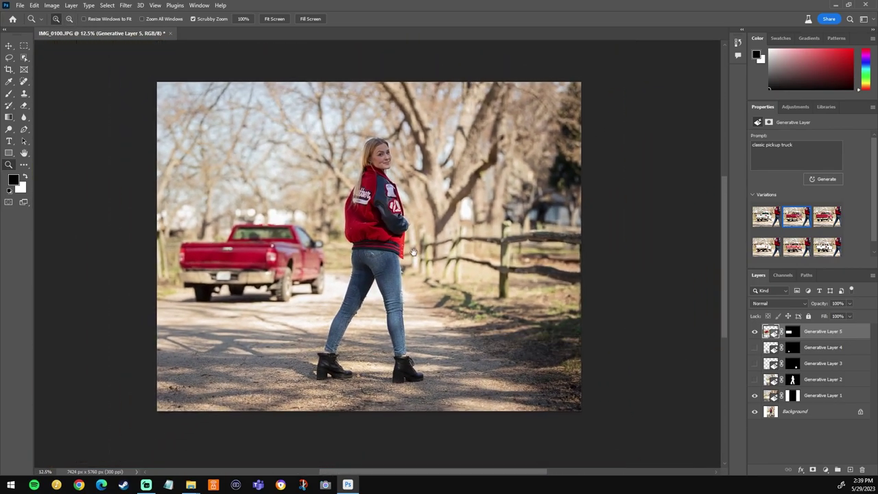
pyautogui.click(404, 257)
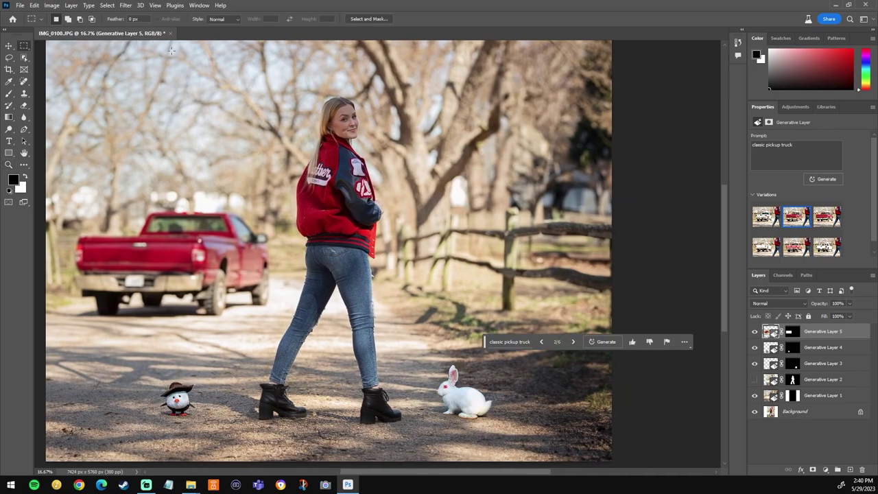
# Step: Drag IMG_1430.JPG from the Edited folder in File Explorer into Photoshop to open it
pyautogui.moveTo(190, 484)
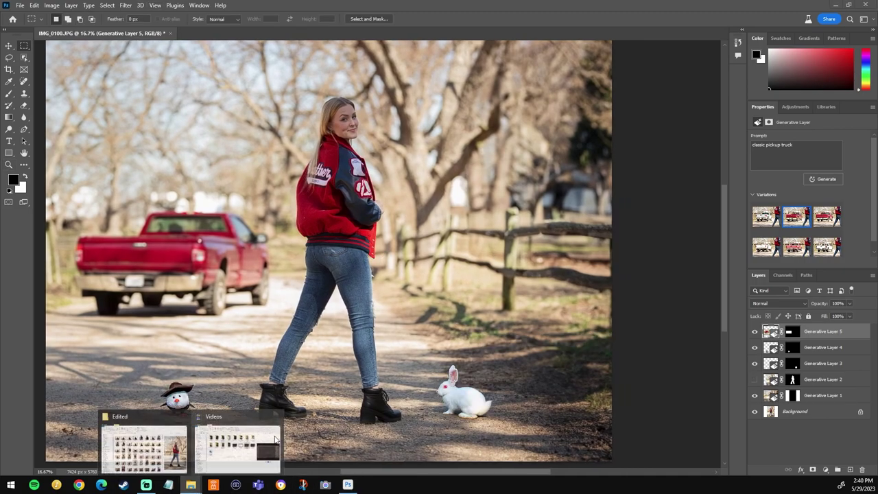
pyautogui.click(139, 451)
pyautogui.scroll(10, 445, 293)
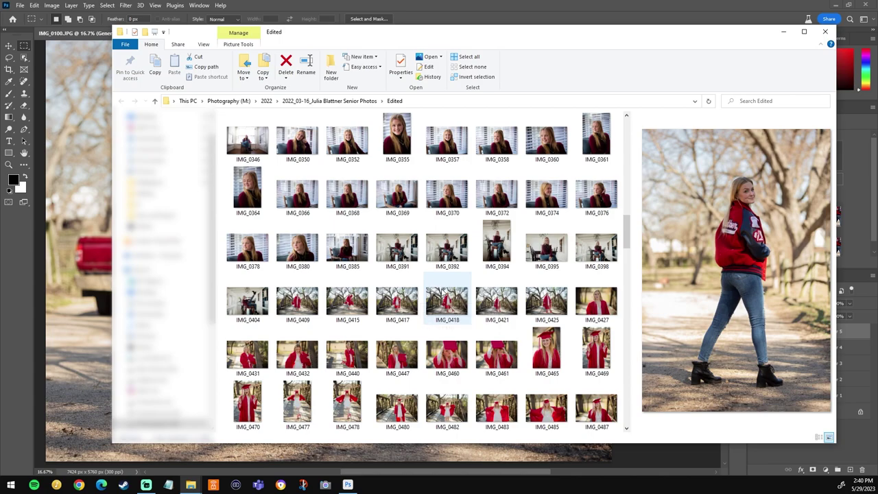
pyautogui.scroll(-15, 444, 294)
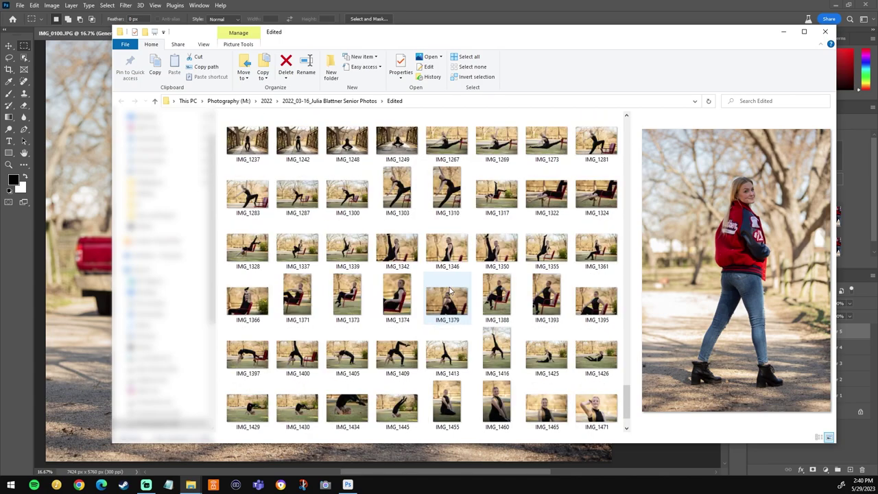
pyautogui.click(302, 360)
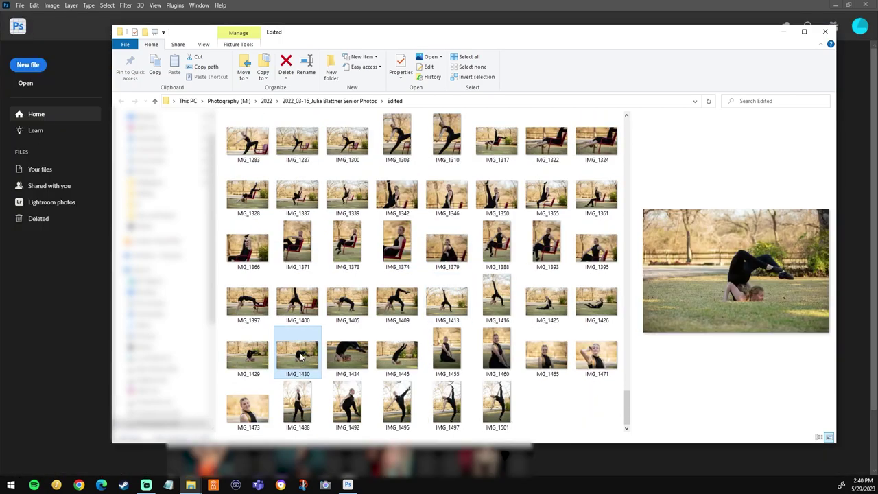
pyautogui.moveTo(299, 355); pyautogui.dragTo(461, 140)
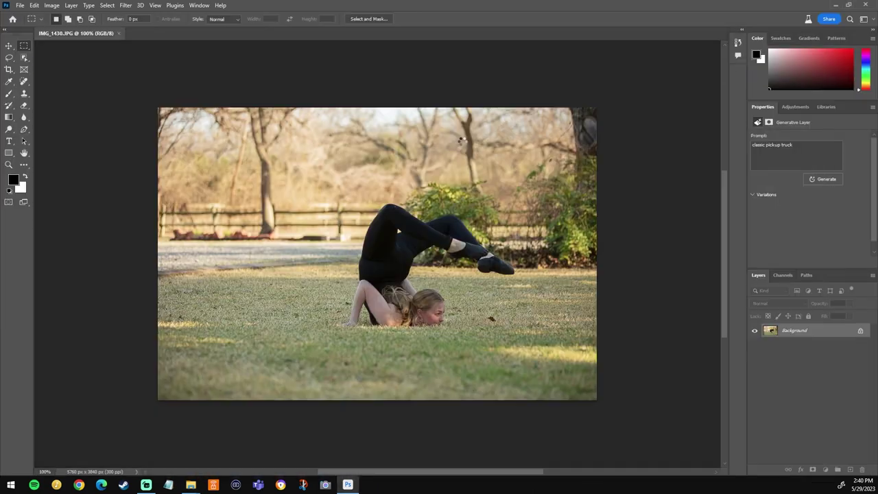
# Step: Lasso-select the backyard background behind the dancer
pyautogui.press('z')
pyautogui.click(493, 324)
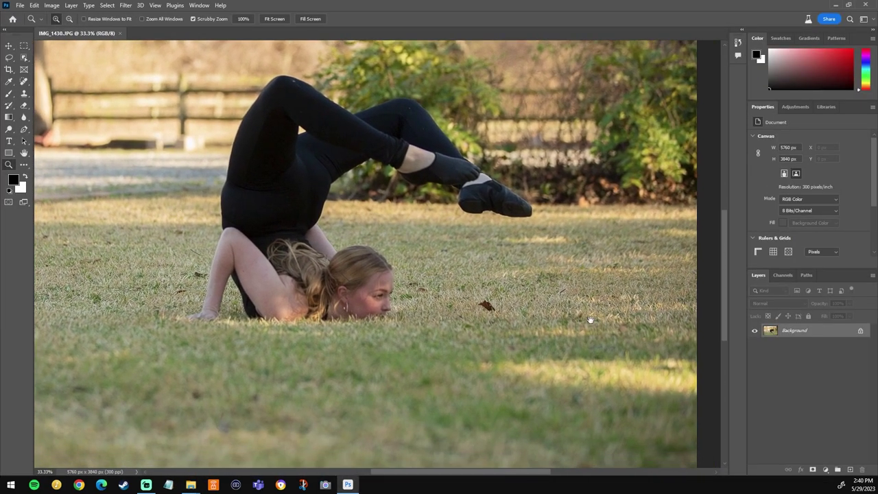
pyautogui.moveTo(590, 320)
pyautogui.mouseDown()
pyautogui.moveTo(385, 264)
pyautogui.moveTo(439, 274)
pyautogui.moveTo(108, 300)
pyautogui.moveTo(272, 276)
pyautogui.moveTo(319, 248)
pyautogui.moveTo(343, 200)
pyautogui.moveTo(419, 205)
pyautogui.moveTo(432, 218)
pyautogui.mouseUp()
pyautogui.press('l')
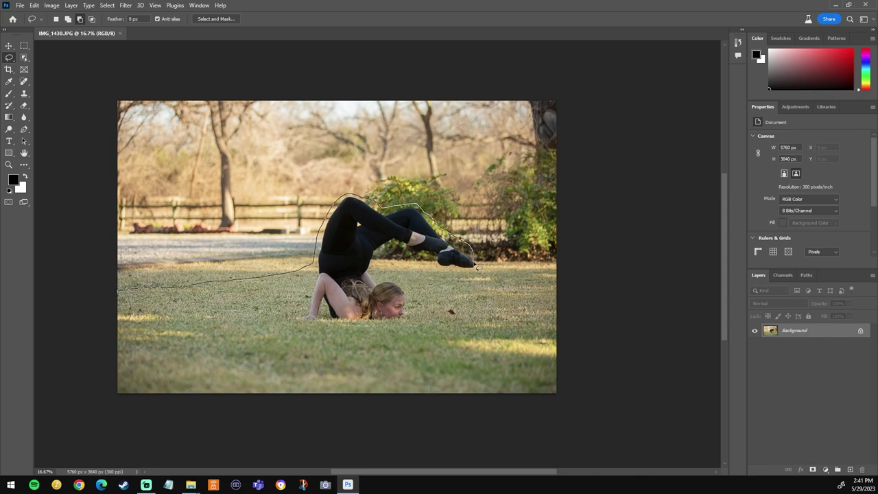
pyautogui.moveTo(571, 286); pyautogui.dragTo(569, 285)
# Step: Generative Fill the selection with the prompt 'mountains and trees'
pyautogui.click(288, 321)
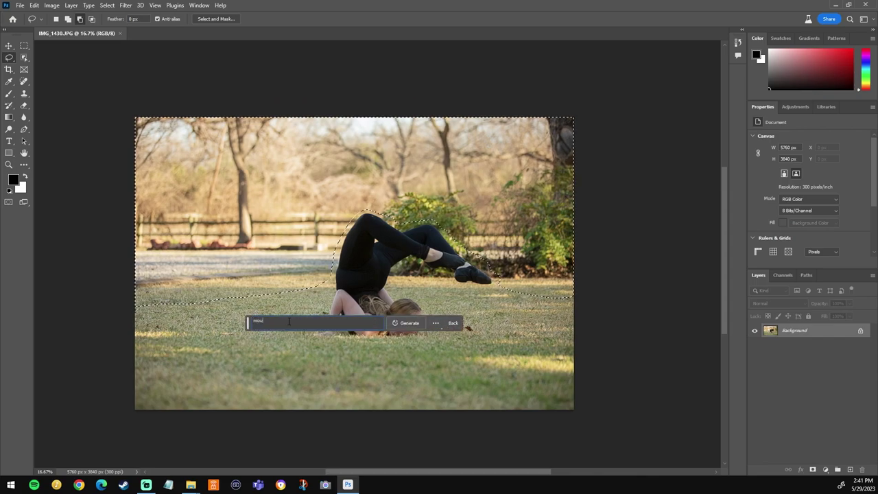
pyautogui.write('mount')
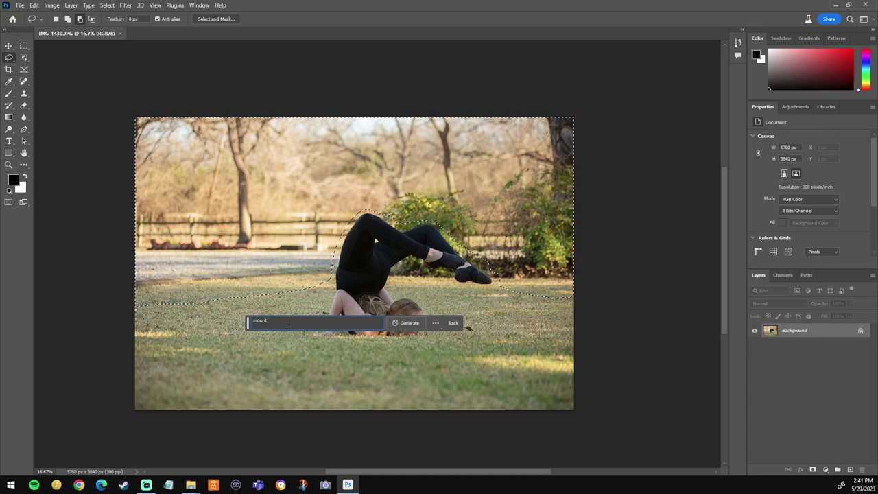
pyautogui.write('ains an')
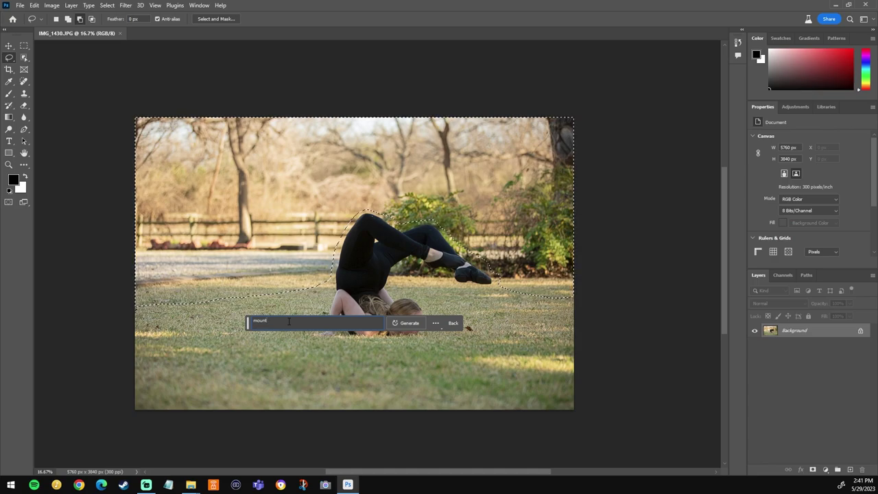
pyautogui.write('d tre')
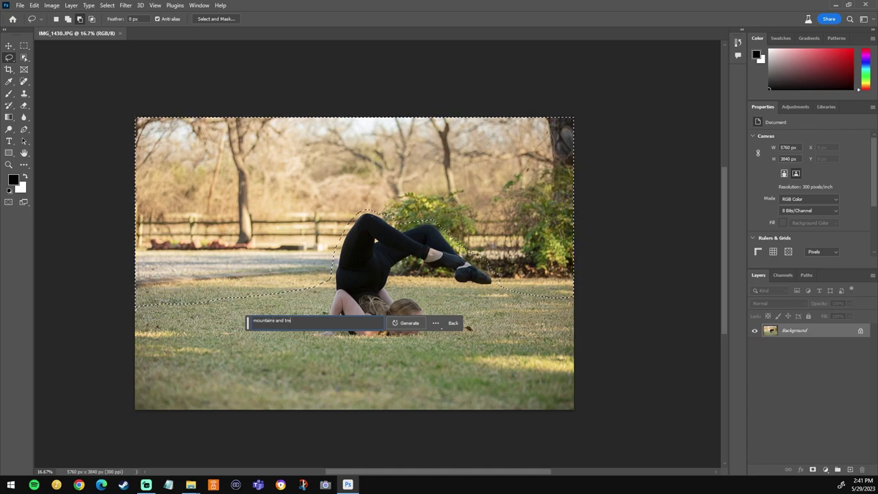
pyautogui.write('es')
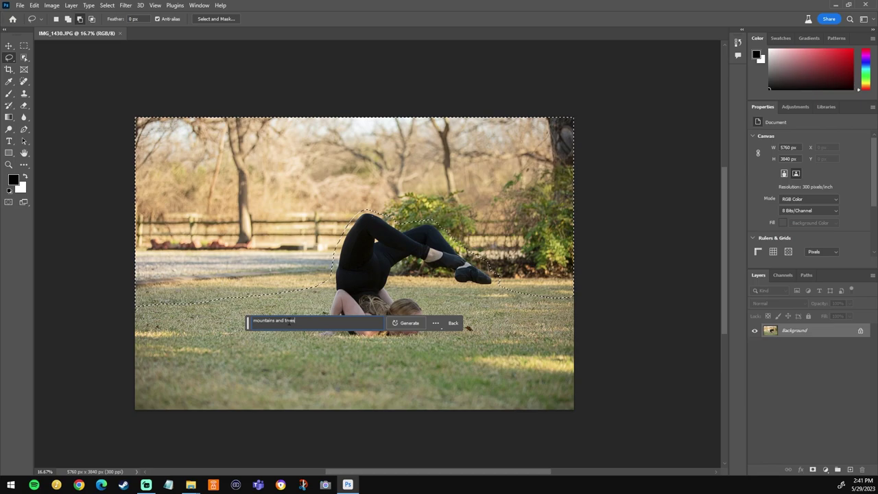
pyautogui.click(402, 322)
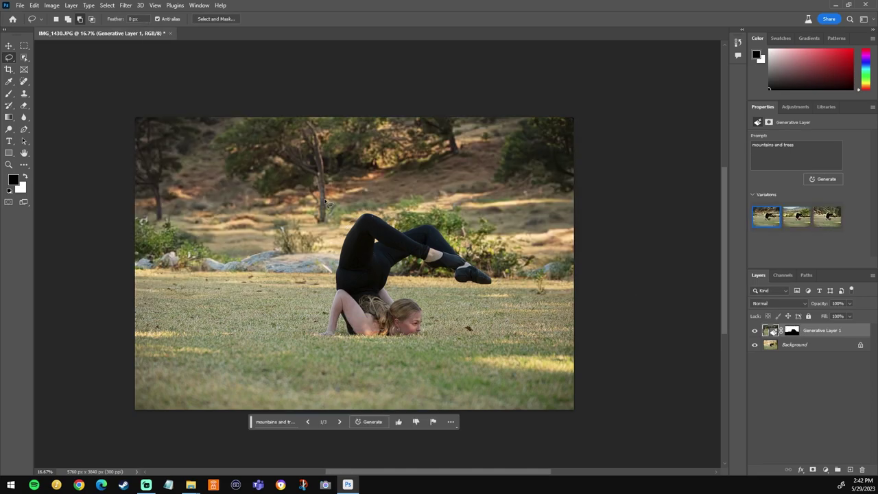
# Step: Preview the second and third background variations and generate three more
pyautogui.click(792, 226)
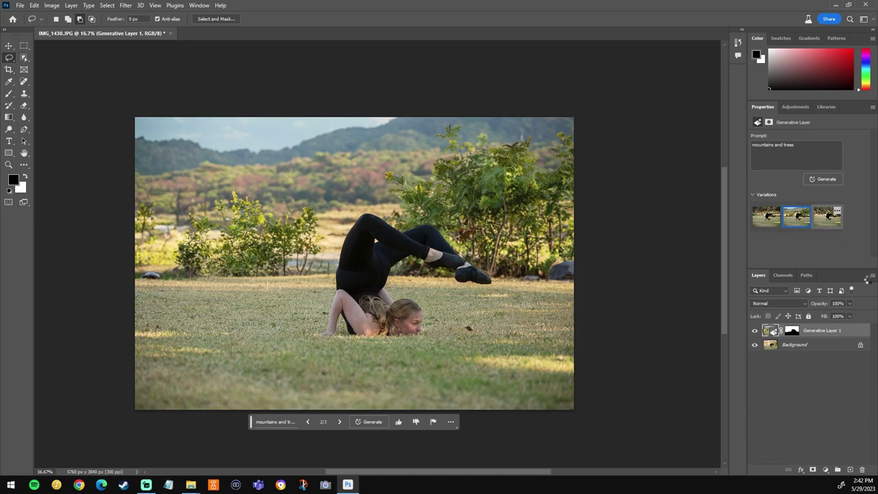
pyautogui.click(826, 216)
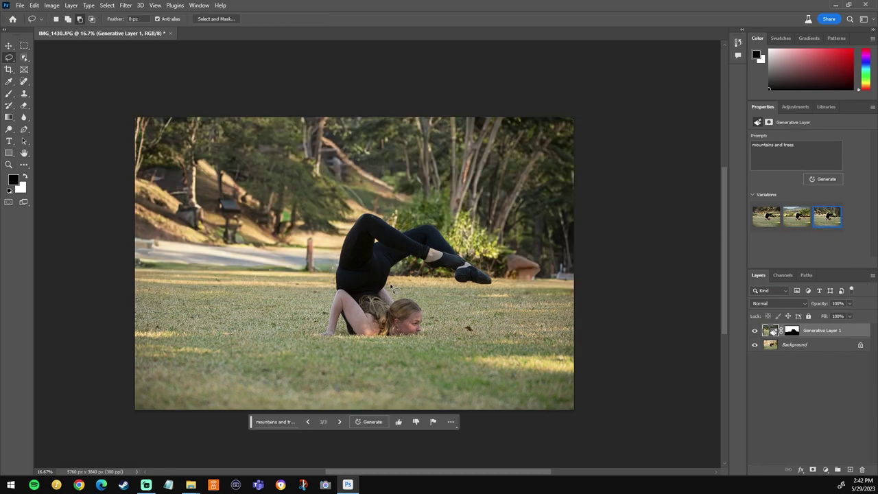
pyautogui.press('z')
pyautogui.moveTo(381, 279); pyautogui.dragTo(444, 278)
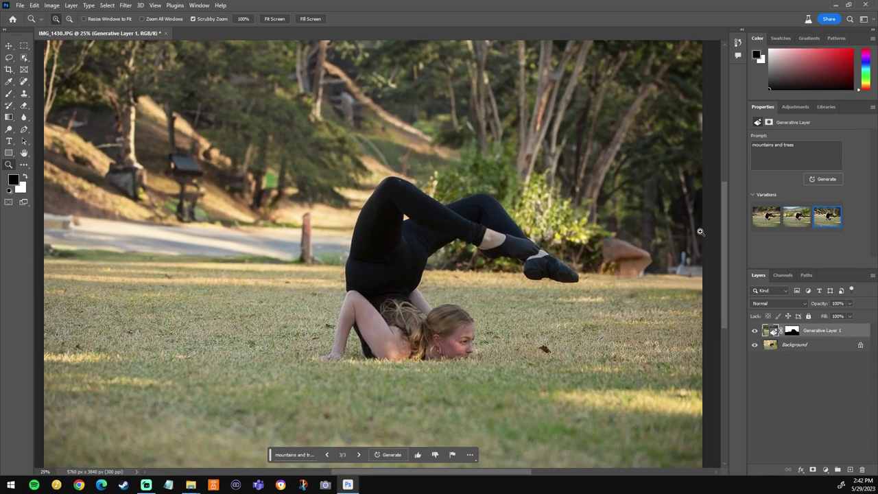
pyautogui.click(835, 183)
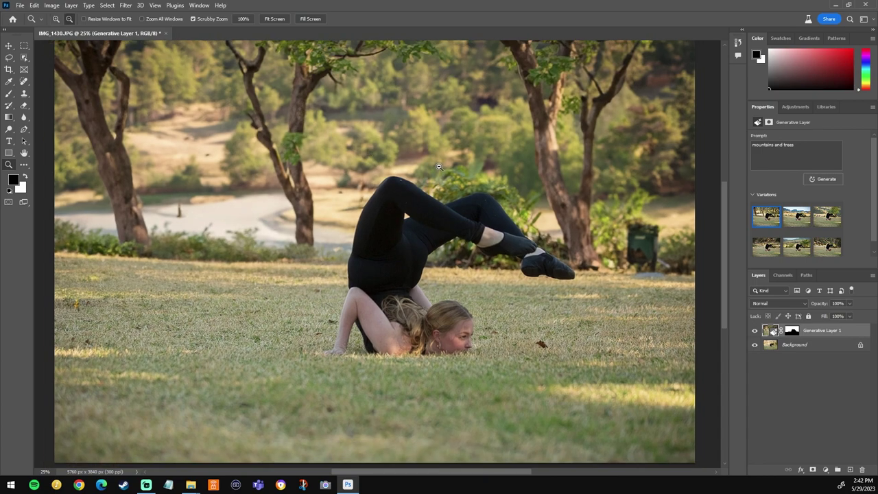
pyautogui.keyDown('alt'); pyautogui.click(439, 167); pyautogui.keyUp('alt')
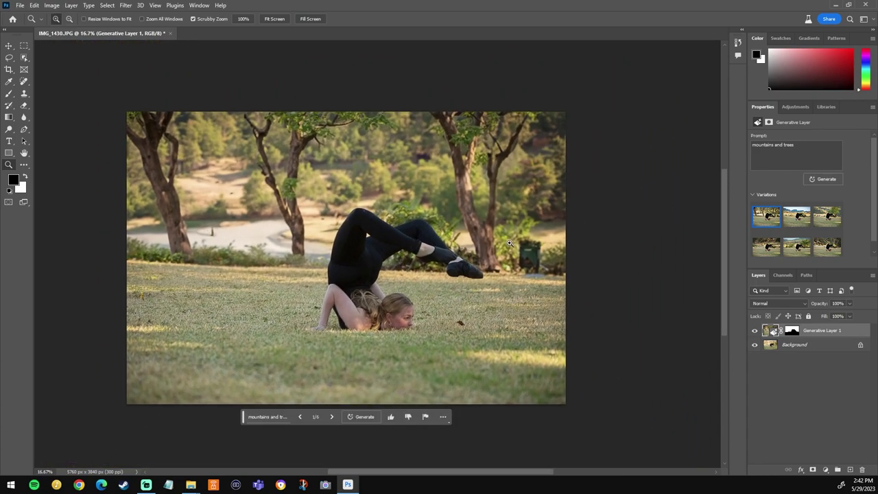
pyautogui.doubleClick(408, 268)
pyautogui.keyDown('alt'); pyautogui.click(408, 268); pyautogui.keyUp('alt')
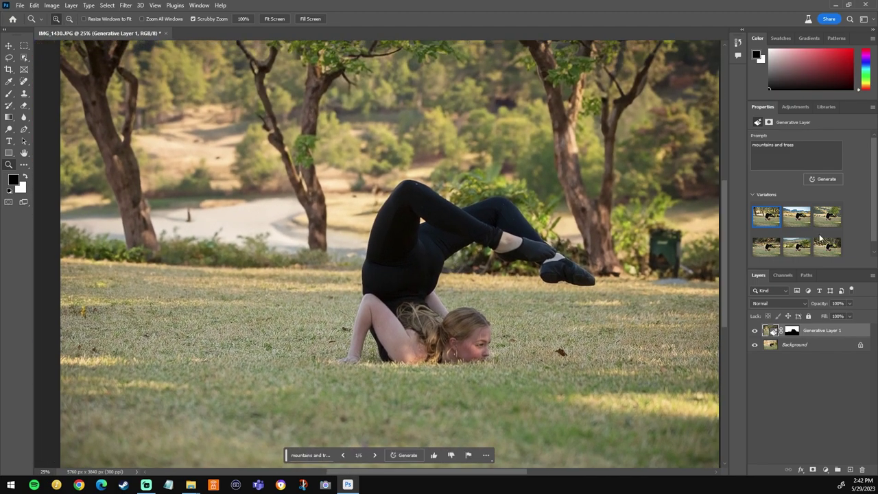
# Step: Inspect the mountain-range variation, then settle on the third one with the large tree
pyautogui.click(796, 216)
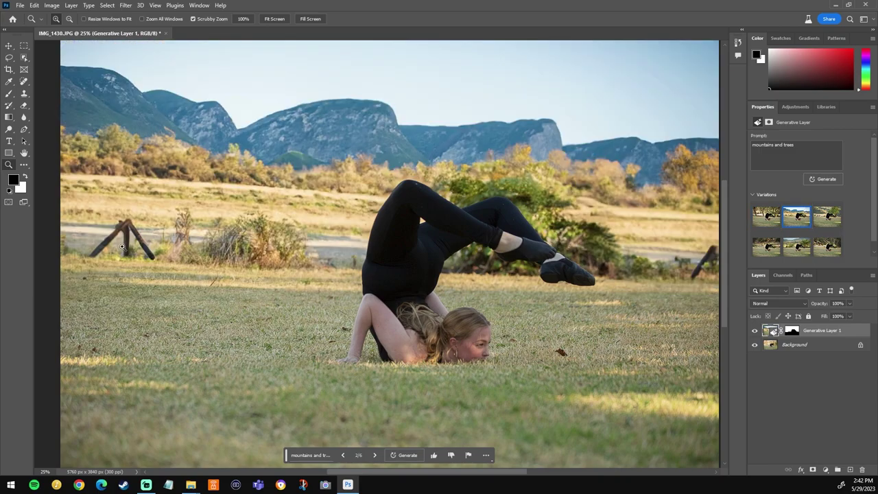
pyautogui.moveTo(66, 205); pyautogui.dragTo(108, 212)
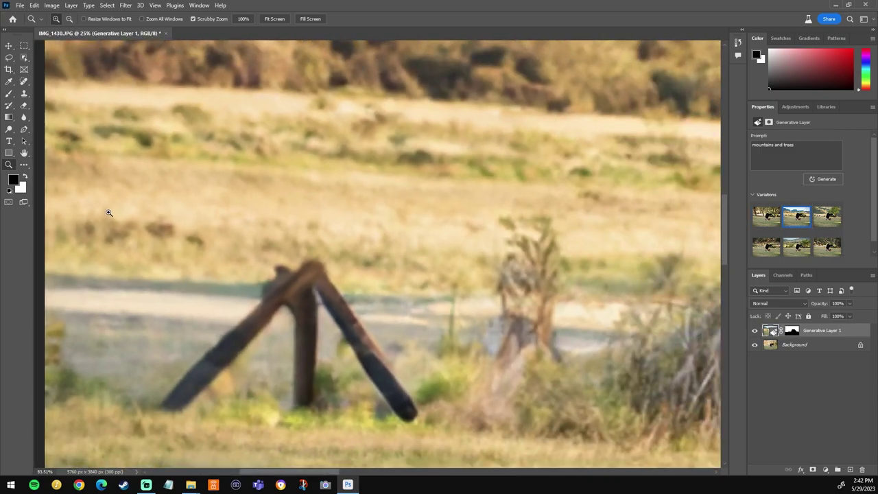
pyautogui.moveTo(325, 359); pyautogui.dragTo(368, 265)
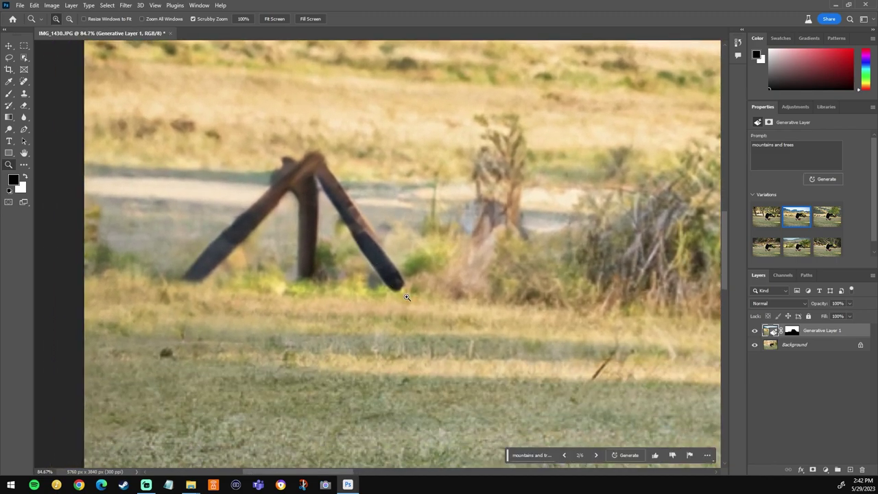
pyautogui.hscroll(6, 437, 310)
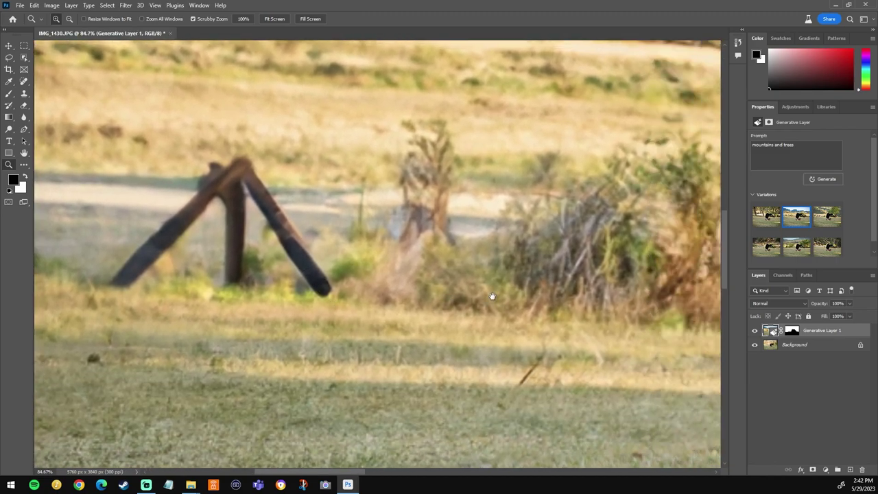
pyautogui.scroll(-2, 586, 311)
pyautogui.scroll(-3, 585, 311)
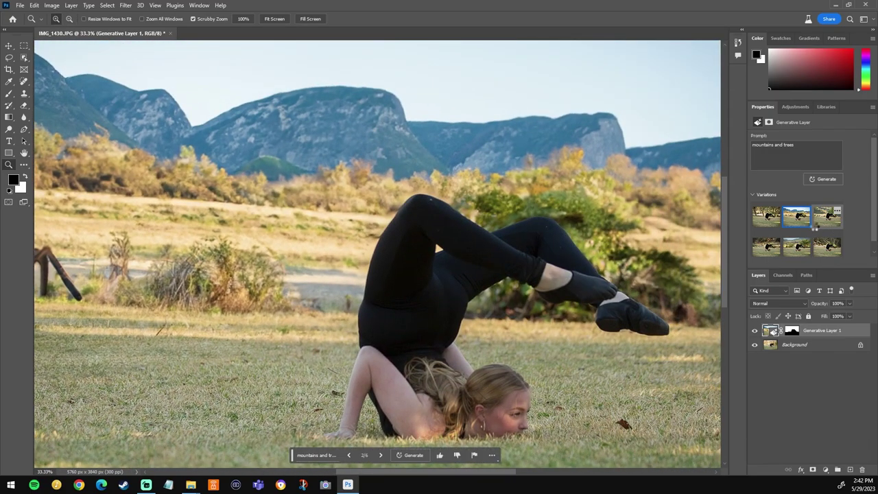
pyautogui.click(827, 216)
pyautogui.scroll(-1, 429, 307)
pyautogui.scroll(-2, 429, 306)
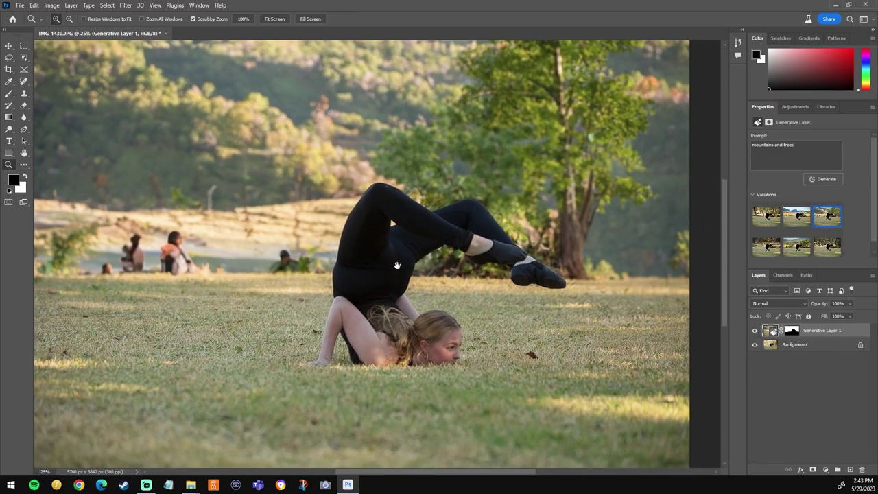
pyautogui.scroll(-1, 509, 336)
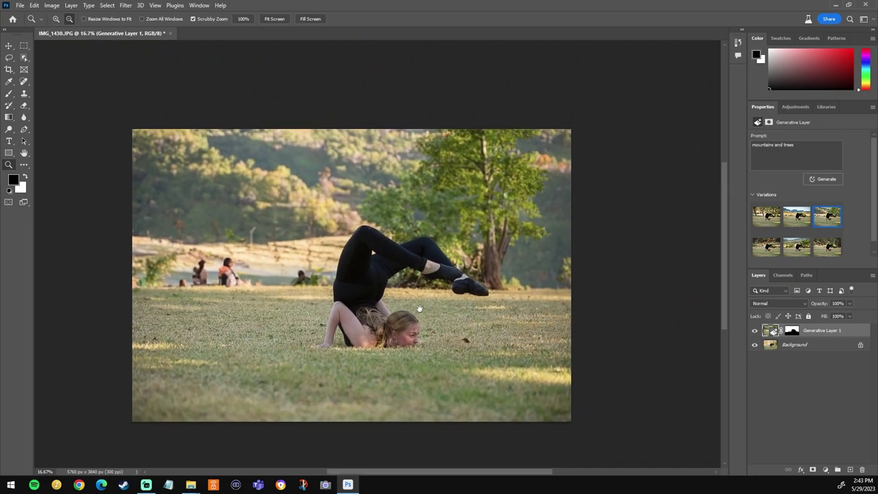
pyautogui.scroll(1, 420, 332)
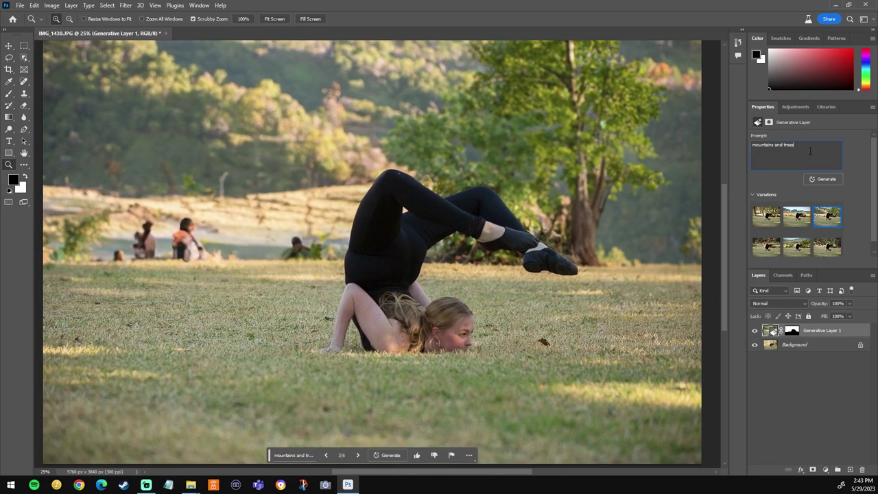
pyautogui.moveTo(810, 151); pyautogui.dragTo(732, 148)
# Step: Change the prompt to 'tropicla beach' and generate two rounds of beach variations
pyautogui.write('beach')
pyautogui.click(828, 182)
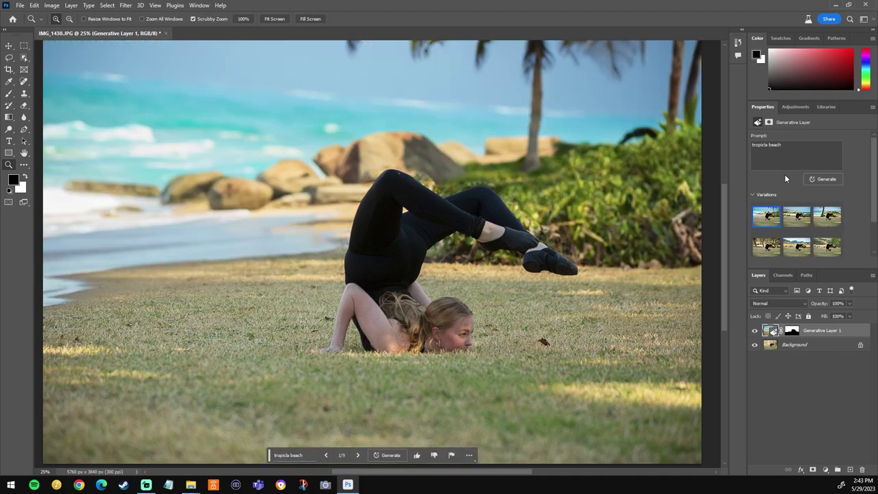
pyautogui.keyDown('alt'); pyautogui.click(398, 188); pyautogui.keyUp('alt')
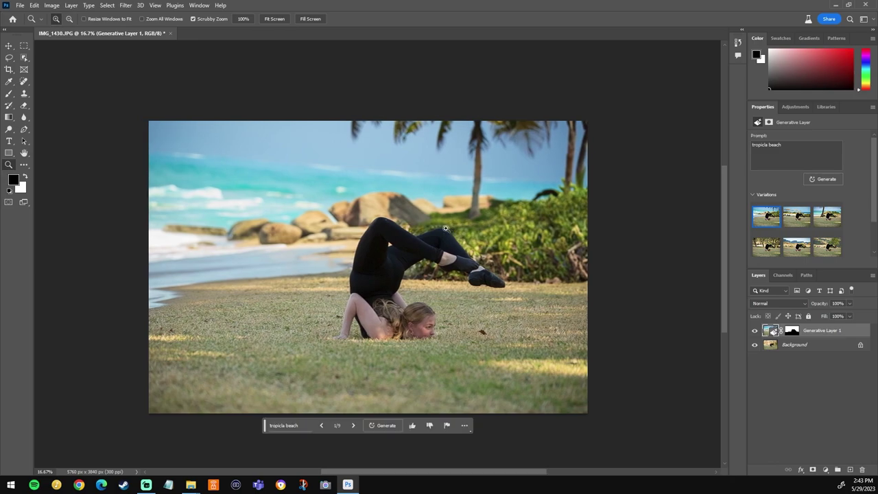
pyautogui.click(446, 228)
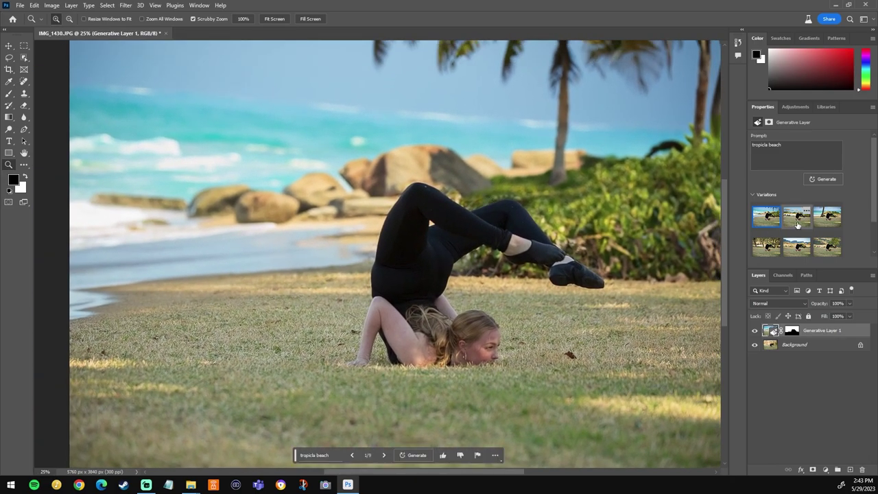
pyautogui.click(797, 219)
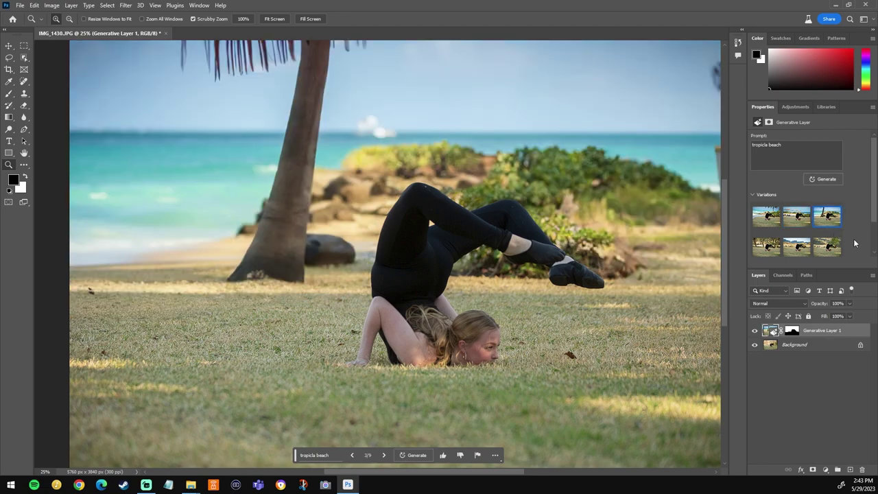
pyautogui.click(838, 181)
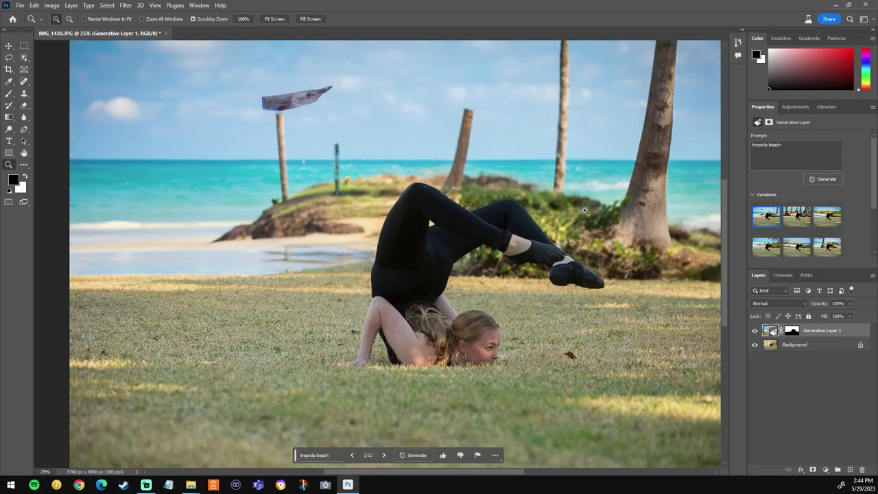
# Step: Zoom in on the wooden sign, then zoom out and recentre the whole beach photo
pyautogui.moveTo(295, 104); pyautogui.dragTo(474, 227)
pyautogui.hotkey('ctrl', '-')
pyautogui.hotkey('ctrl', '-')
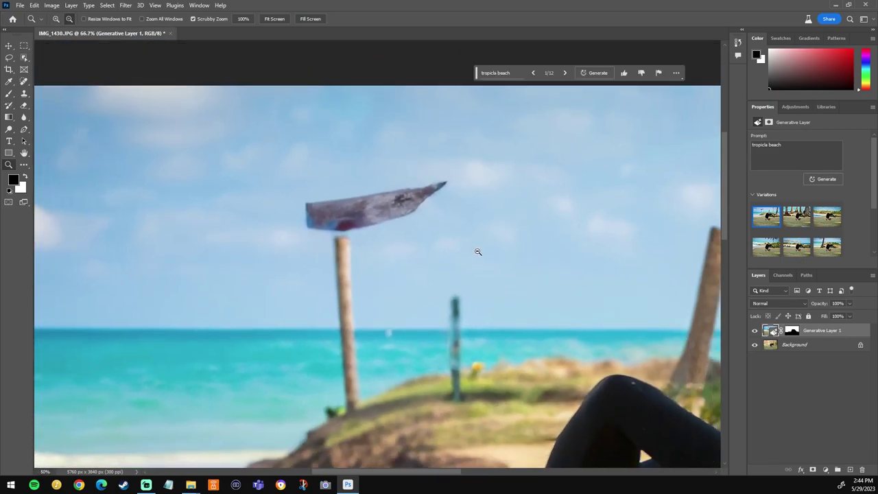
pyautogui.moveTo(642, 310); pyautogui.dragTo(514, 194)
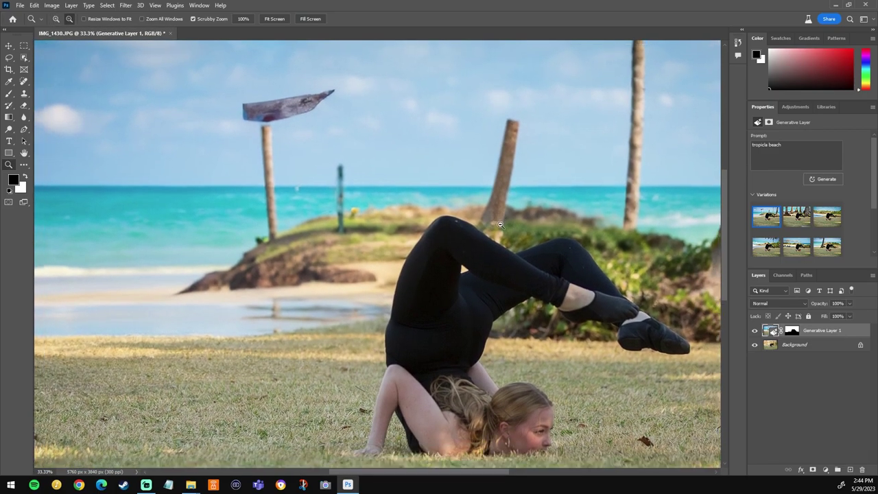
pyautogui.hotkey('ctrl', '-')
pyautogui.moveTo(556, 256); pyautogui.dragTo(480, 248)
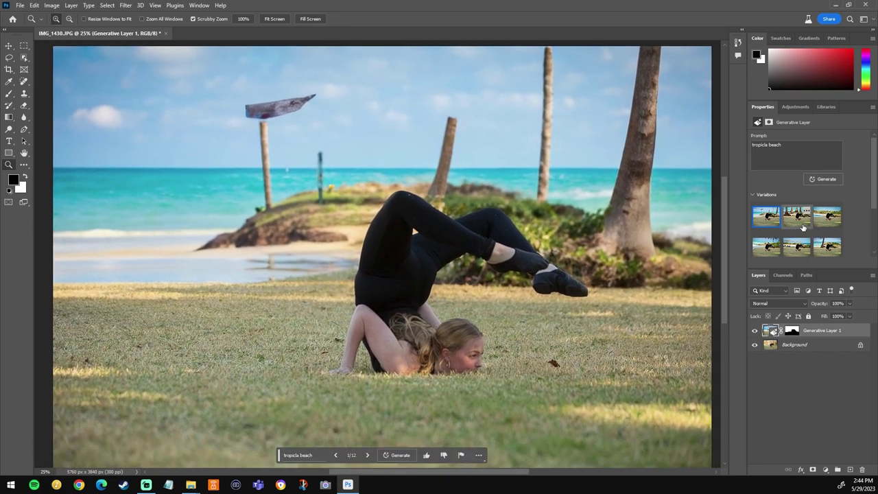
# Step: Try the middle beach variation, then crop-widen the IMG_1455 canvas to 8976 x 5760 px
pyautogui.click(802, 223)
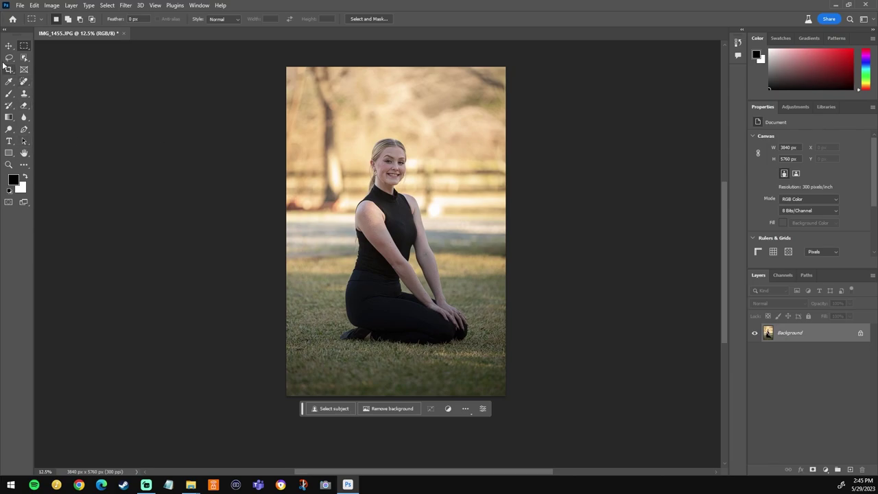
pyautogui.press('c')
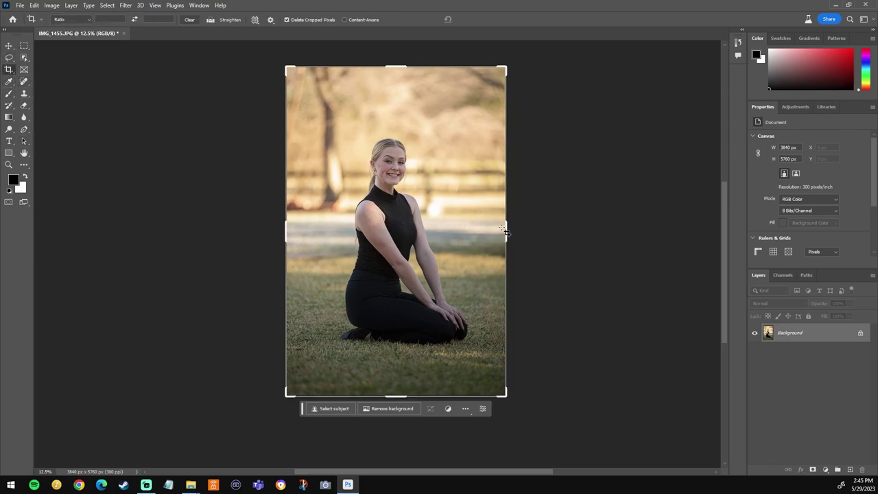
pyautogui.moveTo(504, 228); pyautogui.dragTo(653, 232)
pyautogui.press('Return')
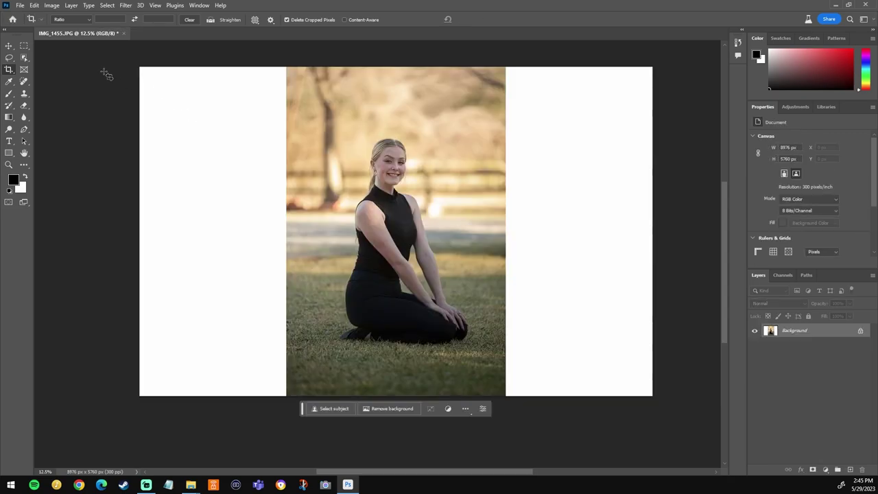
# Step: Rectangle-select the white strips on both the left and right of the photo
pyautogui.click(24, 46)
pyautogui.moveTo(128, 65); pyautogui.dragTo(290, 423)
pyautogui.click(421, 395)
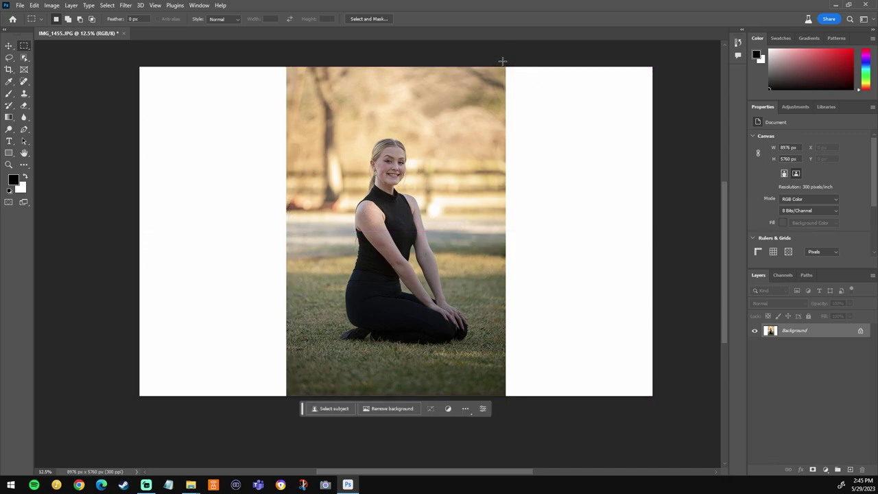
pyautogui.moveTo(117, 57); pyautogui.dragTo(290, 423)
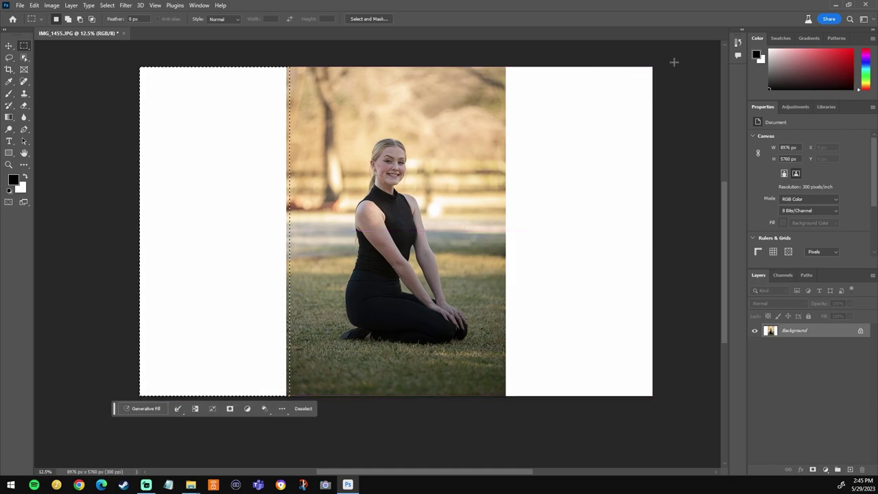
pyautogui.moveTo(665, 64); pyautogui.dragTo(501, 430)
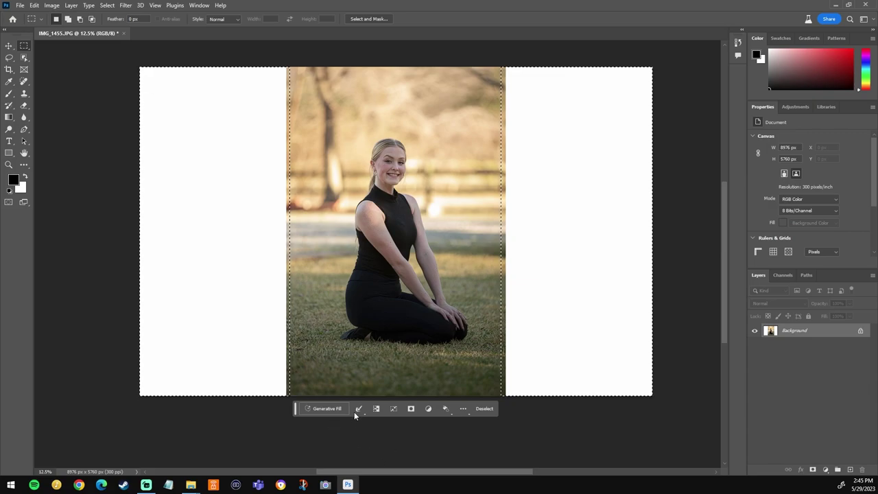
# Step: Generate a prompt-less fill for the side strips, compare the three variations, keep the first
pyautogui.click(334, 407)
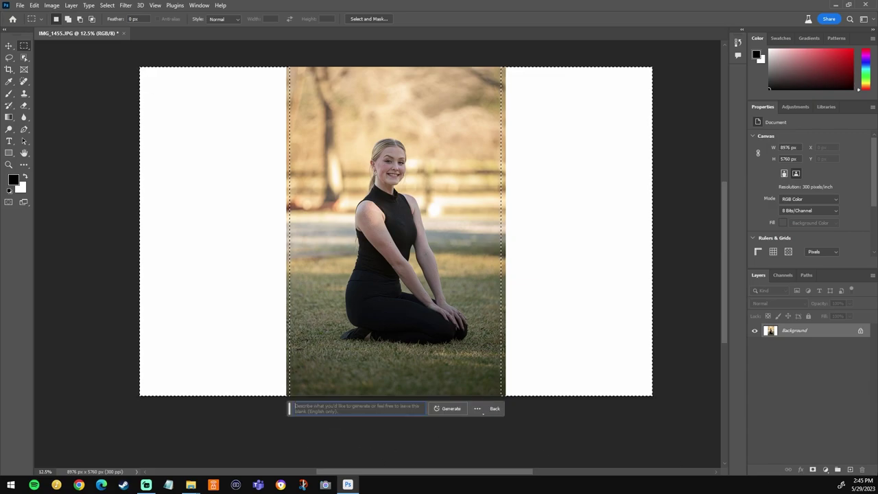
pyautogui.click(452, 409)
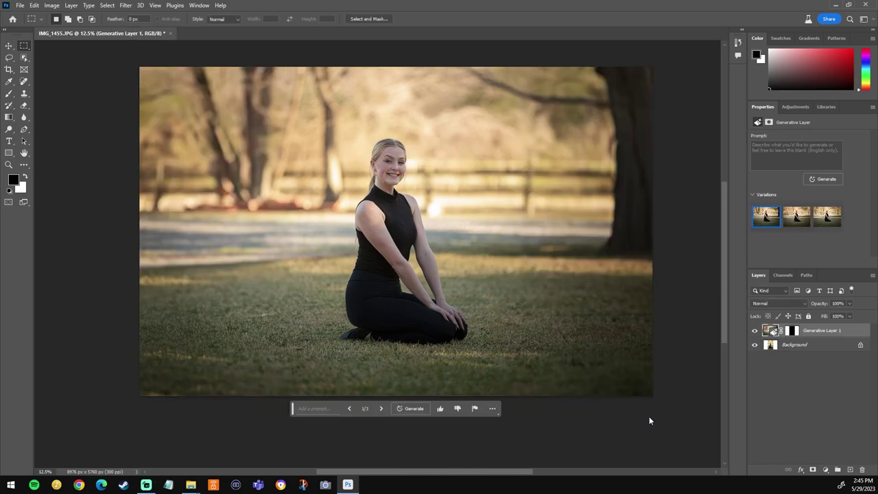
pyautogui.click(797, 216)
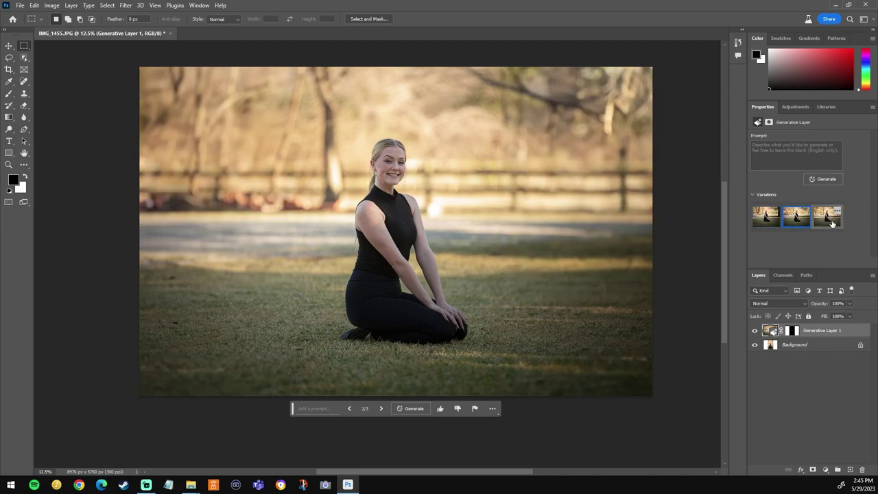
pyautogui.click(831, 222)
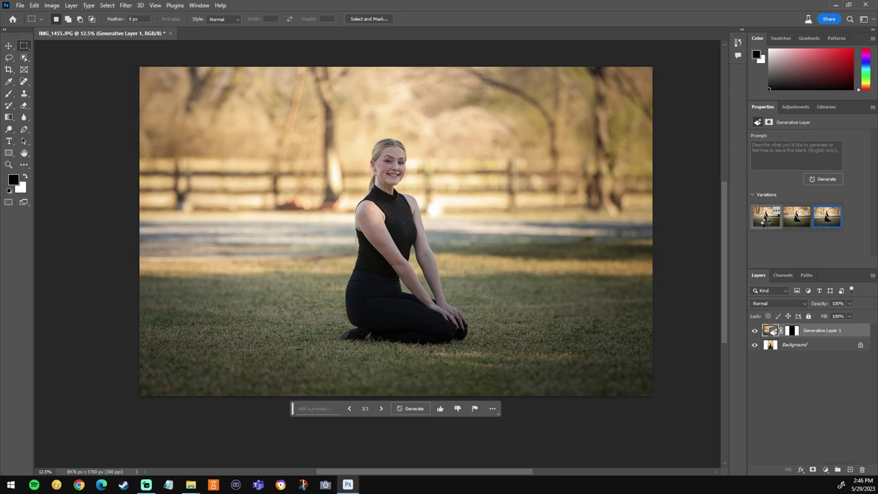
pyautogui.click(765, 221)
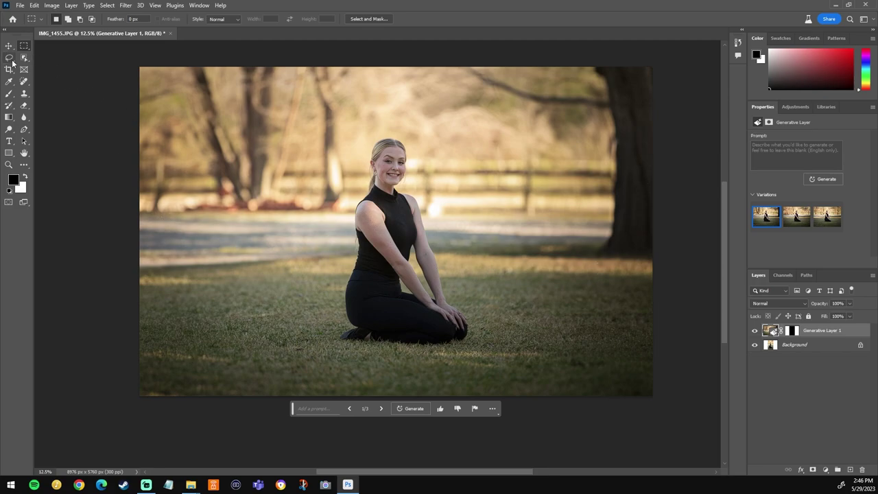
# Step: Lasso the background above the grass around the woman, including the gaps around her head
pyautogui.click(10, 59)
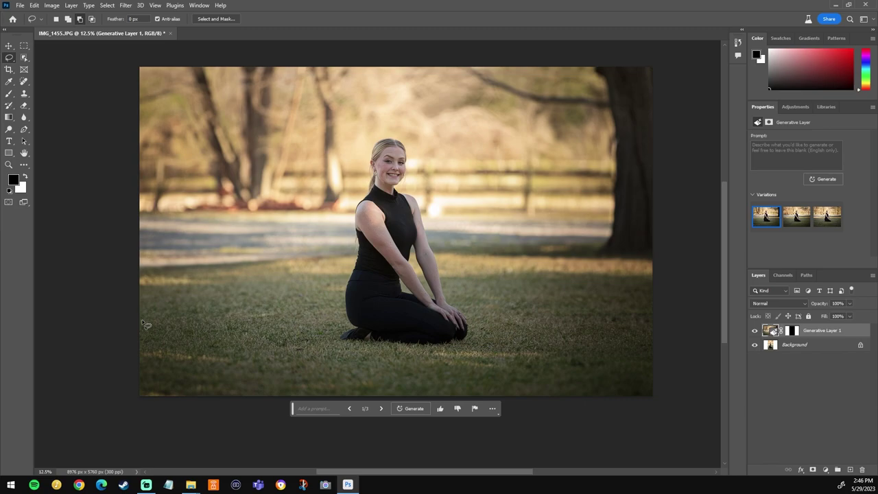
pyautogui.moveTo(129, 311)
pyautogui.mouseDown()
pyautogui.moveTo(319, 291)
pyautogui.moveTo(354, 256)
pyautogui.mouseUp()
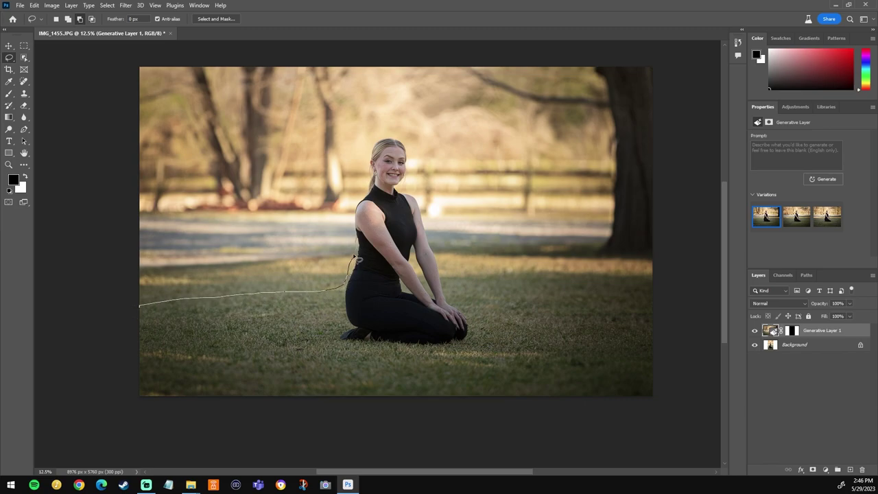
pyautogui.moveTo(357, 198)
pyautogui.mouseDown()
pyautogui.moveTo(375, 111)
pyautogui.moveTo(401, 130)
pyautogui.mouseUp()
pyautogui.moveTo(416, 187); pyautogui.dragTo(435, 231)
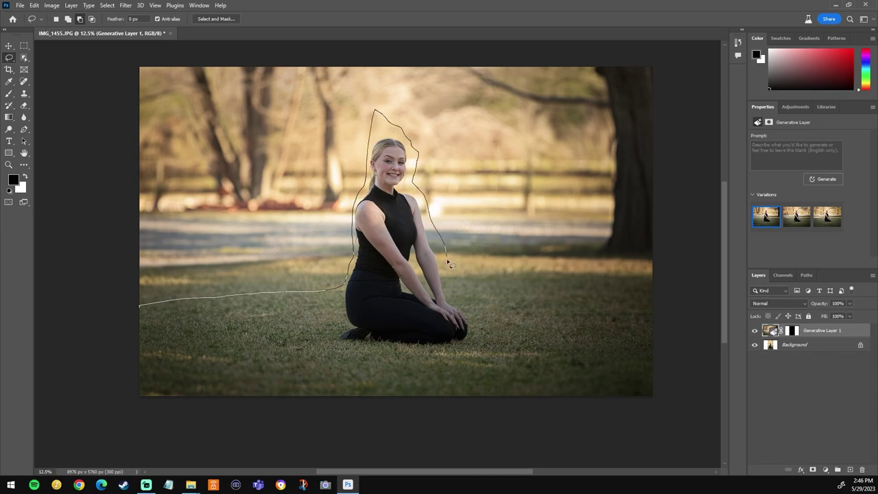
pyautogui.moveTo(448, 262)
pyautogui.mouseDown()
pyautogui.moveTo(470, 291)
pyautogui.moveTo(521, 297)
pyautogui.mouseUp()
pyautogui.moveTo(675, 294); pyautogui.dragTo(675, 294)
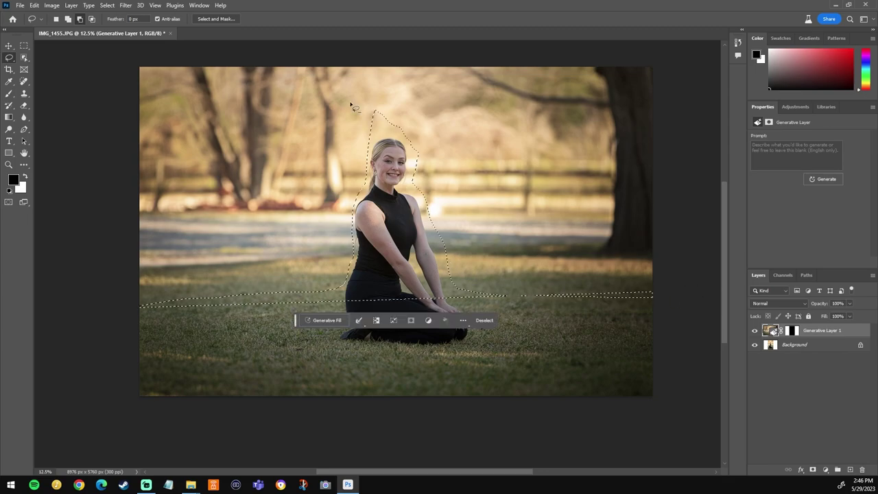
pyautogui.moveTo(363, 105)
pyautogui.mouseDown()
pyautogui.moveTo(371, 132)
pyautogui.moveTo(414, 147)
pyautogui.mouseUp()
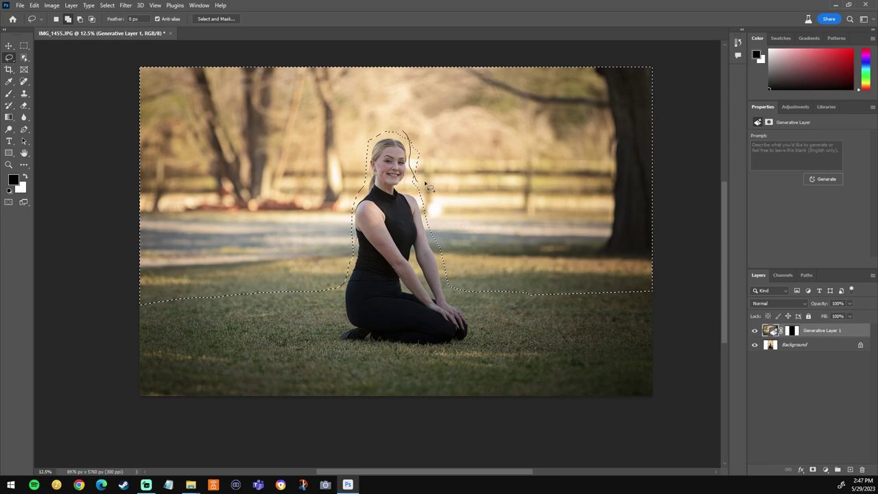
pyautogui.moveTo(426, 184); pyautogui.dragTo(426, 187)
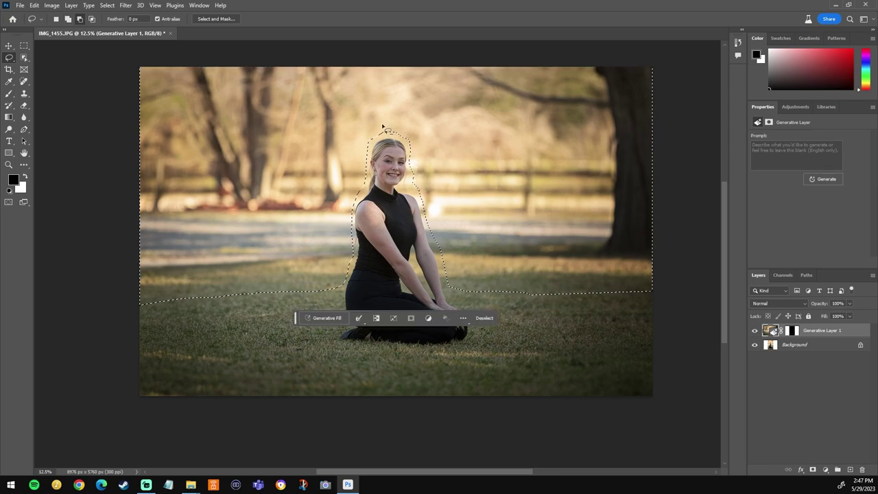
# Step: Generative Fill the selection with the prompt 'mountains in the woods'
pyautogui.click(325, 317)
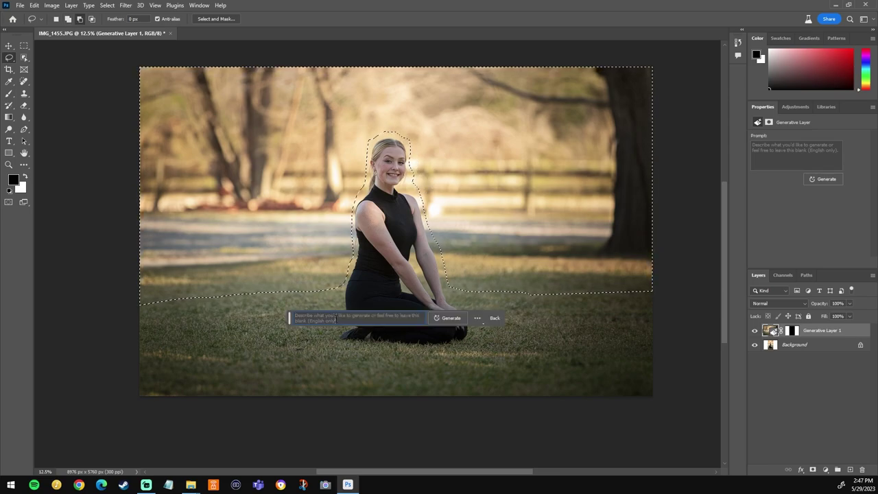
pyautogui.write('mountains')
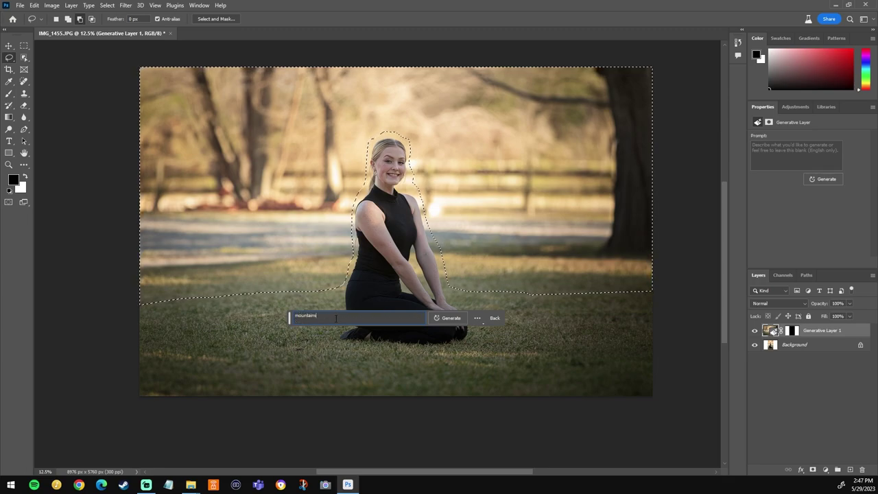
pyautogui.write(' in the ')
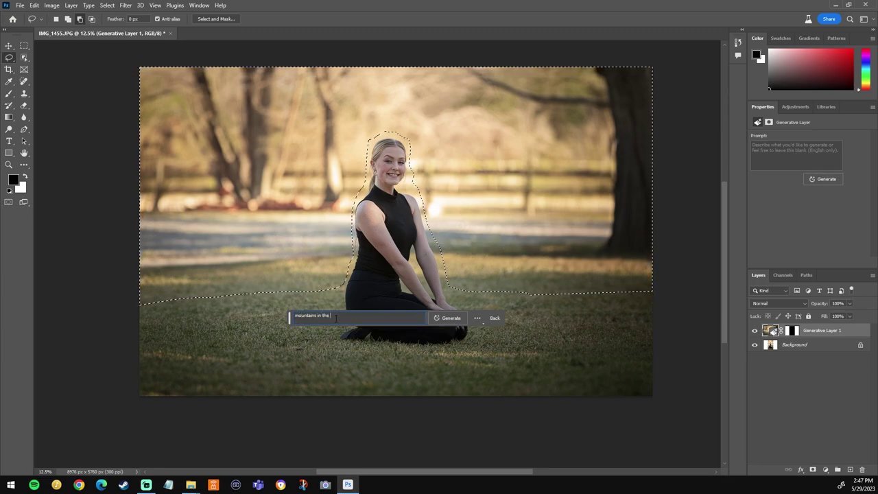
pyautogui.write('woods')
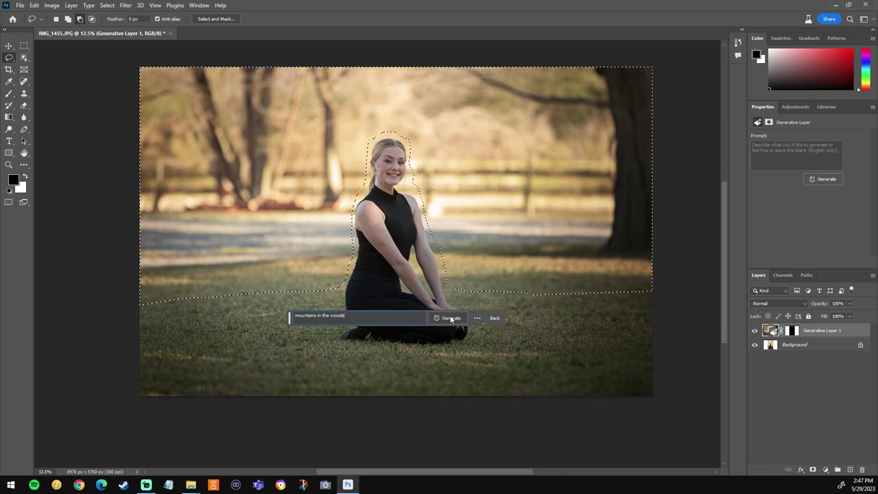
pyautogui.click(451, 317)
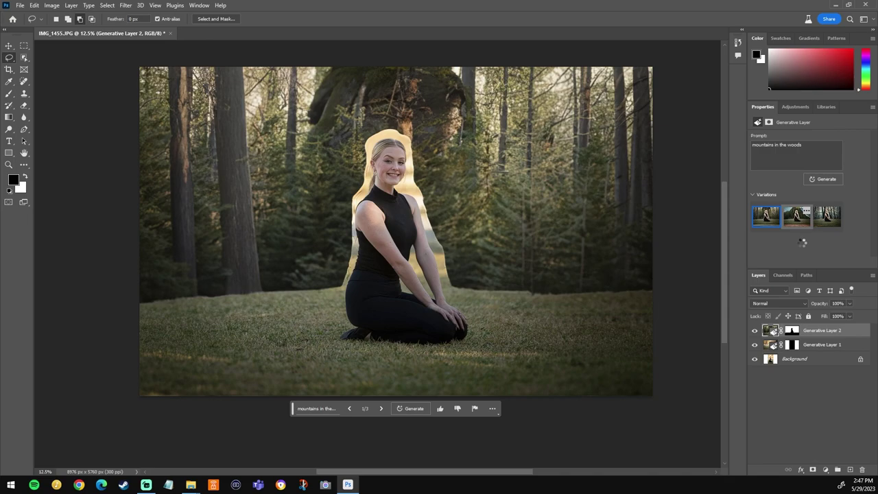
# Step: Choose the second forested-mountain variation, then zoom in on her edges and back out
pyautogui.click(797, 227)
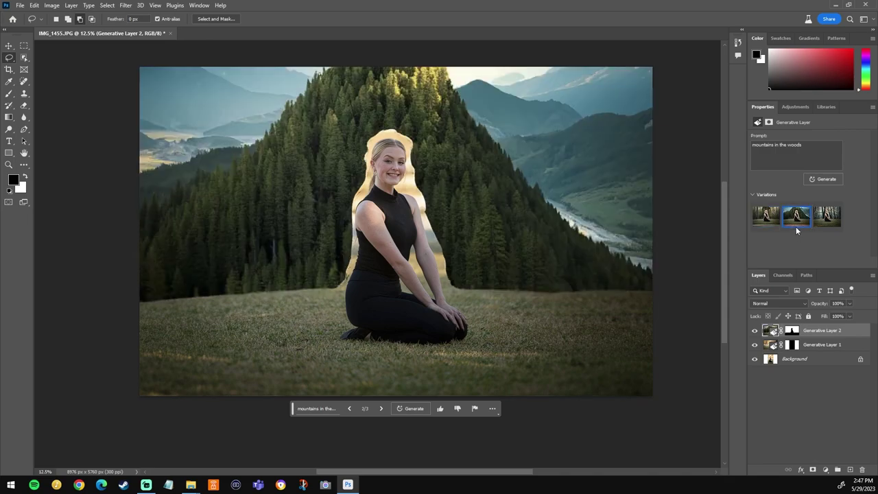
pyautogui.press('z')
pyautogui.click(395, 210)
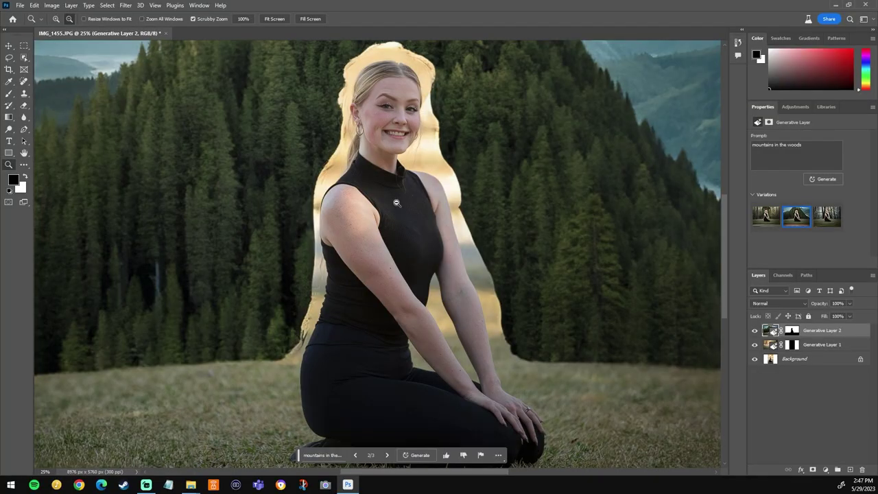
pyautogui.keyDown('alt'); pyautogui.click(396, 203); pyautogui.keyUp('alt')
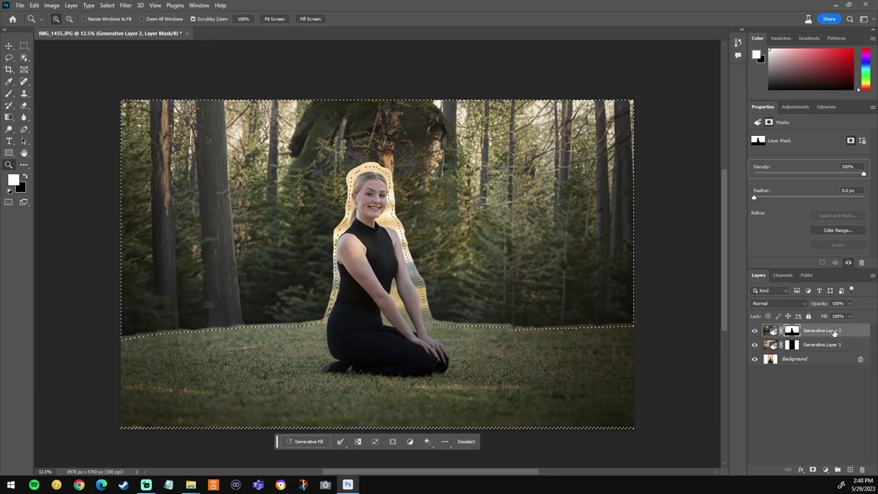
# Step: Delete Generative Layer 2, the woods background behind the woman
pyautogui.click(771, 330)
pyautogui.click(408, 180)
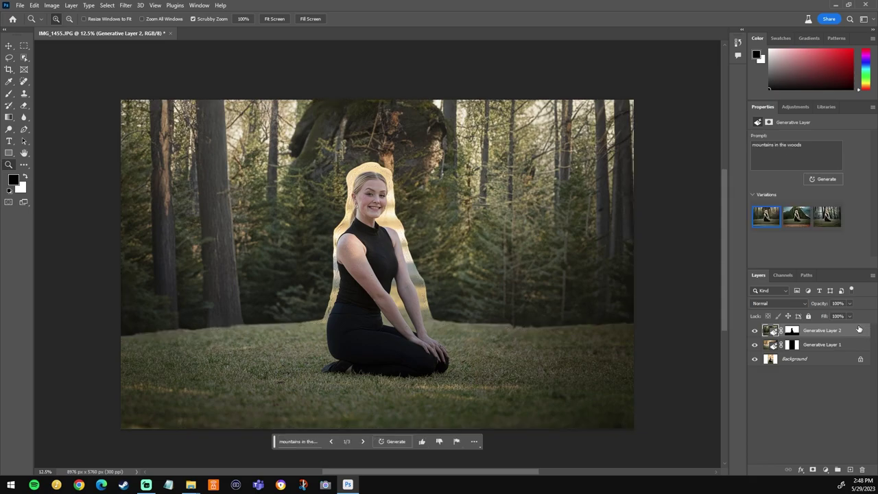
pyautogui.press('Delete')
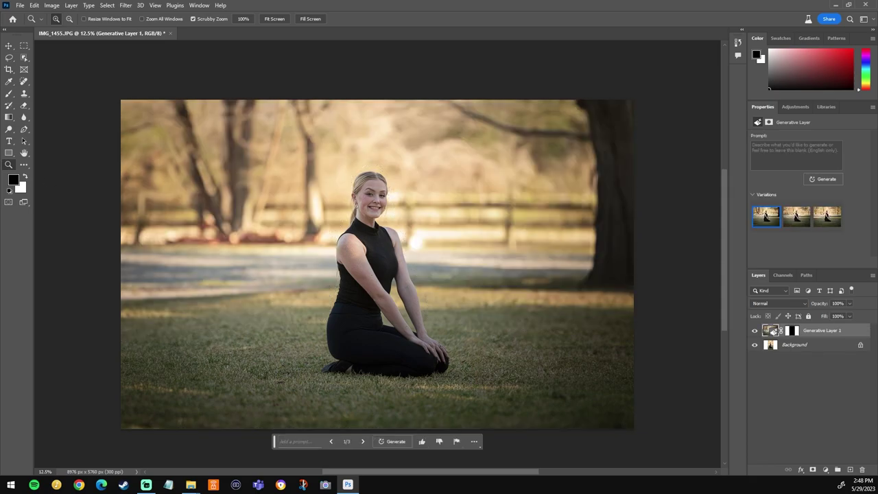
# Step: Lasso the background around the woman for a 'mountains' fill and zoom in to inspect it
pyautogui.click(10, 58)
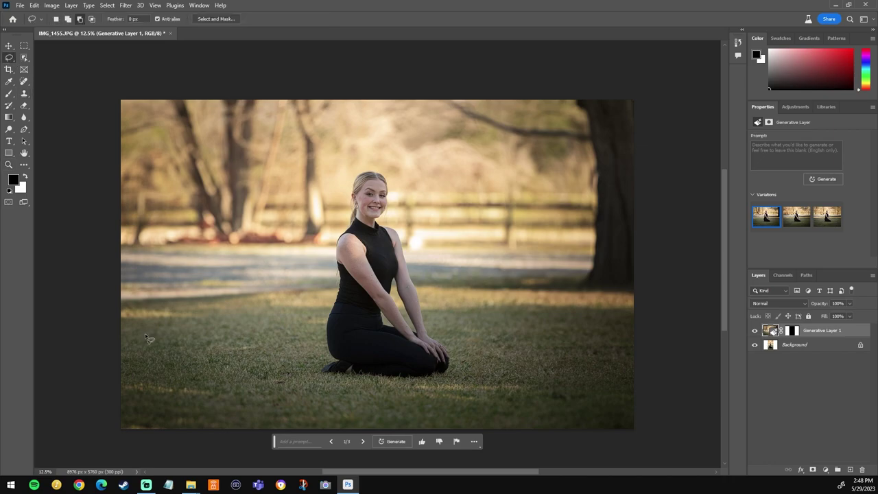
pyautogui.moveTo(108, 344)
pyautogui.mouseDown()
pyautogui.moveTo(302, 325)
pyautogui.moveTo(326, 311)
pyautogui.moveTo(334, 250)
pyautogui.mouseUp()
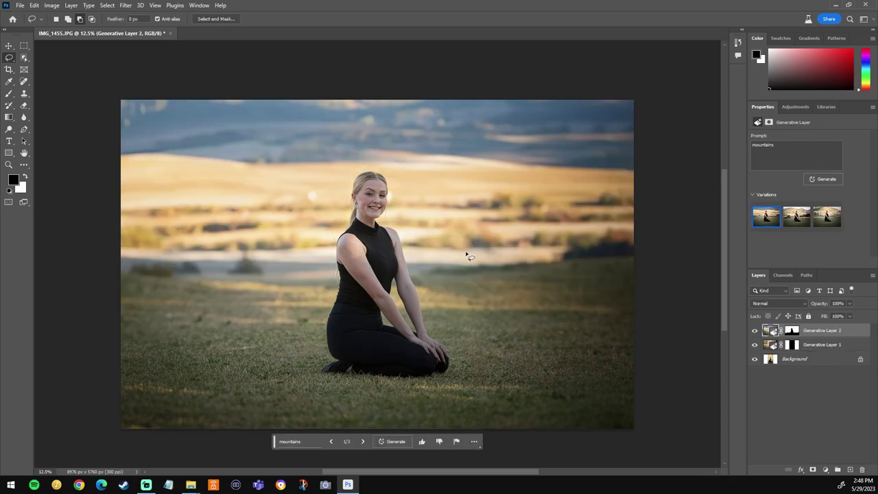
pyautogui.press('z')
pyautogui.click(414, 256)
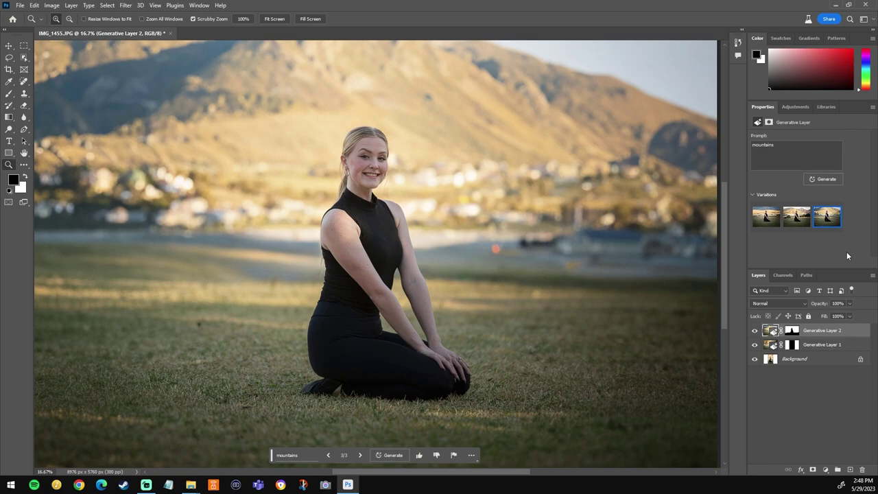
pyautogui.hotkey('ctrl', '-')
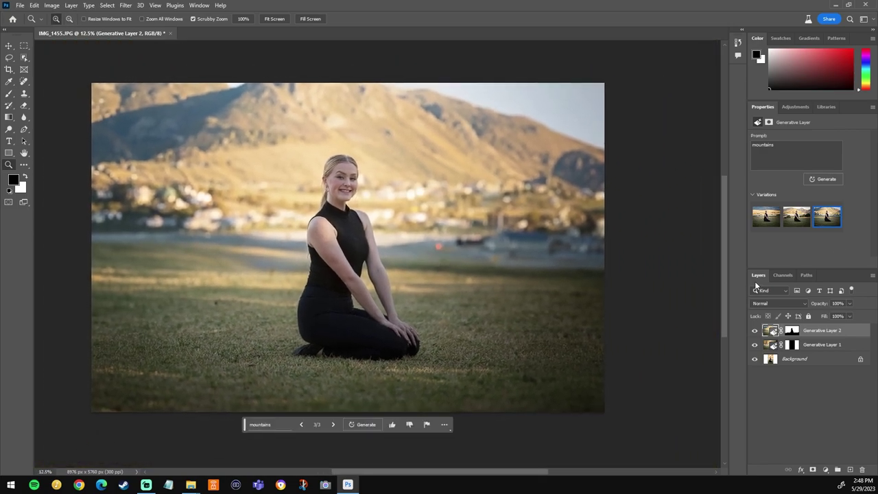
pyautogui.click(24, 45)
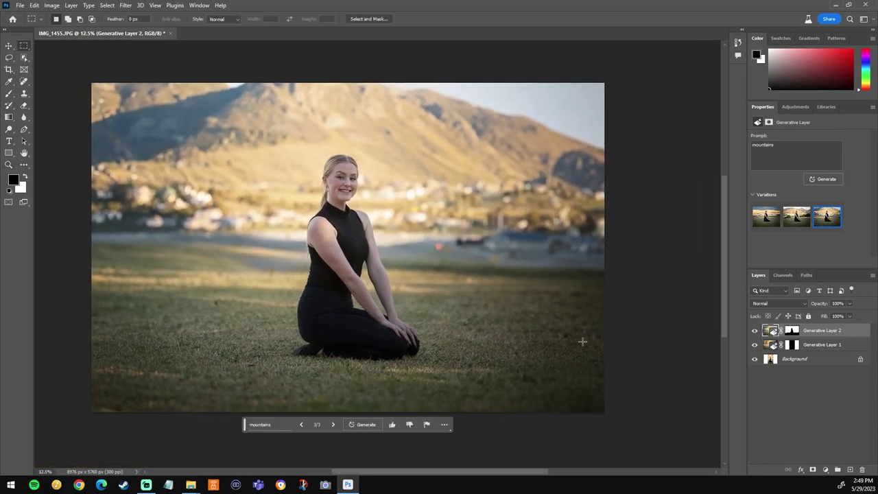
# Step: Generate a 'llama' in a tall rectangle right of the woman, then marquee around her
pyautogui.moveTo(459, 345); pyautogui.dragTo(575, 153)
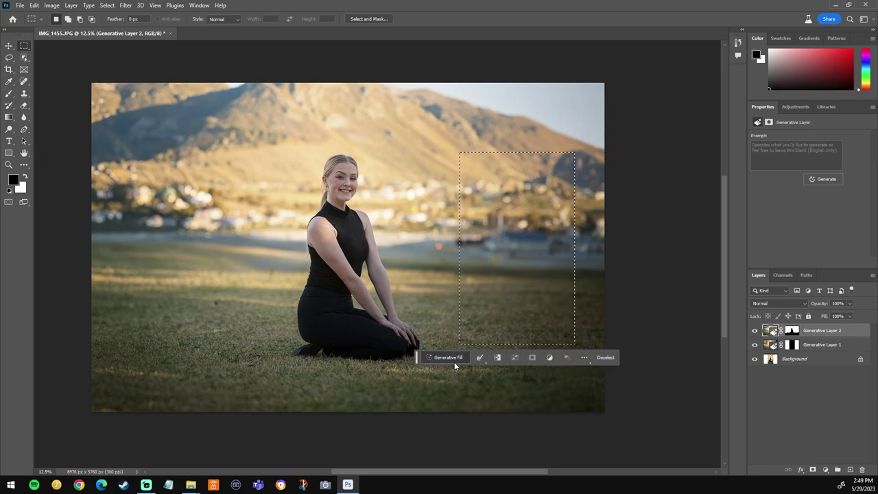
pyautogui.click(454, 361)
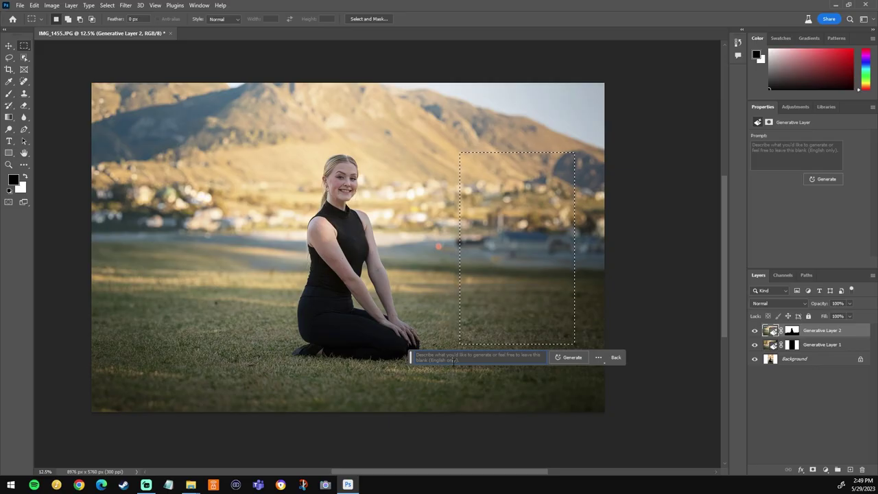
pyautogui.write('llama')
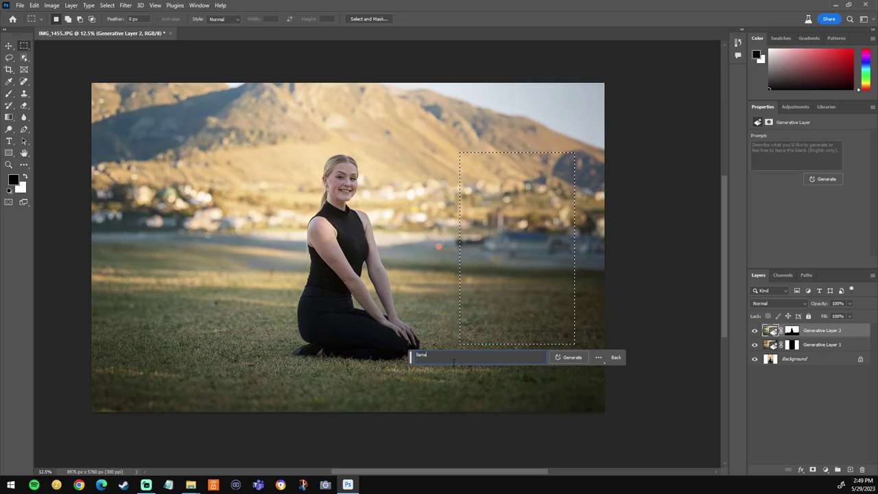
pyautogui.click(570, 358)
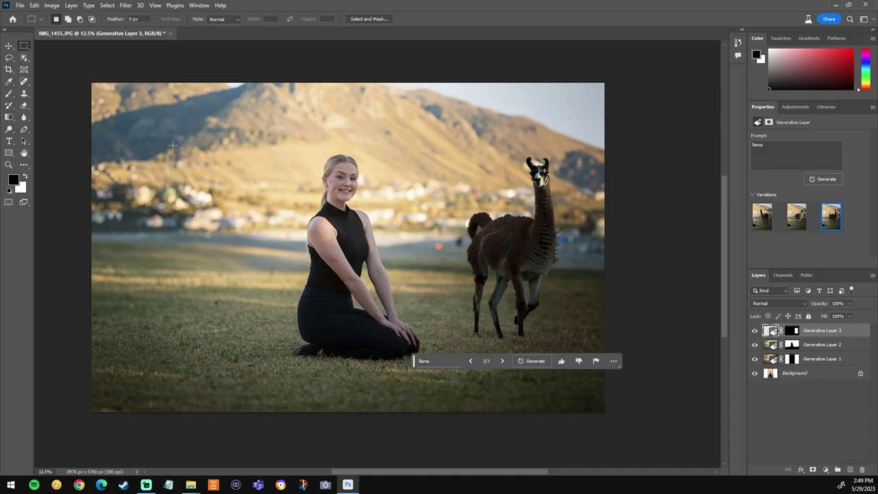
pyautogui.moveTo(179, 132); pyautogui.dragTo(363, 367)
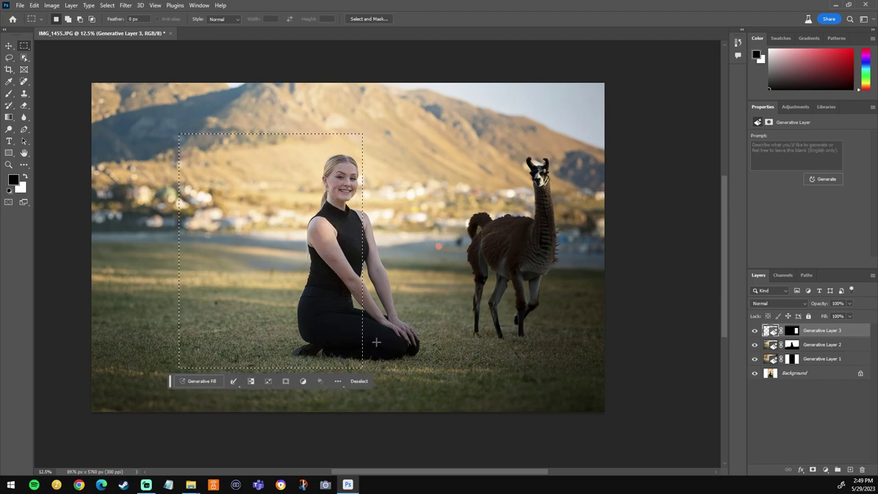
# Step: Generate a 'llama' in the area around the woman and pick the standing-llama variation
pyautogui.click(201, 380)
pyautogui.write('llama')
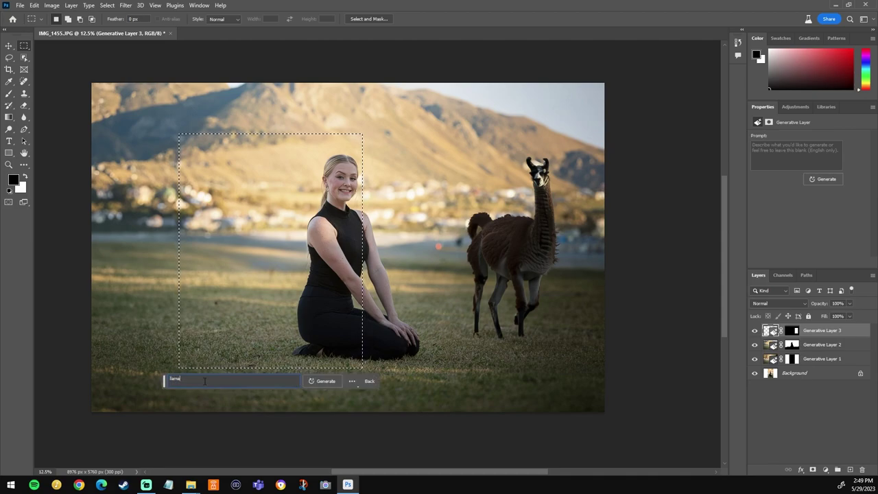
pyautogui.click(324, 383)
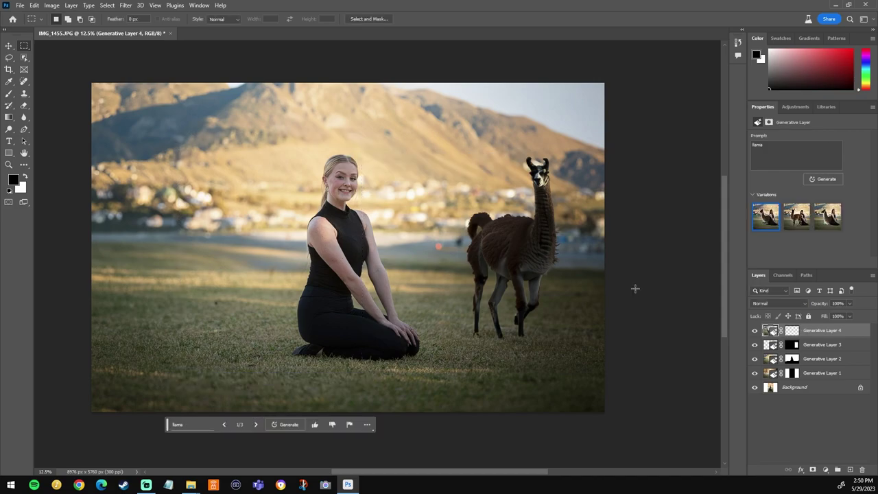
pyautogui.click(794, 225)
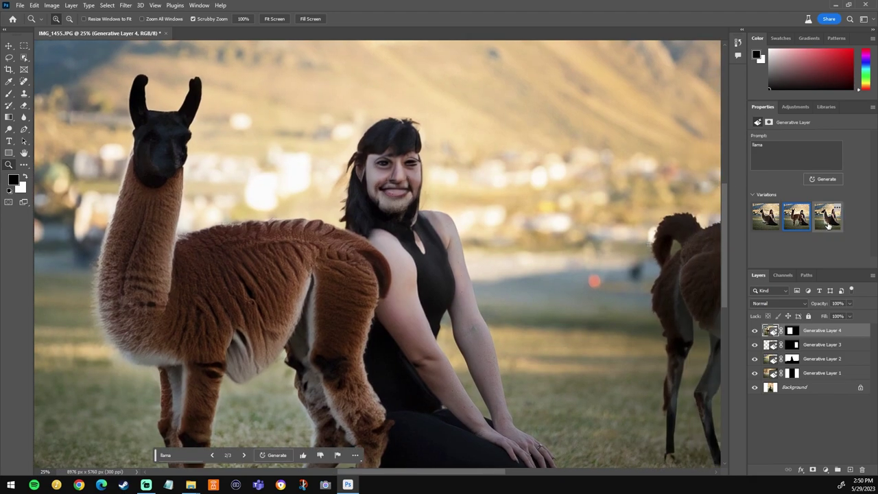
pyautogui.click(828, 217)
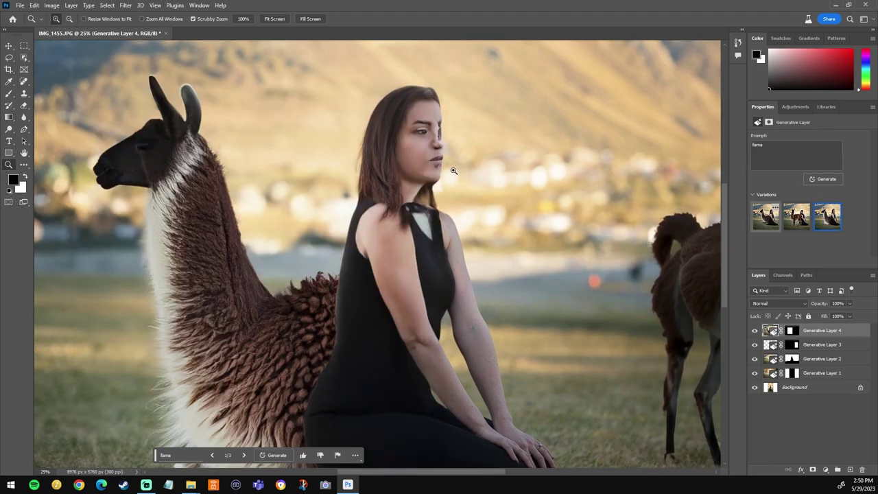
pyautogui.click(432, 149)
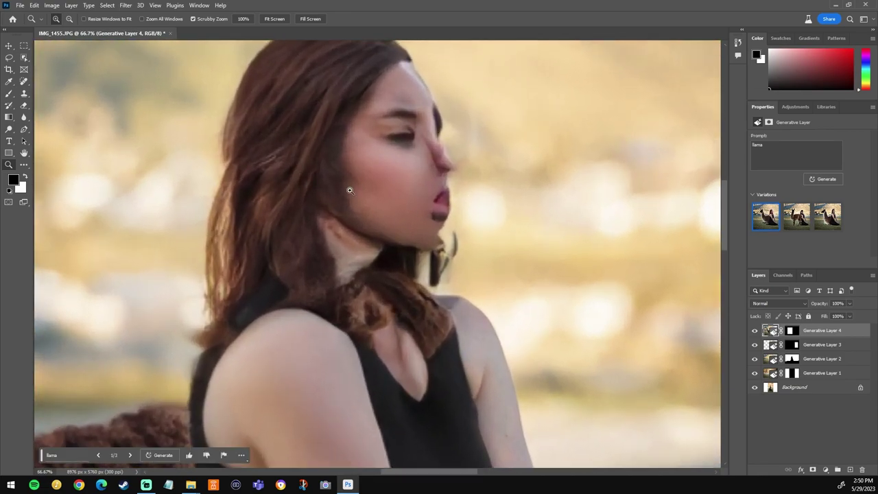
pyautogui.keyDown('alt'); pyautogui.click(350, 190); pyautogui.keyUp('alt')
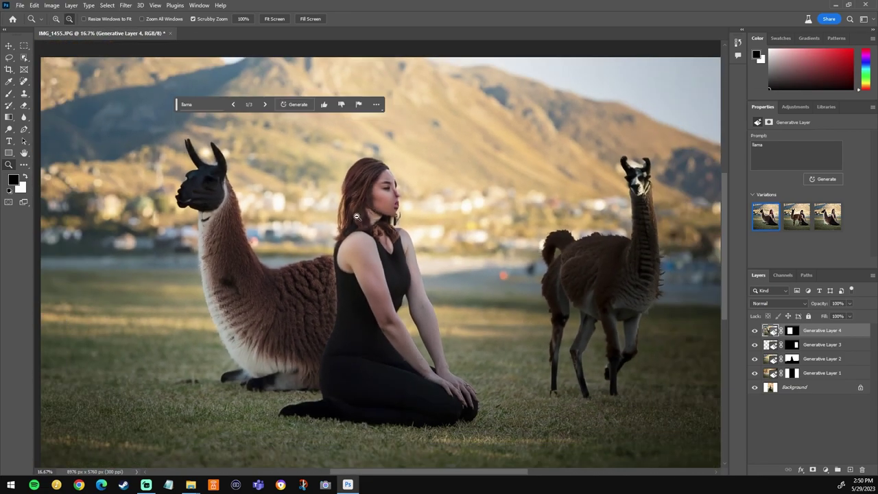
pyautogui.keyDown('alt'); pyautogui.click(356, 217); pyautogui.keyUp('alt')
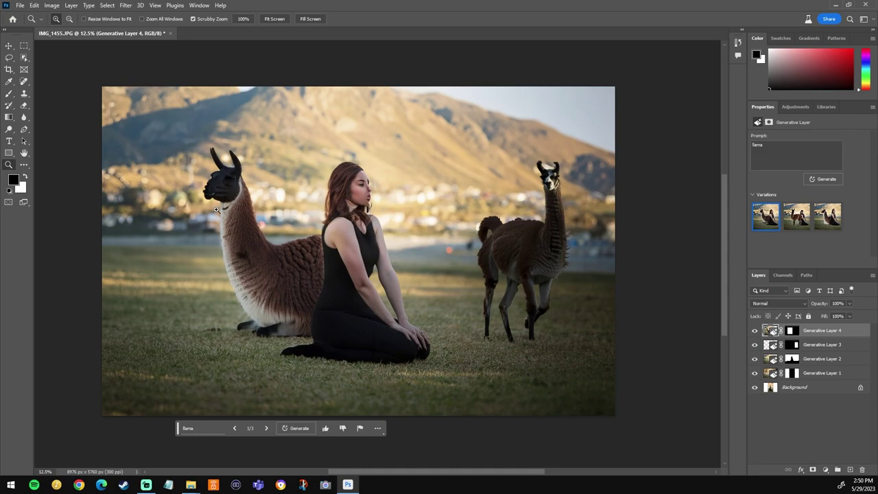
pyautogui.click(324, 275)
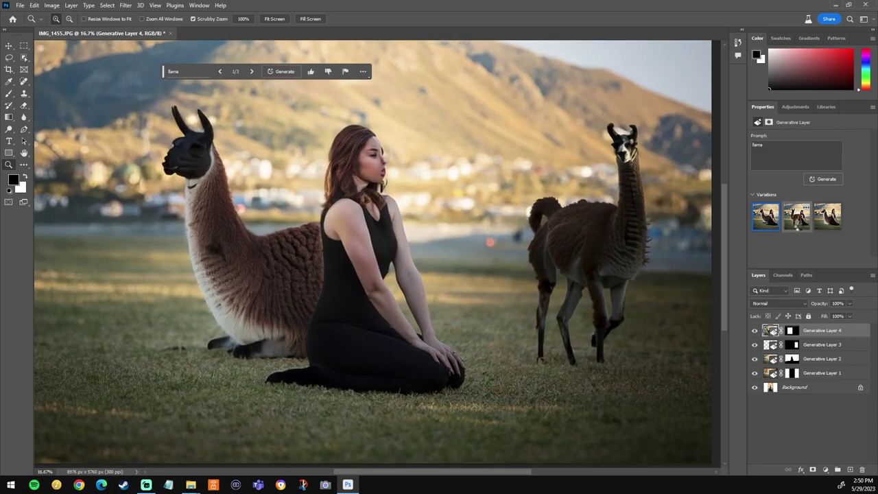
pyautogui.click(794, 226)
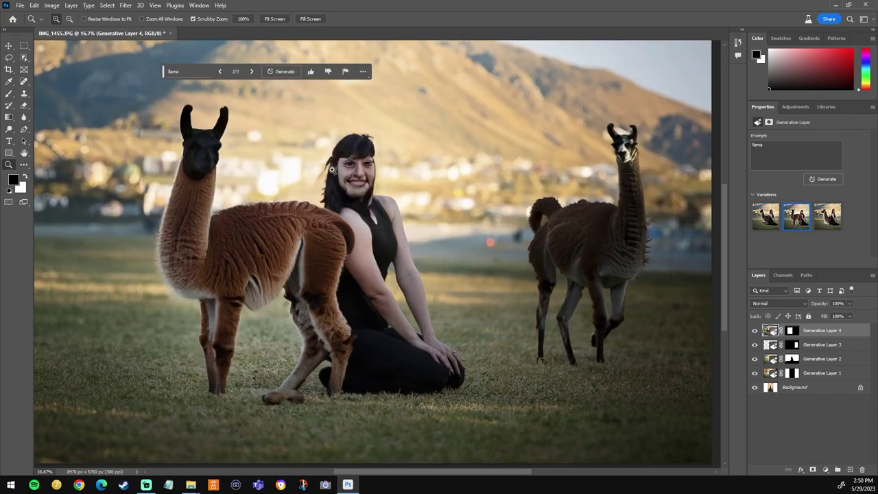
pyautogui.scroll(2, 332, 169)
pyautogui.scroll(3, 412, 181)
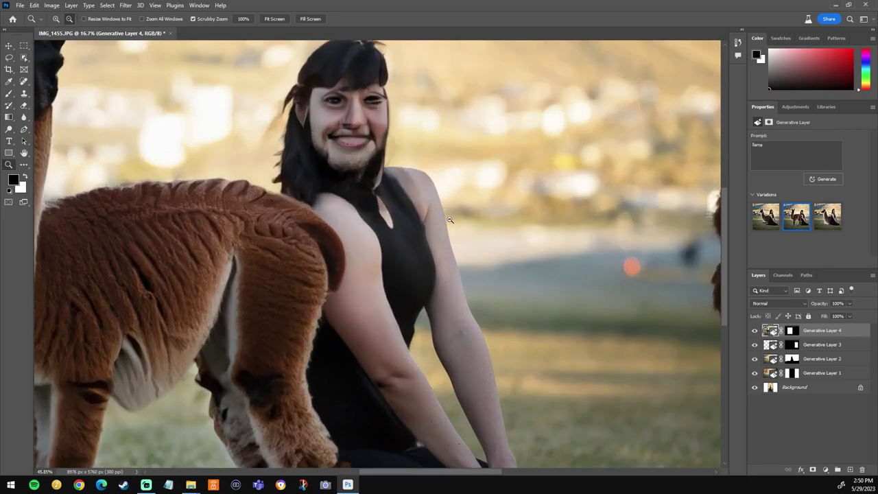
pyautogui.scroll(-3, 449, 220)
pyautogui.scroll(2, 409, 173)
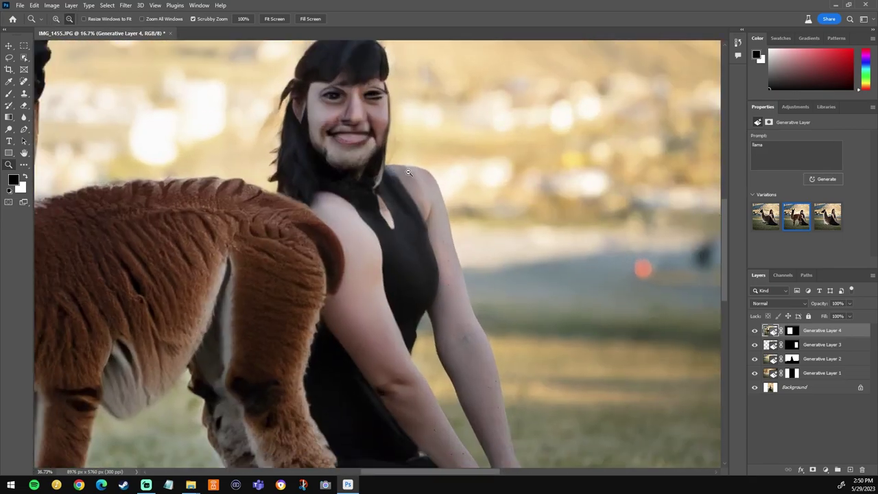
pyautogui.moveTo(408, 173); pyautogui.dragTo(432, 182)
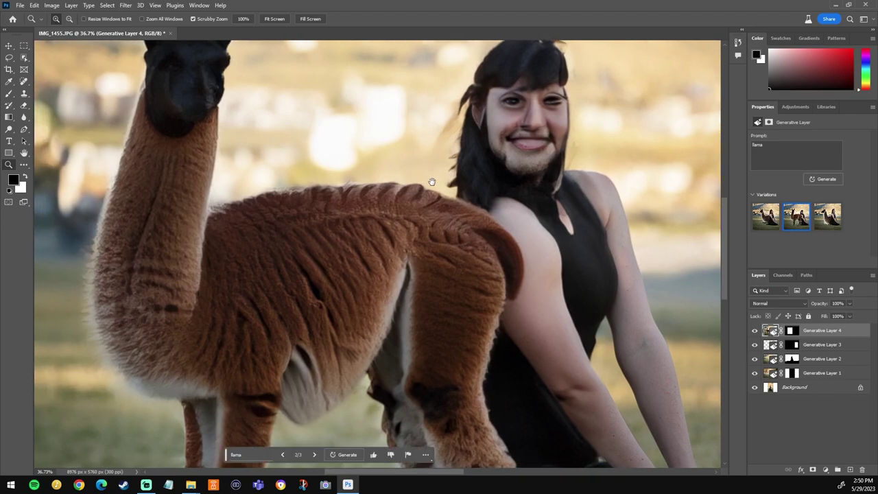
pyautogui.moveTo(300, 162); pyautogui.dragTo(320, 231)
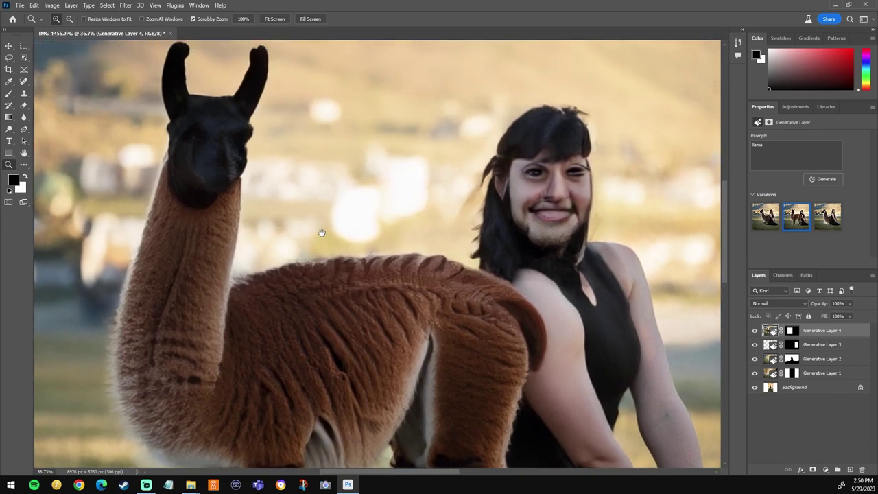
pyautogui.moveTo(278, 210); pyautogui.dragTo(428, 276)
pyautogui.scroll(3, 427, 277)
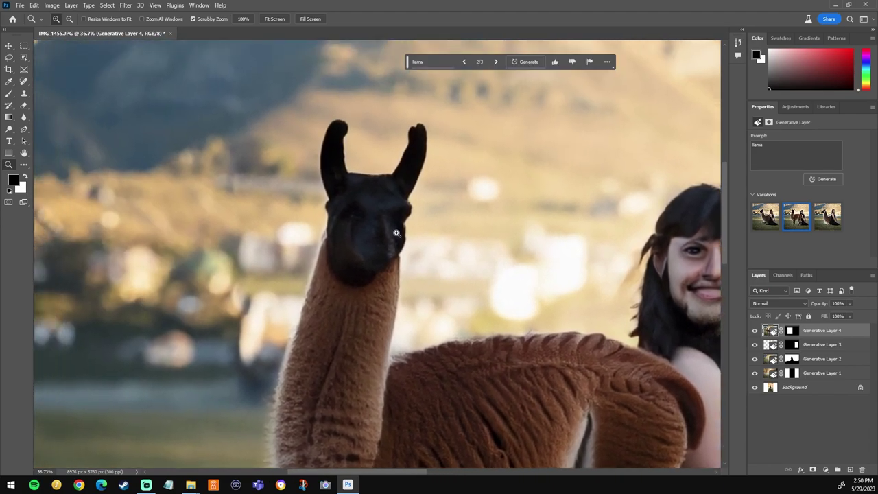
pyautogui.scroll(-3, 496, 264)
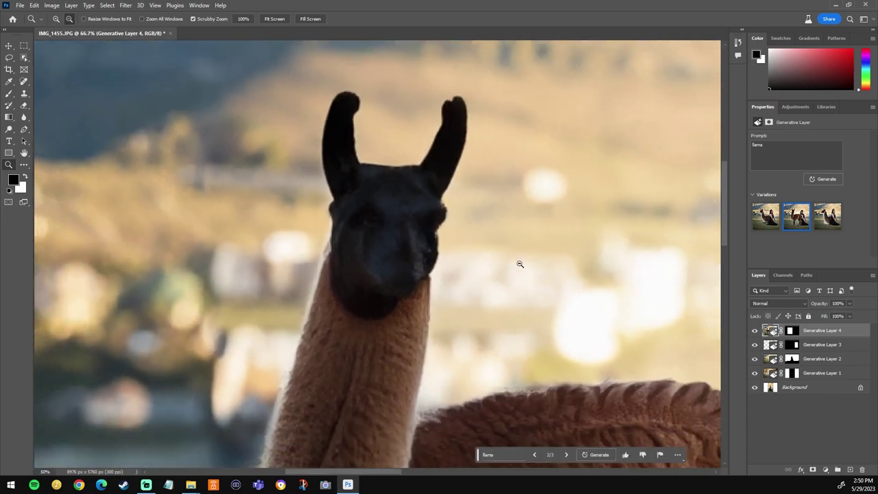
pyautogui.scroll(-4, 538, 255)
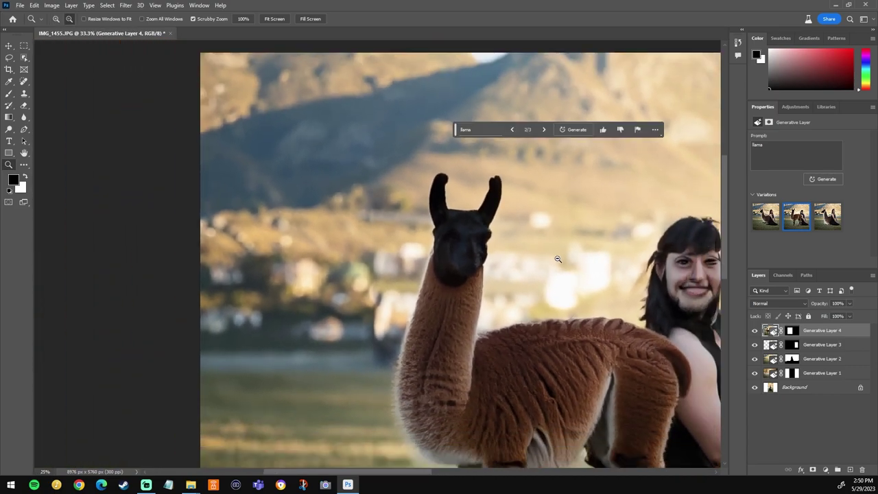
pyautogui.scroll(-4, 463, 234)
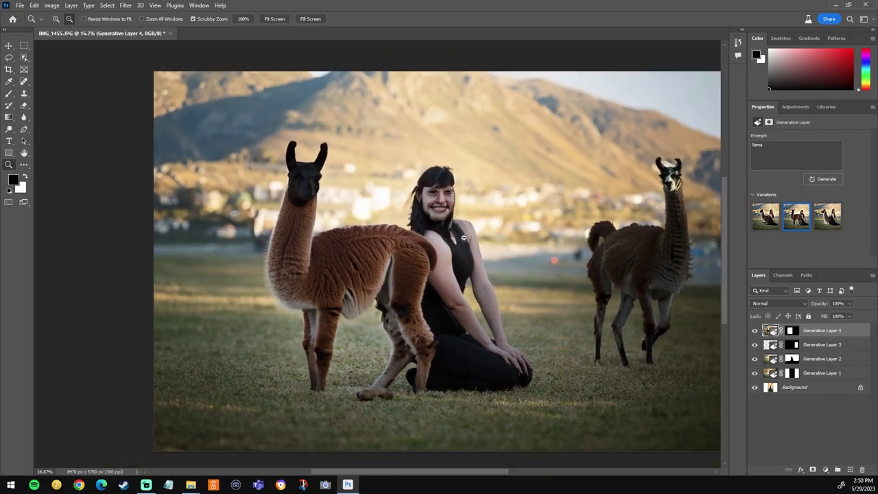
pyautogui.scroll(5, 409, 225)
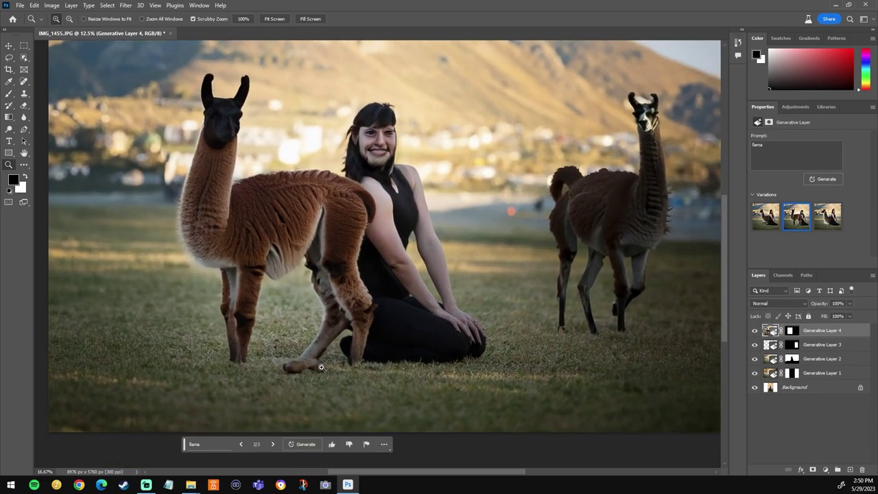
pyautogui.scroll(-2, 340, 352)
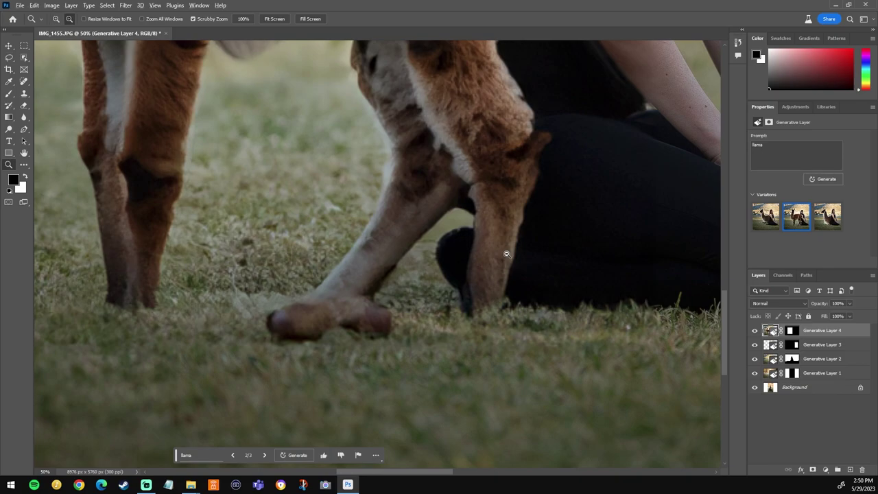
# Step: Inspect the llamas up close, then hide Generative Layer 4 and revert to the 'mountains' state
pyautogui.click(505, 255)
pyautogui.keyDown('alt'); pyautogui.click(506, 255); pyautogui.keyUp('alt')
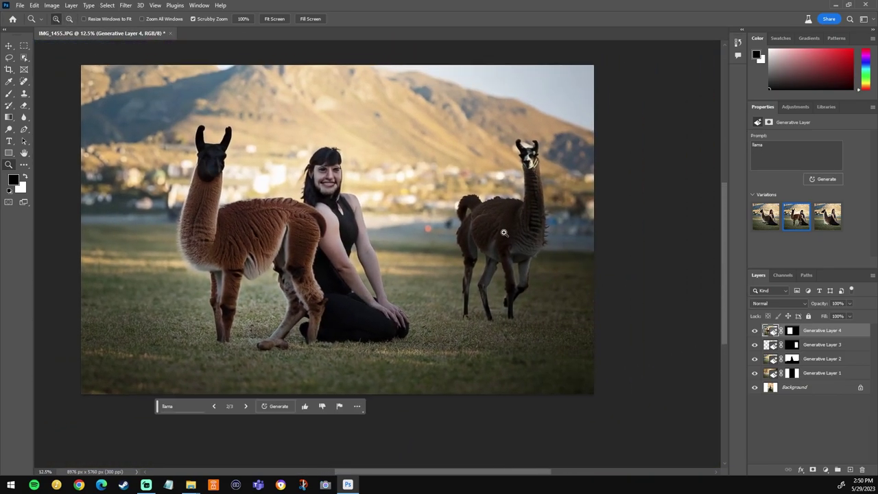
pyautogui.moveTo(504, 233); pyautogui.dragTo(542, 242)
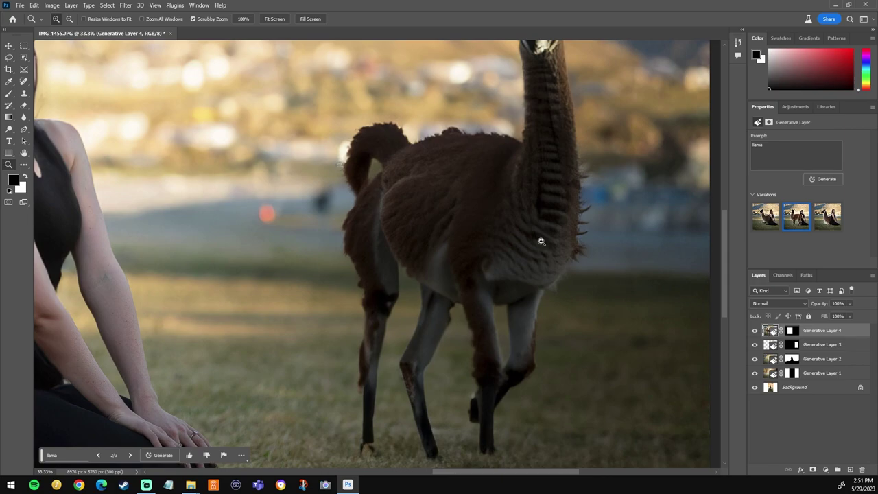
pyautogui.keyDown('alt'); pyautogui.click(321, 259); pyautogui.keyUp('alt')
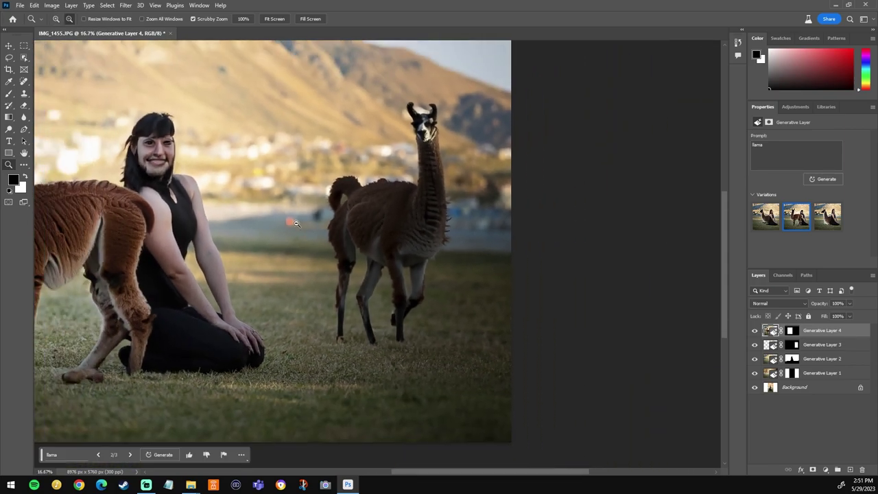
pyautogui.keyDown('alt'); pyautogui.click(296, 224); pyautogui.keyUp('alt')
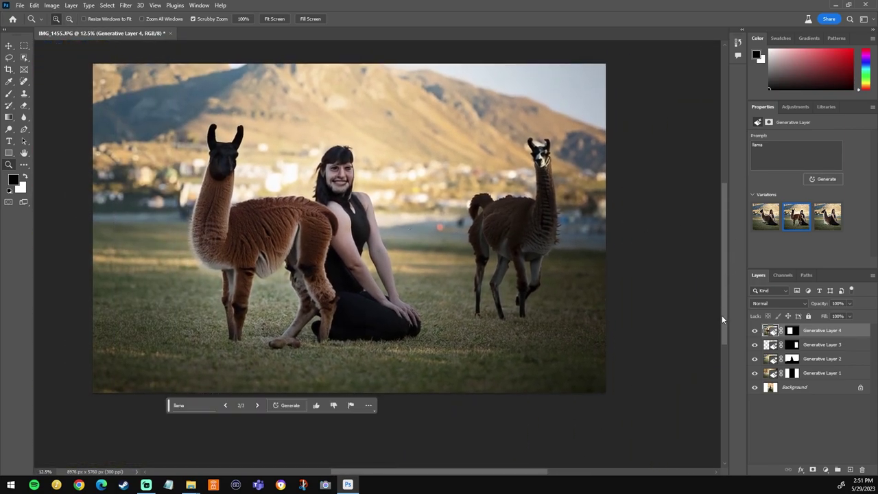
pyautogui.click(755, 331)
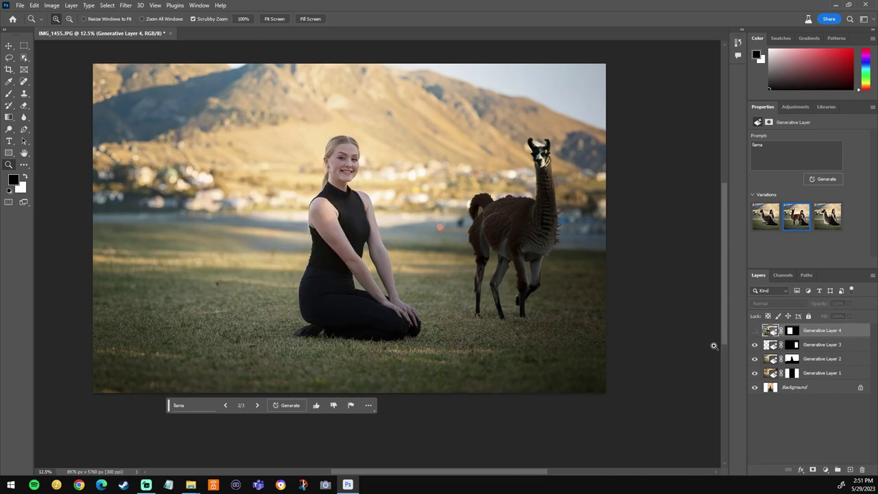
pyautogui.click(806, 151)
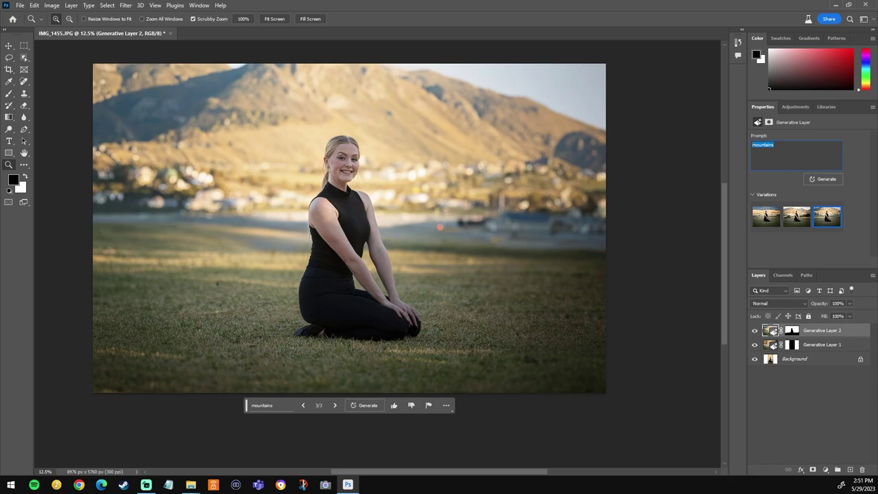
# Step: Generate a 'Parking lot' background, preview other variations, and keep the first one
pyautogui.write('Parking lot')
pyautogui.click(837, 183)
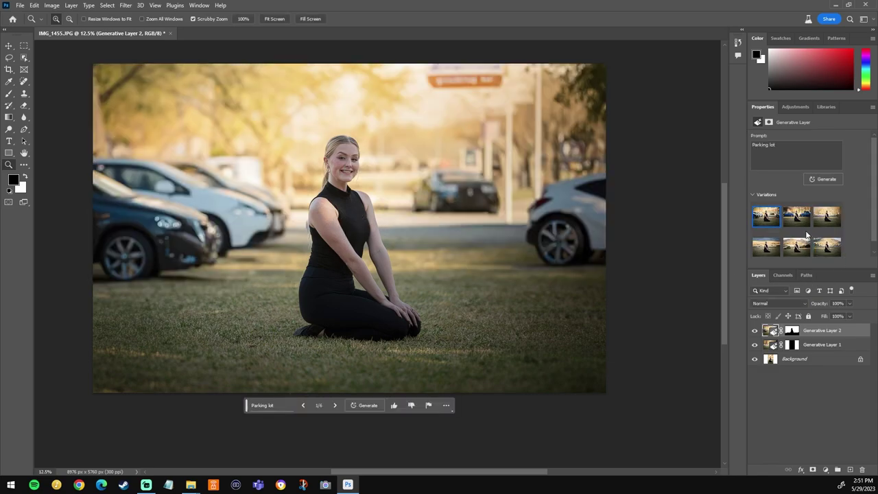
pyautogui.click(798, 217)
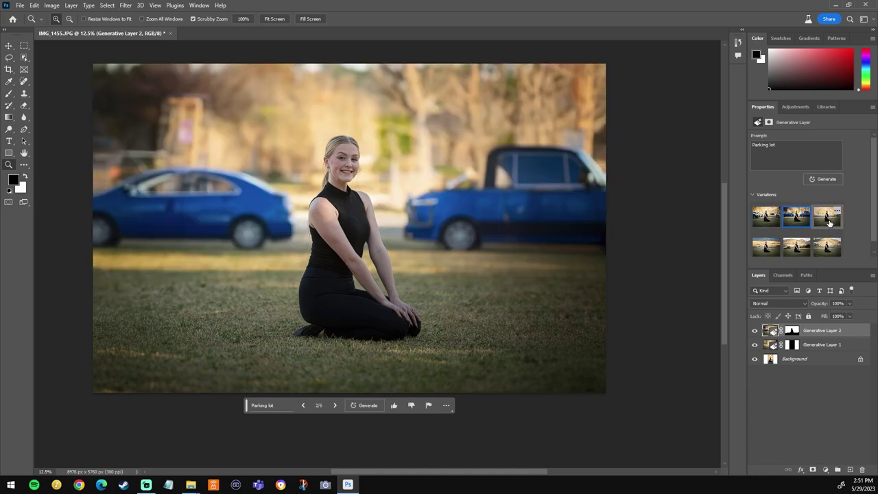
pyautogui.click(828, 217)
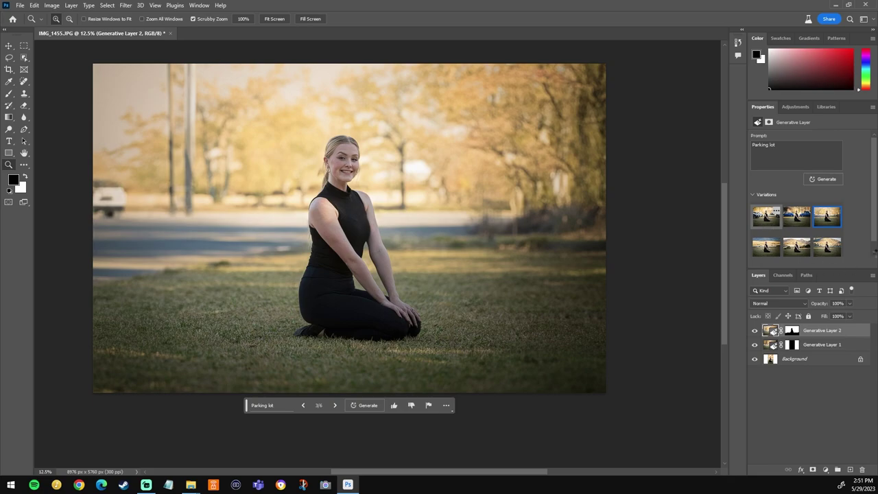
pyautogui.click(766, 217)
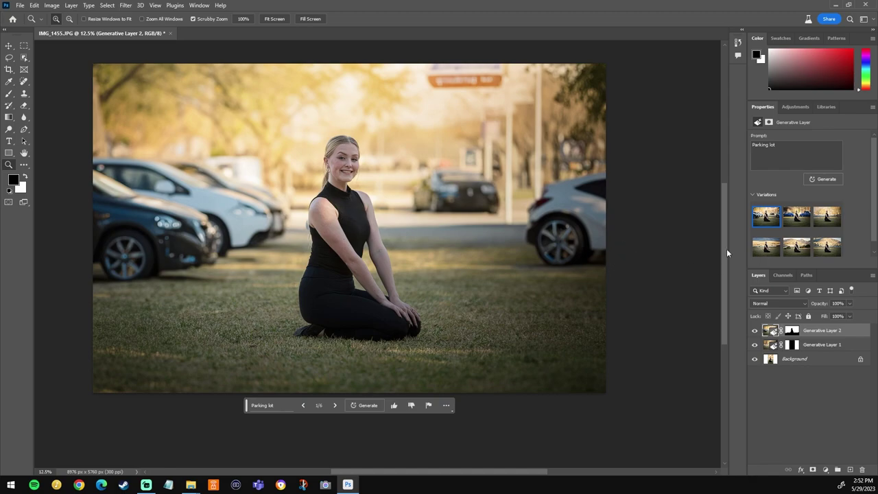
# Step: Regenerate the background as 'theme park', then change the prompt to 'bamboo'
pyautogui.tripleClick(766, 147)
pyautogui.press('BackSpace')
pyautogui.click(824, 180)
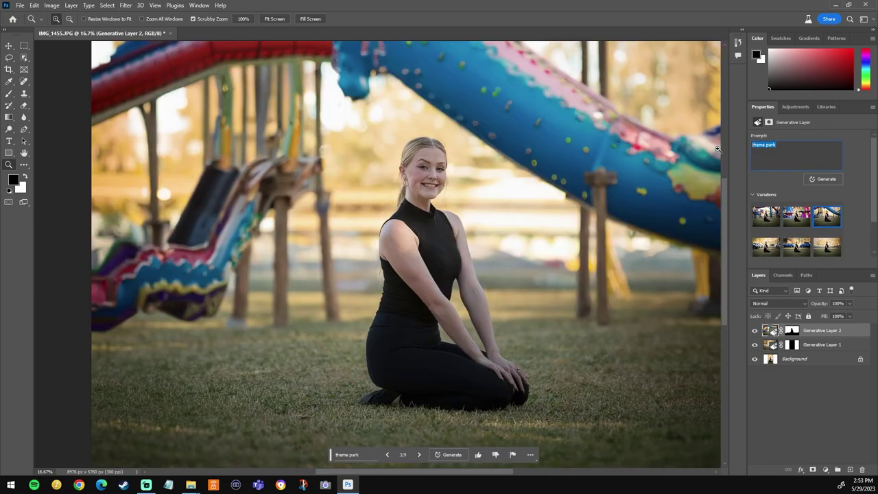
pyautogui.write('ba')
pyautogui.press('Return')
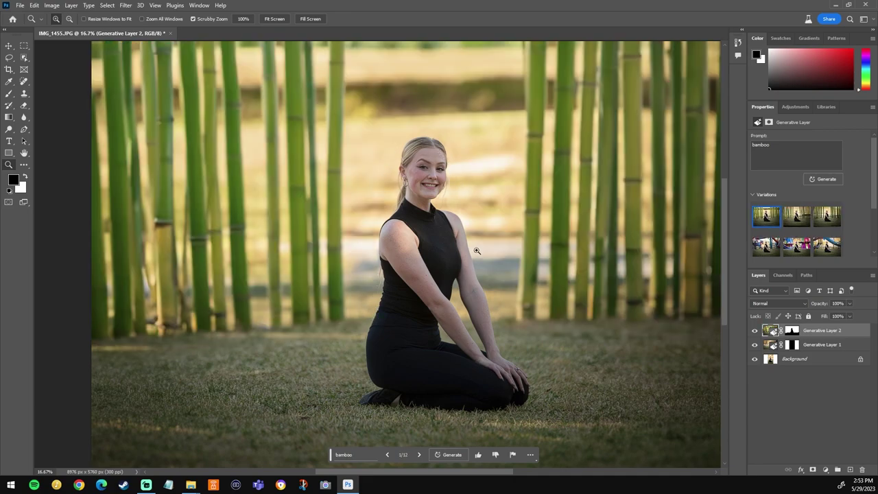
# Step: Zoom out and switch the bamboo background to its third variation
pyautogui.keyDown('alt'); pyautogui.click(439, 190); pyautogui.keyUp('alt')
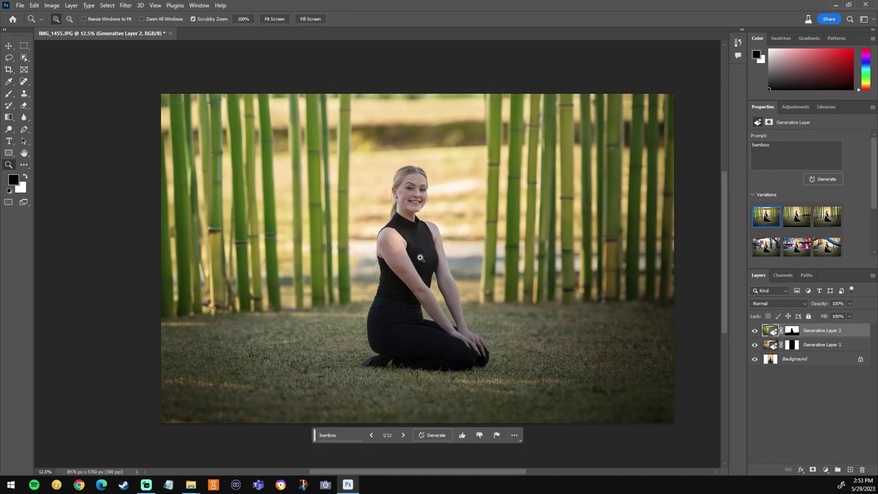
pyautogui.click(791, 224)
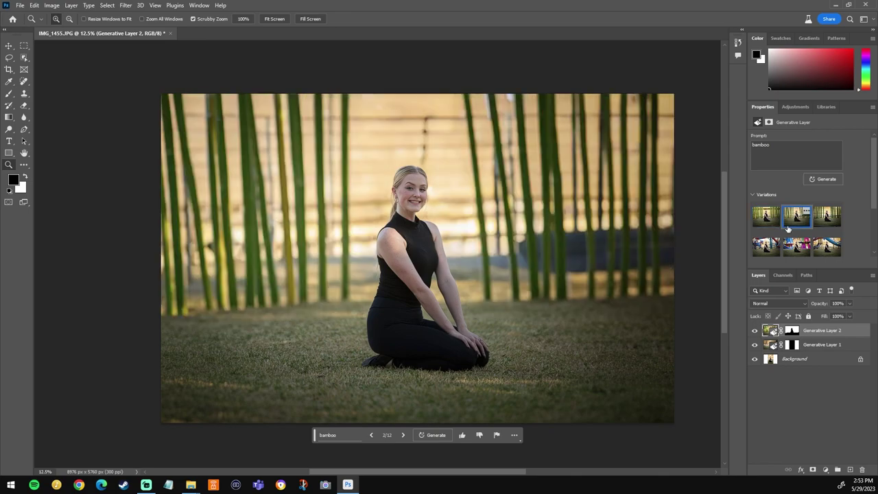
pyautogui.click(827, 217)
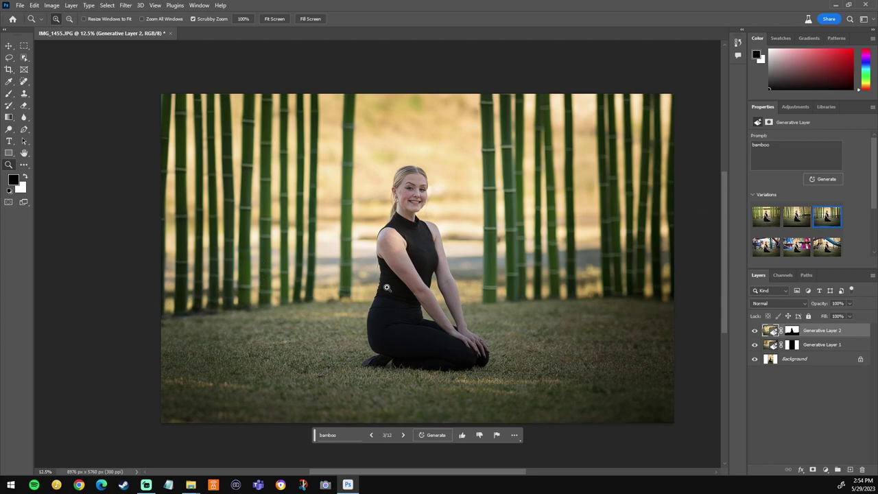
pyautogui.moveTo(381, 250); pyautogui.dragTo(449, 270)
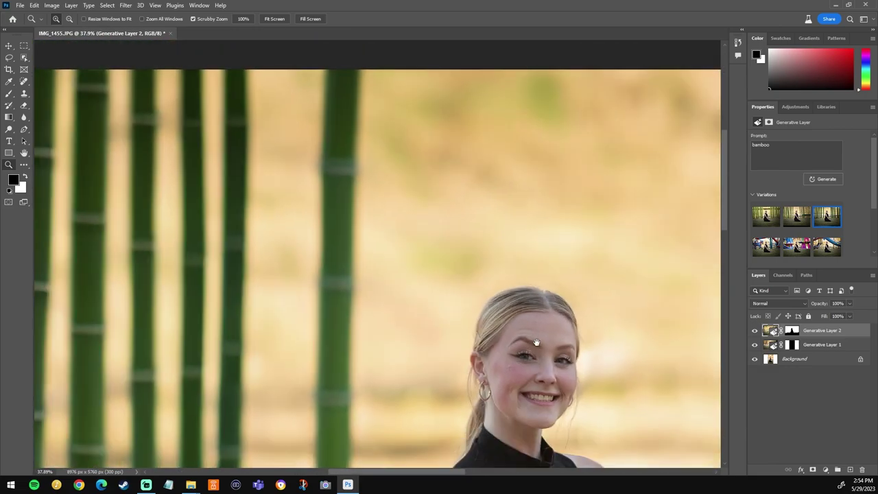
pyautogui.moveTo(503, 294); pyautogui.dragTo(398, 243)
pyautogui.keyDown('ctrl'); pyautogui.click(793, 333); pyautogui.keyUp('ctrl')
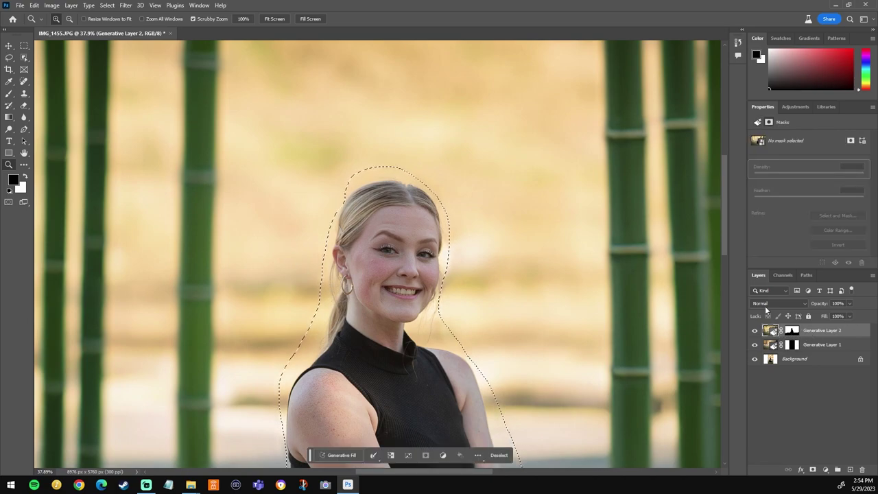
pyautogui.hotkey('ctrl', 'd')
pyautogui.moveTo(512, 260); pyautogui.dragTo(536, 255)
pyautogui.keyDown('alt'); pyautogui.click(402, 242); pyautogui.keyUp('alt')
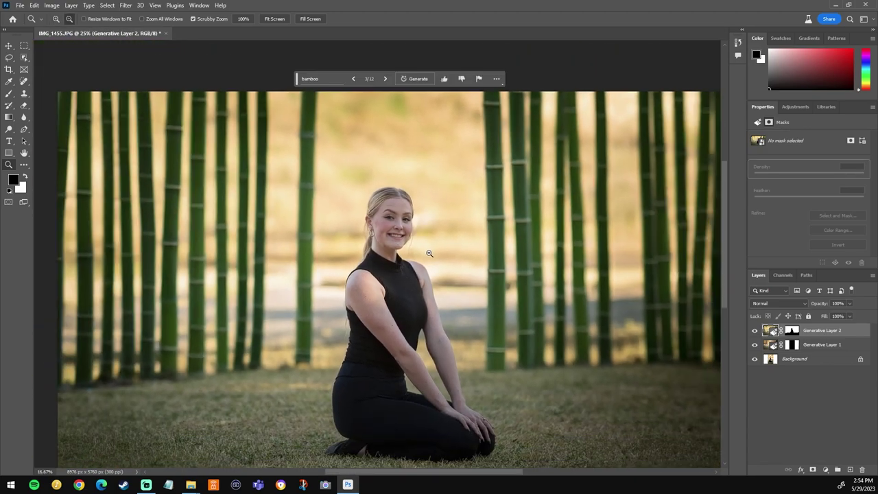
pyautogui.keyDown('alt'); pyautogui.click(401, 195); pyautogui.keyUp('alt')
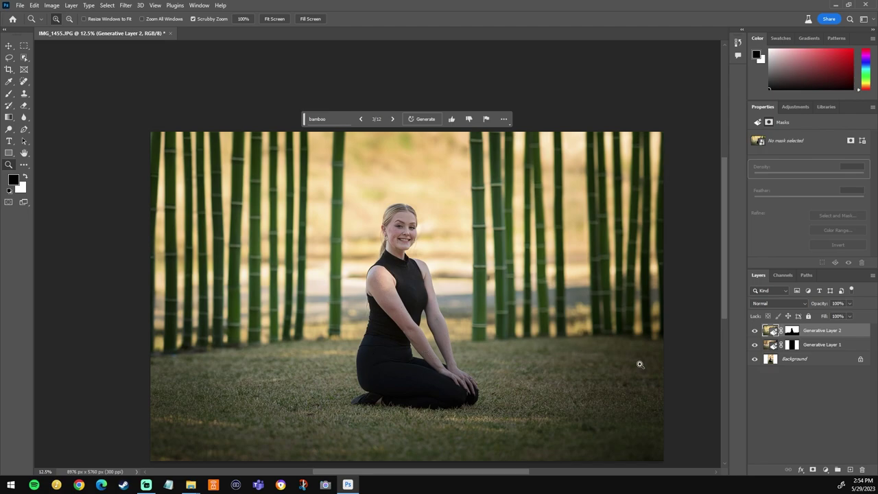
pyautogui.click(841, 337)
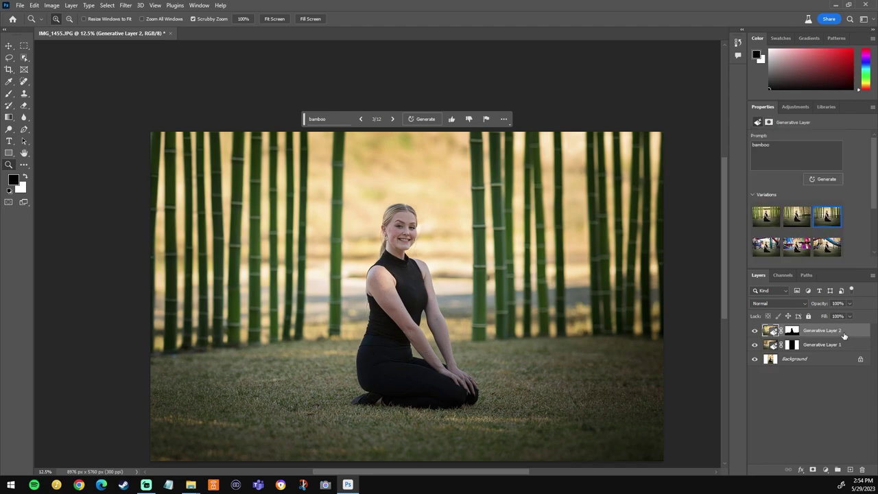
pyautogui.click(775, 150)
# Step: Regenerate the background with the prompt 'dogs' and choose its third variation
pyautogui.press('BackSpace')
pyautogui.write('dogs')
pyautogui.click(833, 180)
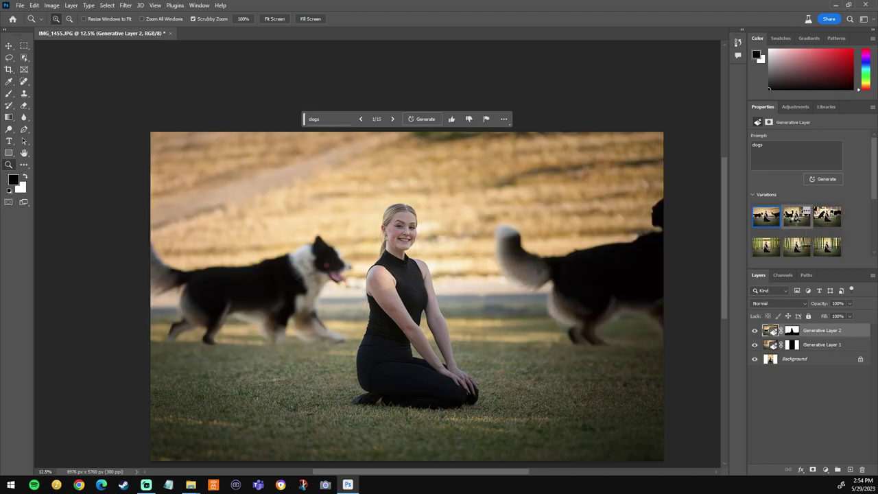
pyautogui.click(803, 222)
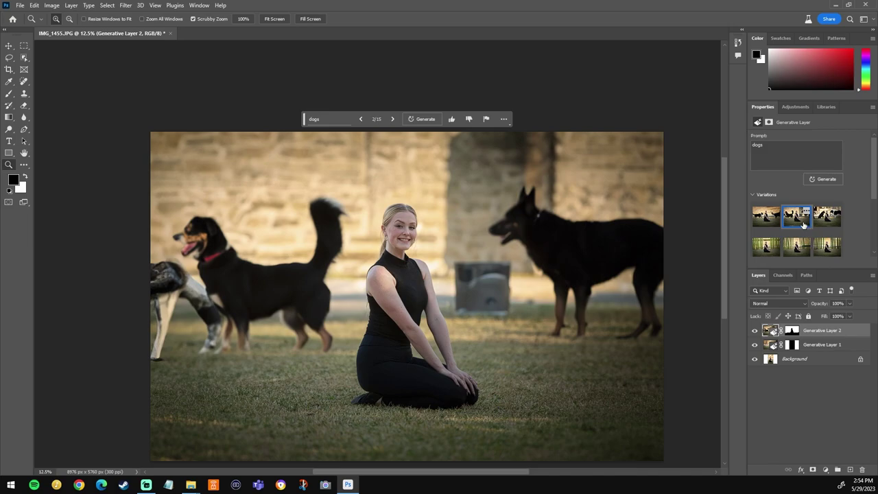
pyautogui.click(818, 221)
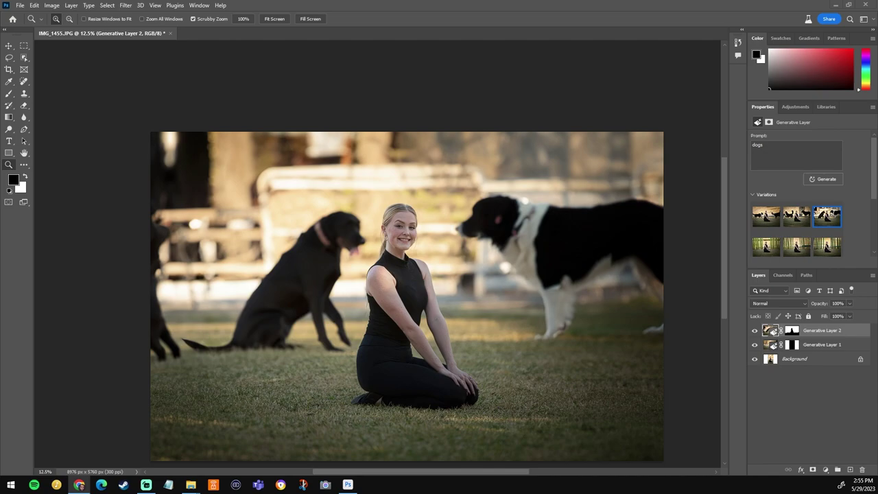
pyautogui.click(21, 5)
# Step: Create a new clipboard-sized document and paste the dancer photo into it
pyautogui.click(220, 35)
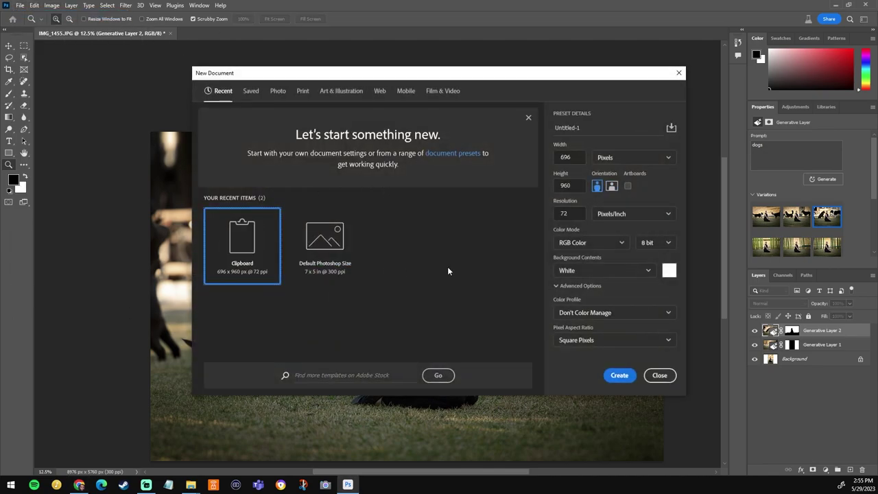
pyautogui.click(617, 375)
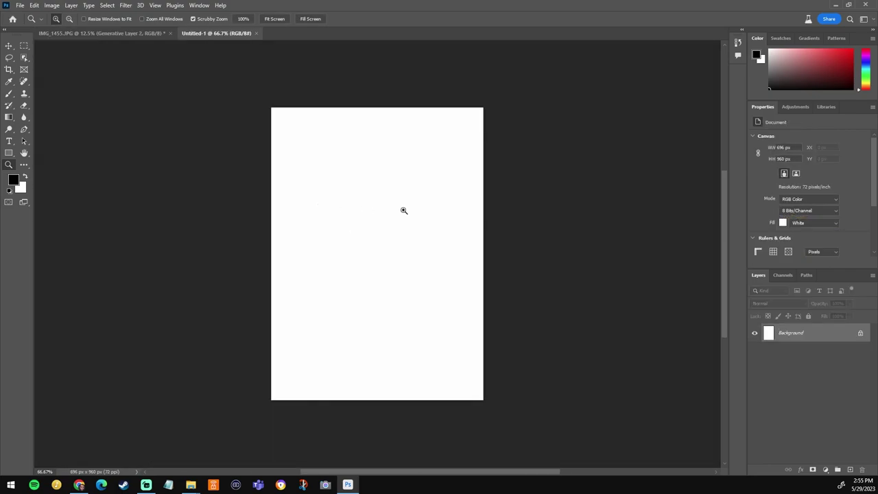
pyautogui.hotkey('ctrl', 'v')
pyautogui.scroll(2, 396, 224)
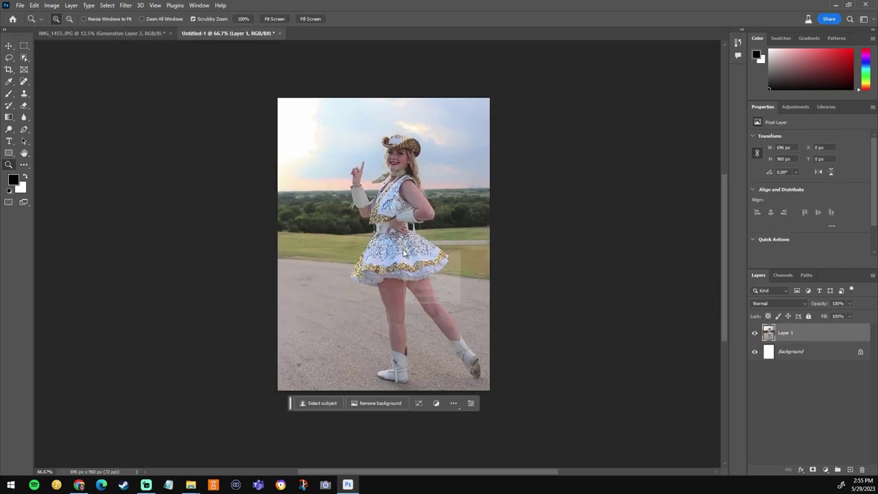
pyautogui.scroll(2, 385, 259)
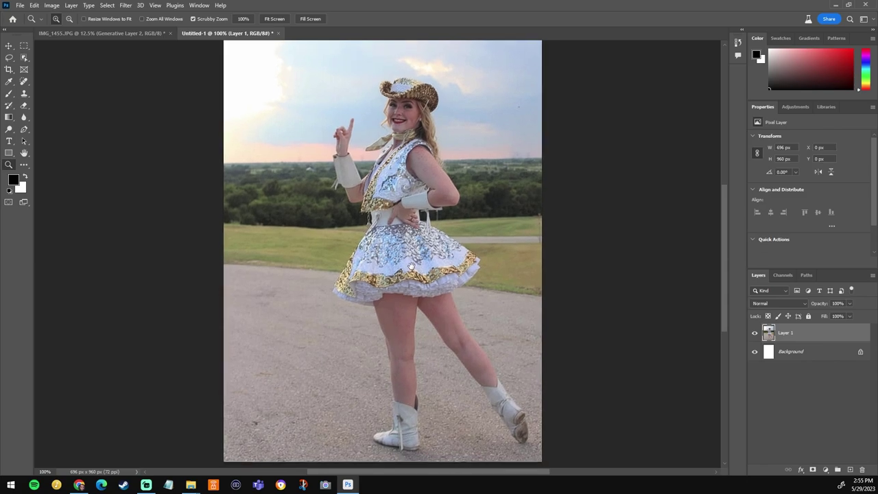
pyautogui.scroll(-2, 206, 172)
# Step: Generative-expand the canvas to 1872×960 with road and fields, keeping the third variation
pyautogui.press('c')
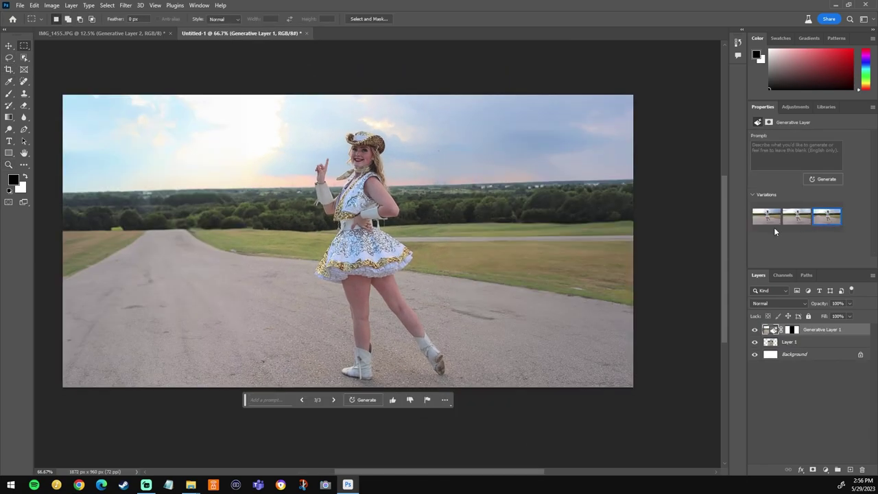
pyautogui.click(774, 225)
pyautogui.click(797, 217)
pyautogui.click(827, 217)
pyautogui.press('z')
pyautogui.click(9, 59)
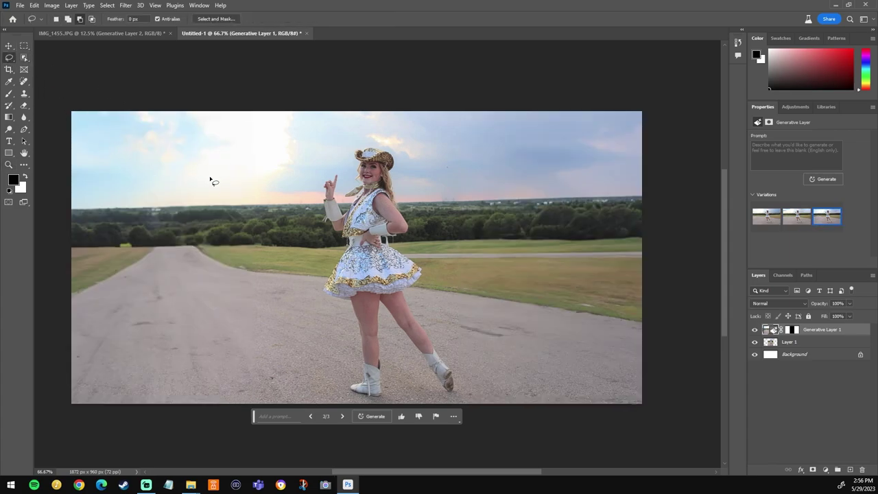
# Step: Lasso the sky along the horizon and around the dancer's raised arm and hair
pyautogui.moveTo(70, 211)
pyautogui.mouseDown()
pyautogui.moveTo(355, 172)
pyautogui.moveTo(357, 151)
pyautogui.moveTo(388, 150)
pyautogui.mouseUp()
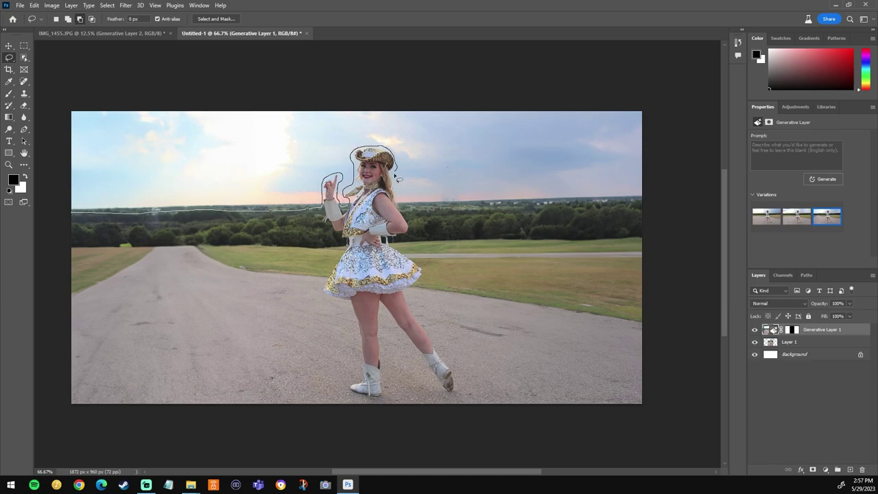
pyautogui.moveTo(398, 179)
pyautogui.mouseDown()
pyautogui.moveTo(508, 210)
pyautogui.moveTo(645, 200)
pyautogui.moveTo(676, 119)
pyautogui.moveTo(661, 96)
pyautogui.moveTo(586, 70)
pyautogui.moveTo(226, 58)
pyautogui.moveTo(108, 69)
pyautogui.moveTo(59, 79)
pyautogui.moveTo(48, 121)
pyautogui.moveTo(71, 217)
pyautogui.mouseUp()
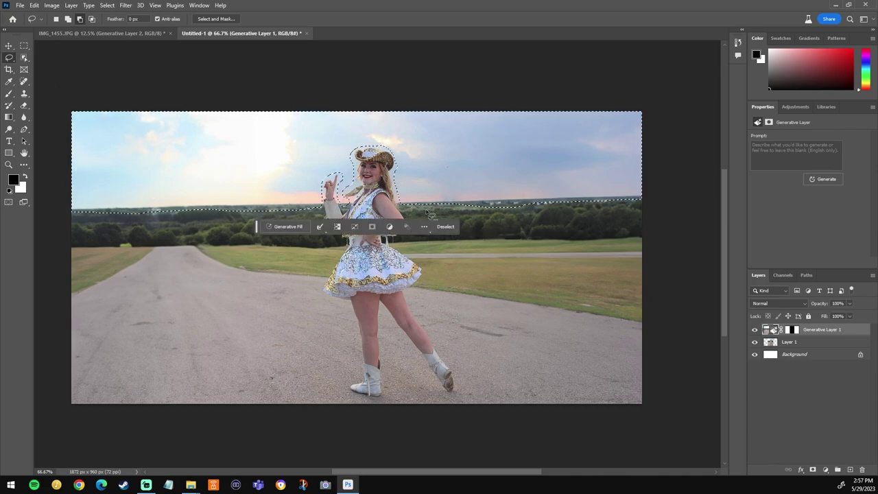
pyautogui.moveTo(258, 228); pyautogui.dragTo(319, 352)
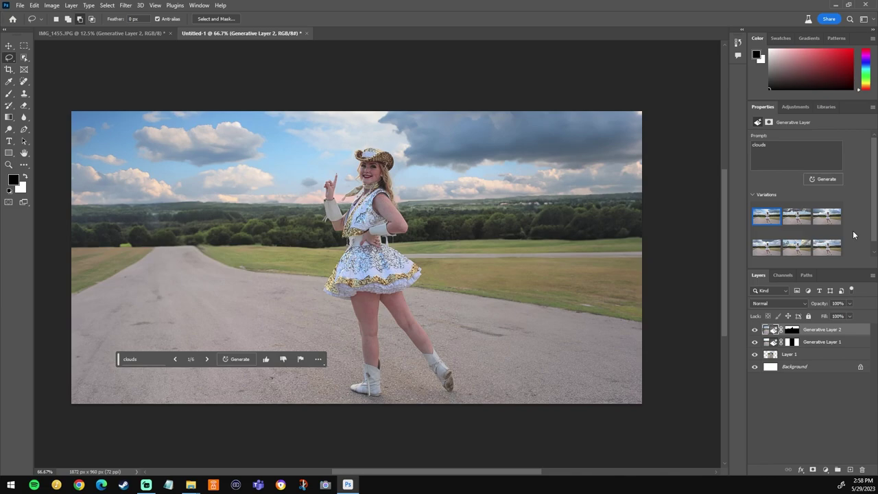
# Step: Preview the second clouds variation and zoom in on the sky around the baton
pyautogui.click(798, 218)
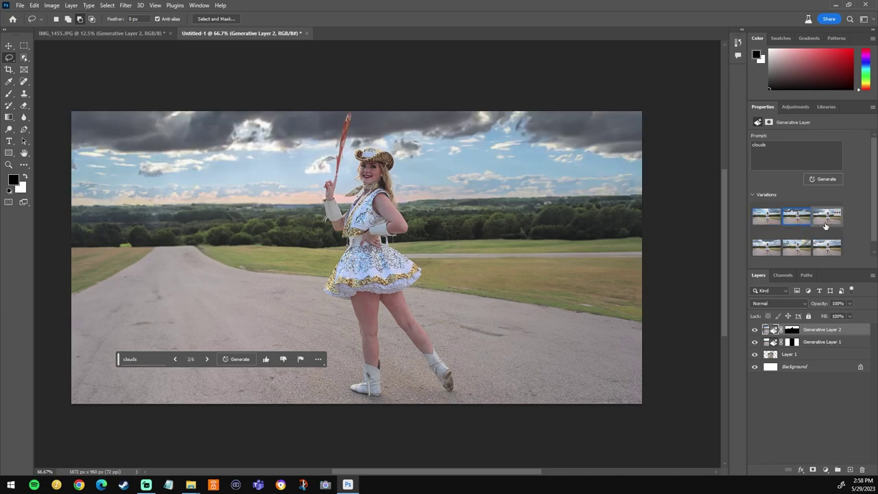
pyautogui.press('z')
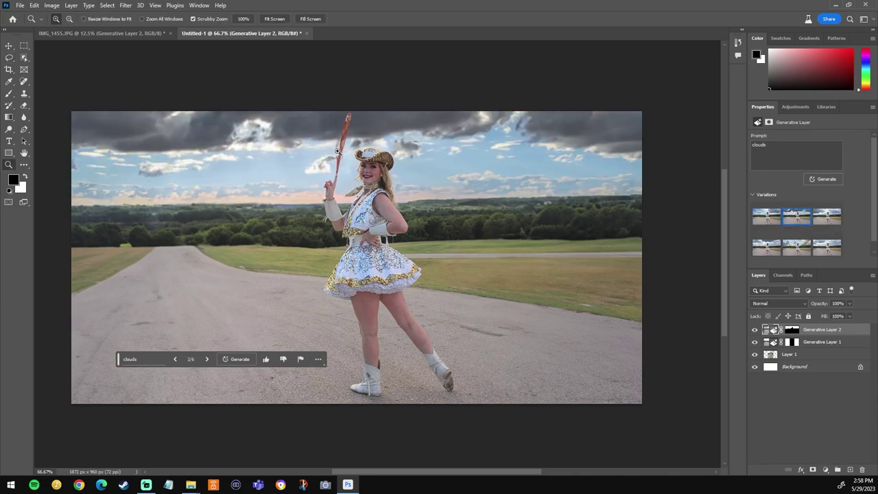
pyautogui.click(345, 155)
pyautogui.click(345, 155)
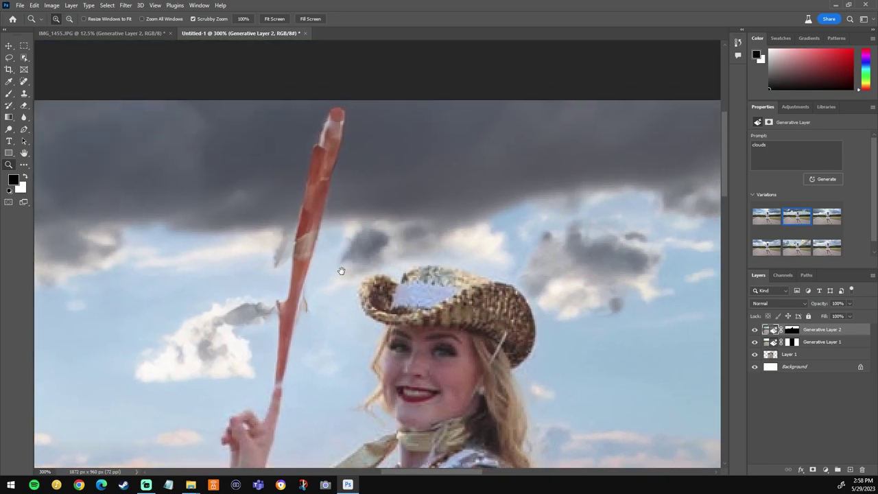
pyautogui.keyDown('alt'); pyautogui.click(406, 186); pyautogui.keyUp('alt')
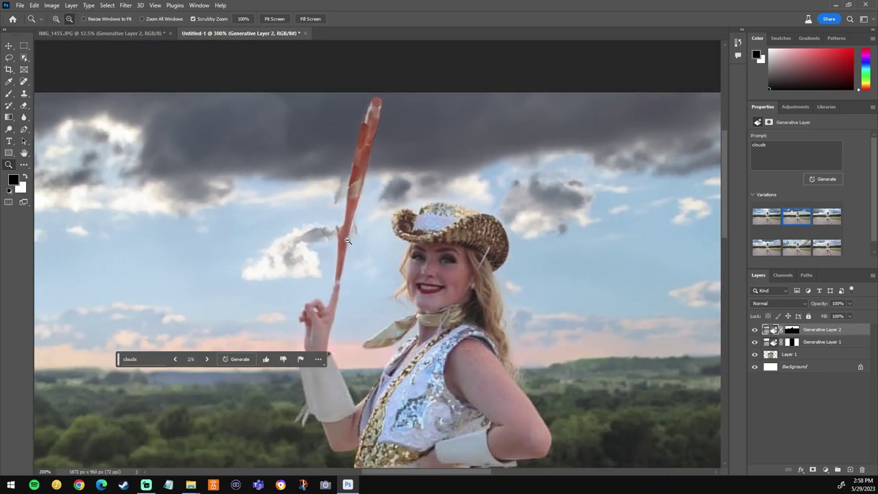
pyautogui.keyDown('alt'); pyautogui.click(348, 241); pyautogui.keyUp('alt')
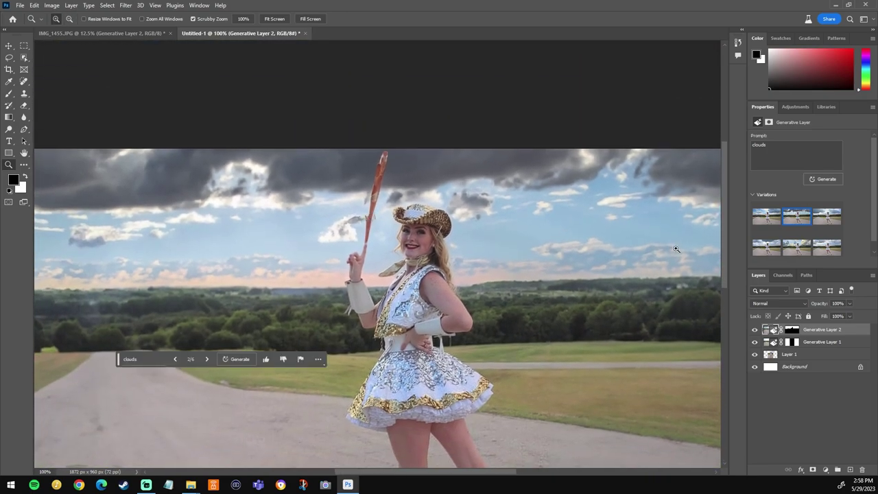
# Step: Compare all three clouds variations, keep the second, and zoom in on the baton sky
pyautogui.click(827, 217)
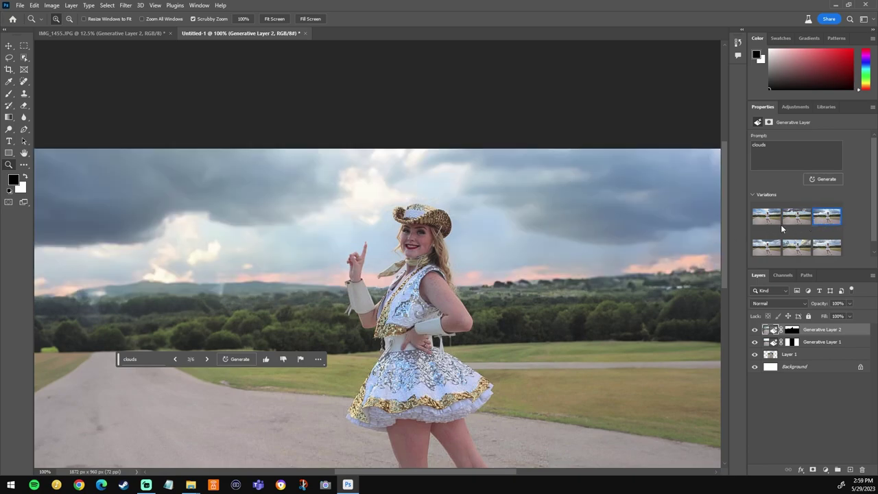
pyautogui.click(763, 218)
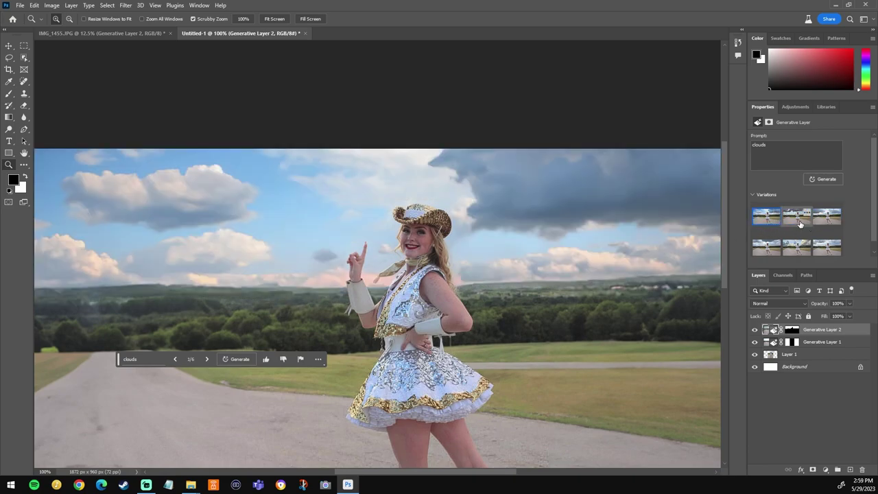
pyautogui.click(796, 218)
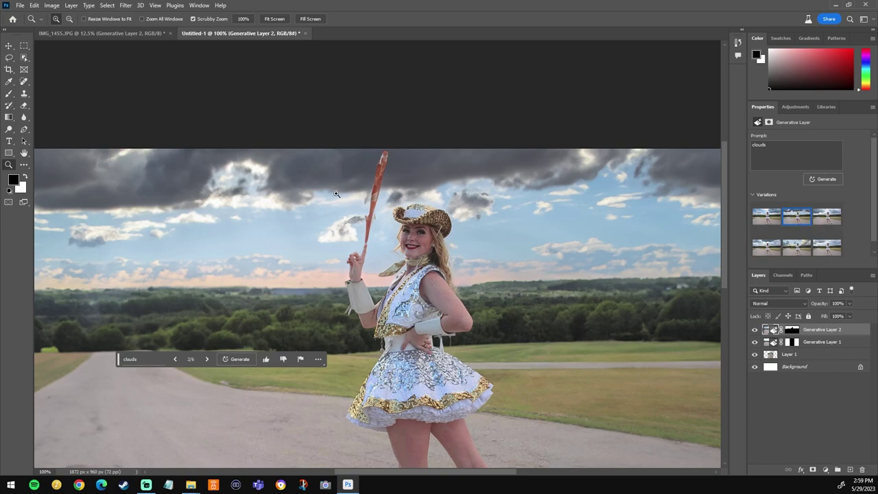
pyautogui.click(367, 199)
pyautogui.click(376, 203)
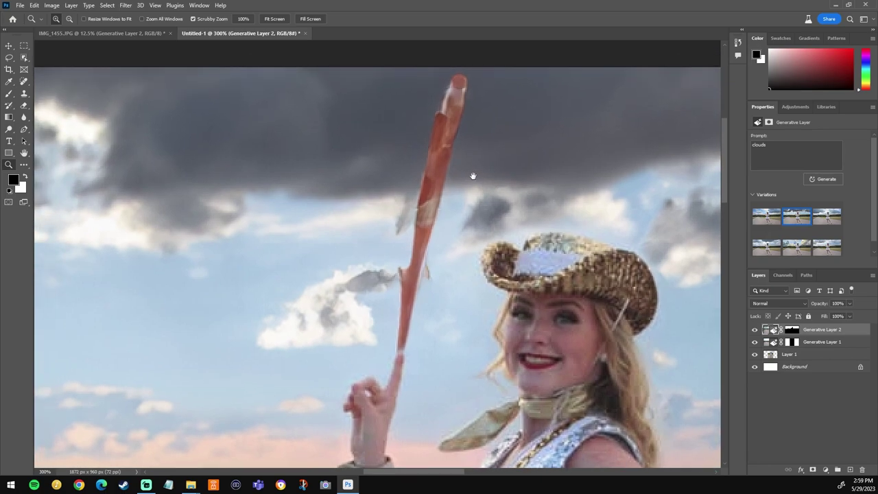
pyautogui.scroll(-4, 460, 206)
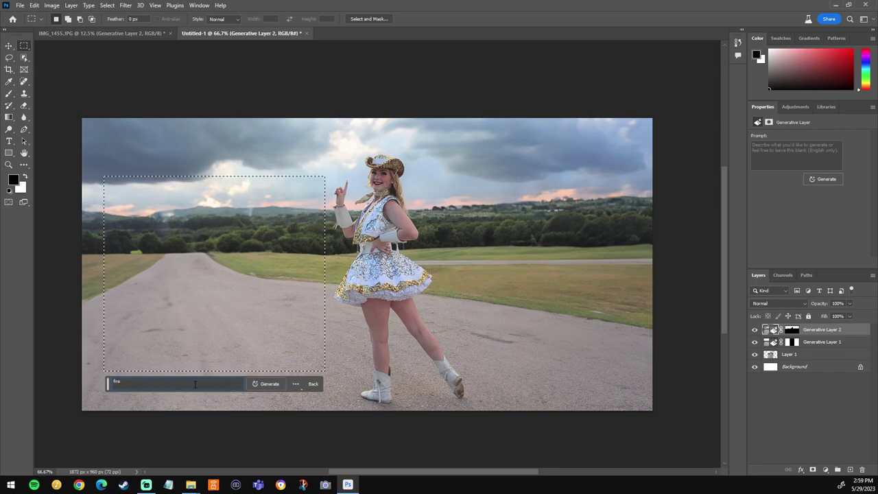
# Step: Generate a 'fire truck' on the left road area and keep the first variation
pyautogui.write('truck')
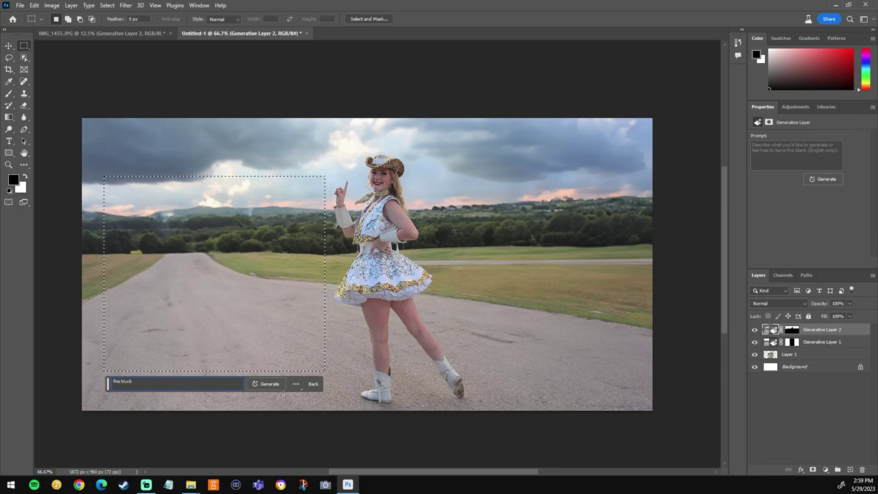
pyautogui.click(264, 383)
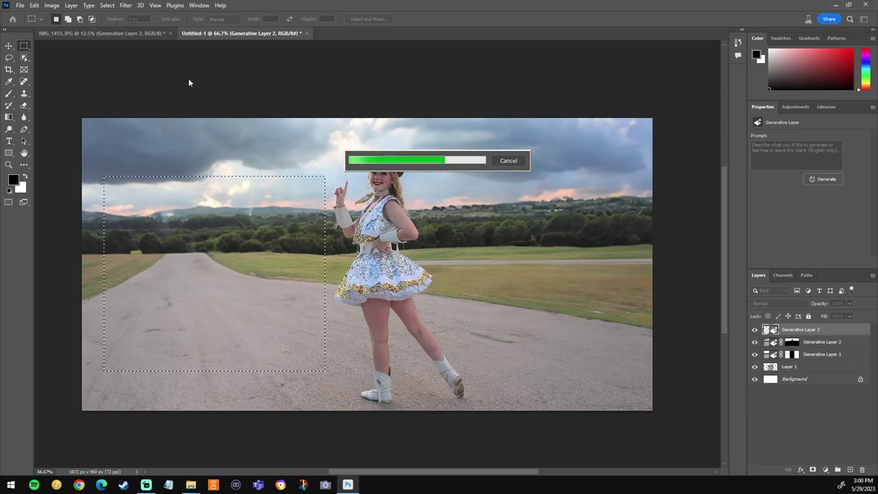
pyautogui.click(828, 221)
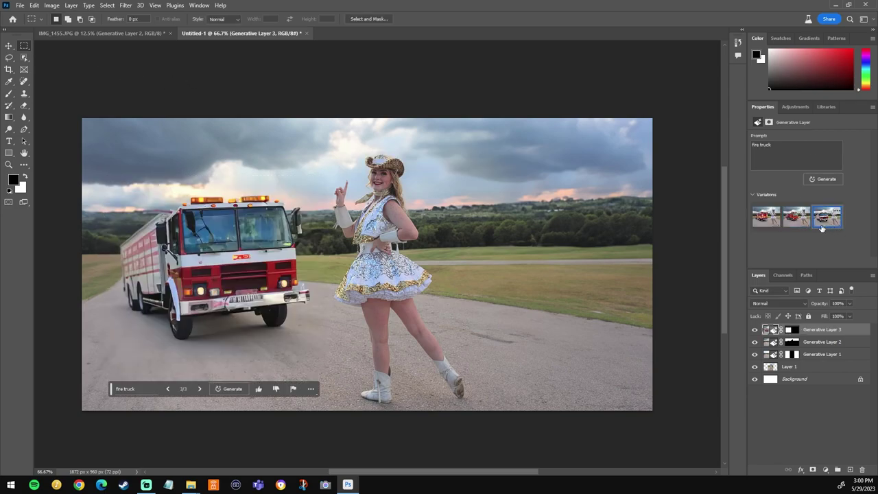
pyautogui.click(797, 222)
pyautogui.click(770, 226)
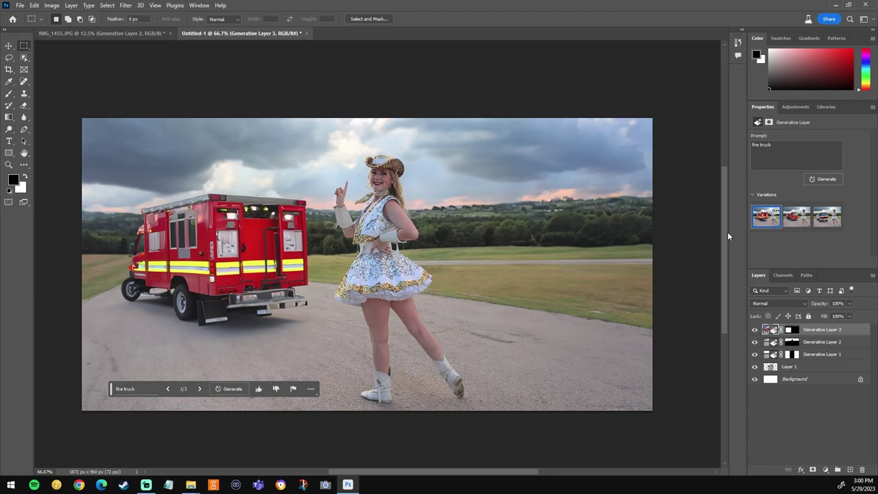
# Step: Zoom in to check the fire truck, then select the field and sky right of the dancer
pyautogui.press('z')
pyautogui.moveTo(138, 274); pyautogui.dragTo(255, 241)
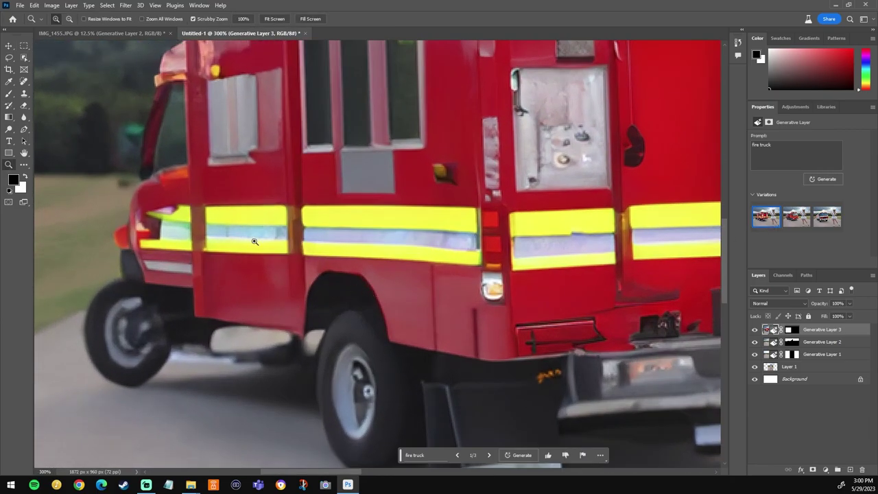
pyautogui.keyDown('alt'); pyautogui.click(209, 285); pyautogui.keyUp('alt')
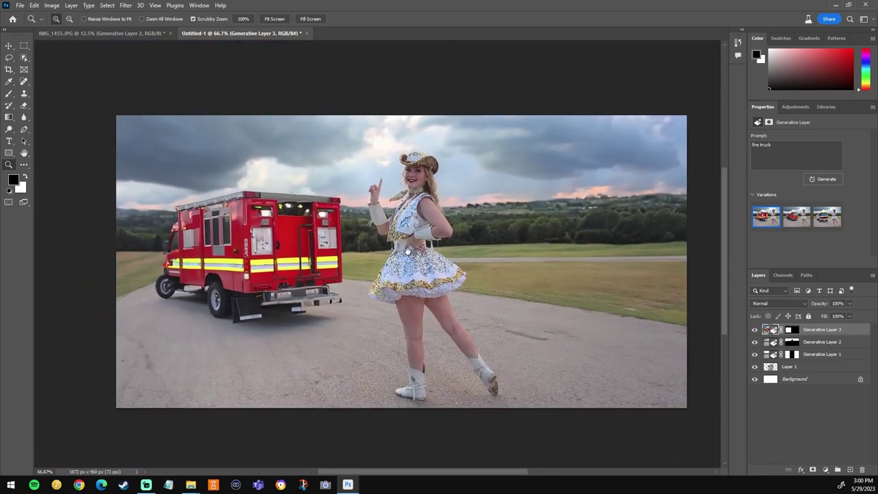
pyautogui.click(25, 46)
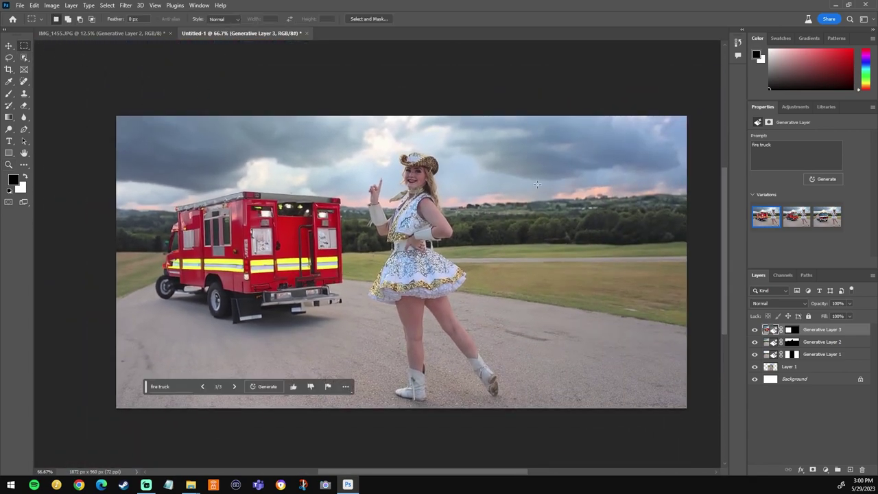
pyautogui.moveTo(492, 131); pyautogui.dragTo(665, 286)
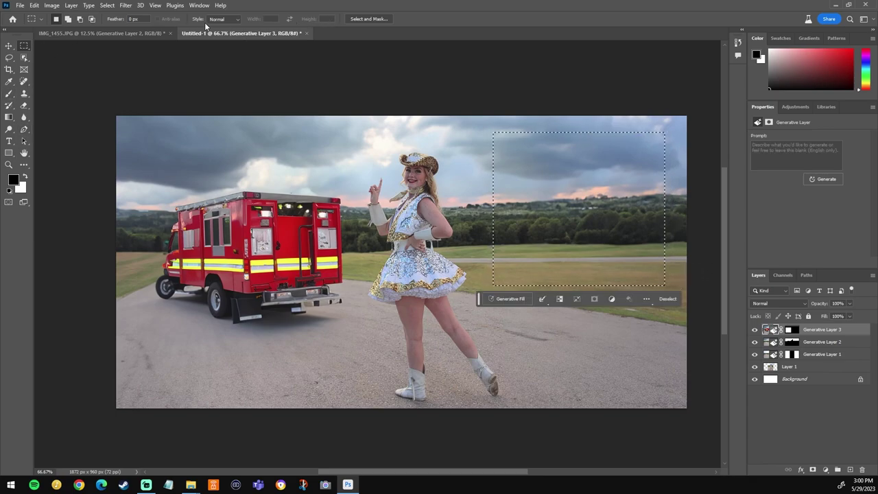
# Step: Generate a 'forrest fire' in the right-side selection, keeping variation 2
pyautogui.click(509, 298)
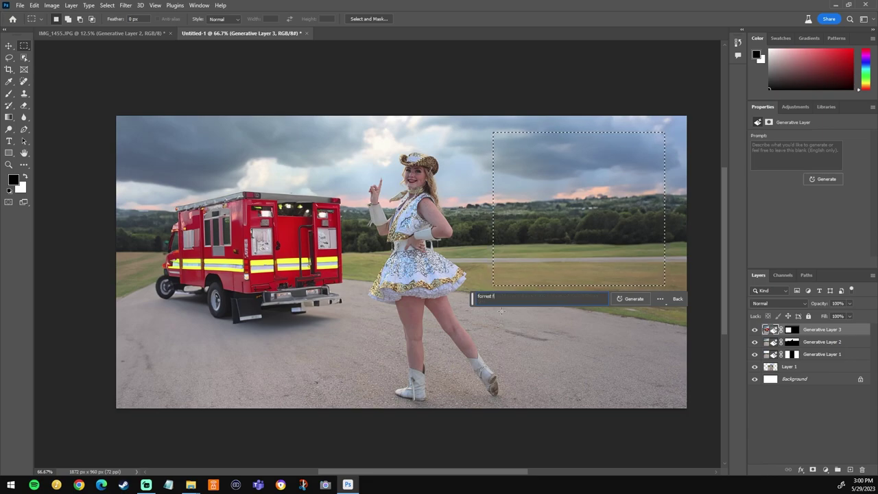
pyautogui.press('Return')
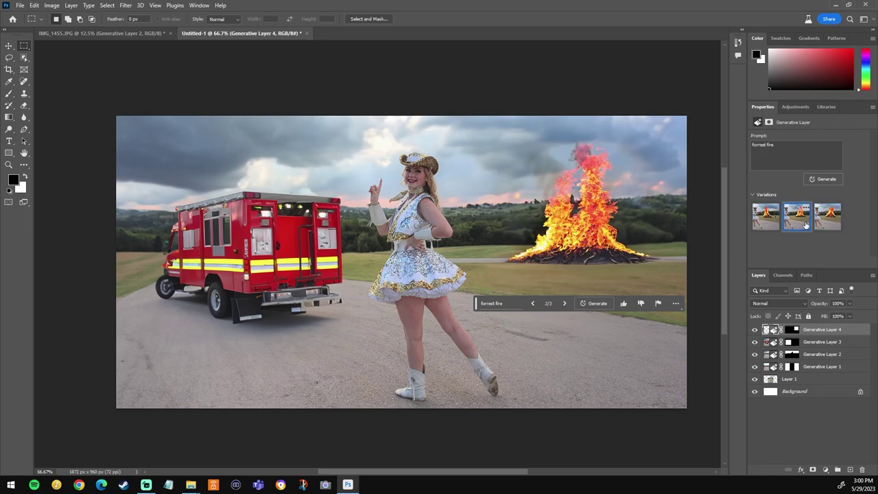
pyautogui.click(9, 46)
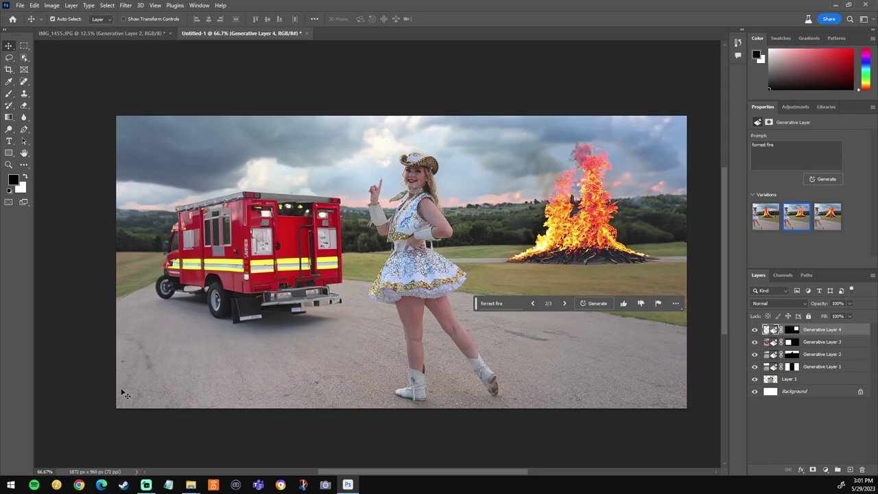
# Step: Zoom in to inspect the blaze, then zoom back out to frame the whole photo
pyautogui.press('z')
pyautogui.click(535, 275)
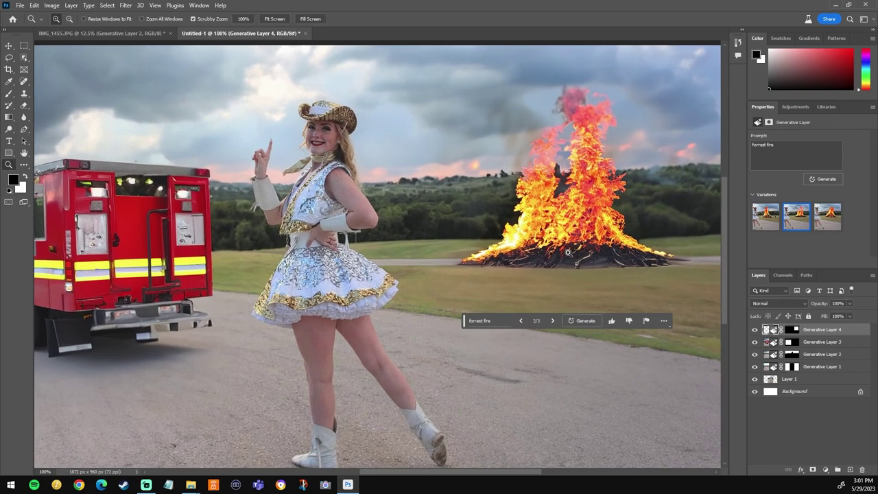
pyautogui.click(426, 295)
pyautogui.moveTo(336, 309); pyautogui.dragTo(392, 333)
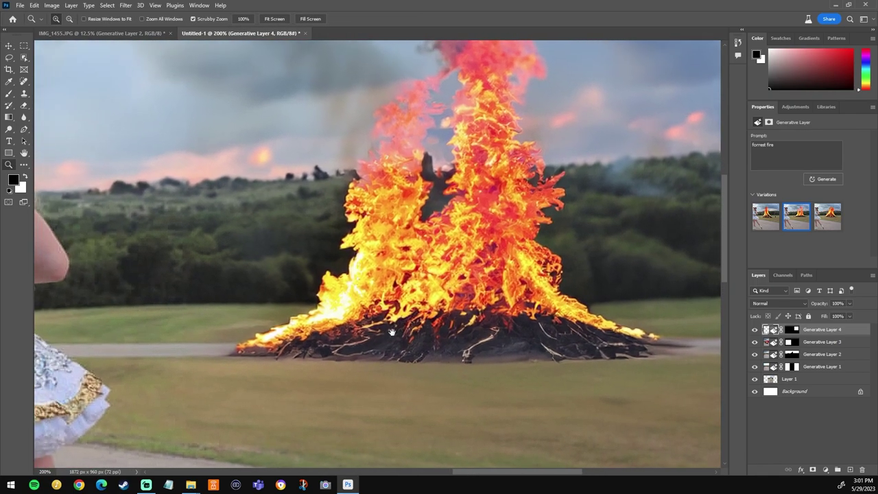
pyautogui.keyDown('alt'); pyautogui.click(332, 287); pyautogui.keyUp('alt')
pyautogui.moveTo(332, 287); pyautogui.dragTo(313, 281)
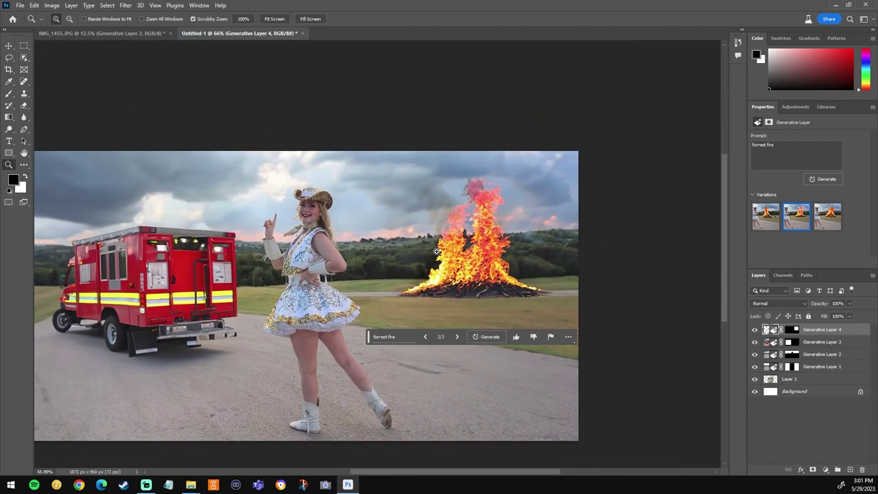
pyautogui.moveTo(436, 251); pyautogui.dragTo(458, 232)
# Step: Draw an elliptical selection on the road near the dancer's boots
pyautogui.click(23, 45)
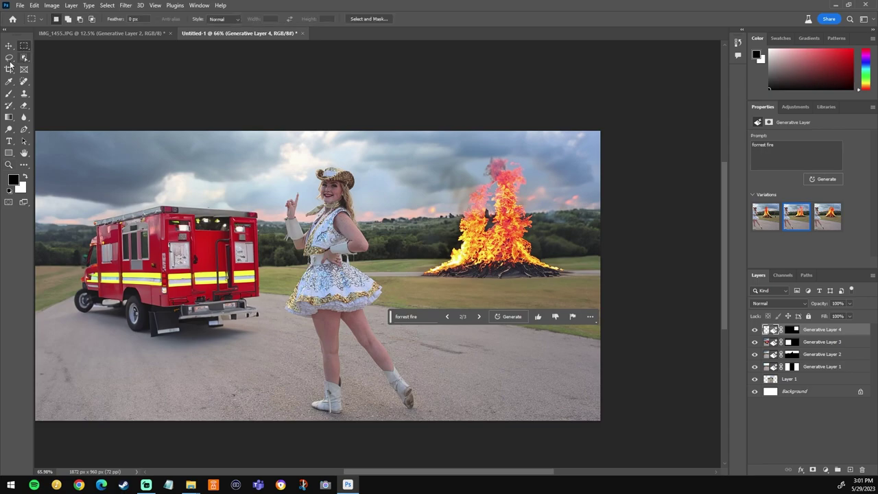
pyautogui.rightClick(24, 45)
pyautogui.click(52, 53)
pyautogui.moveTo(219, 352); pyautogui.dragTo(288, 401)
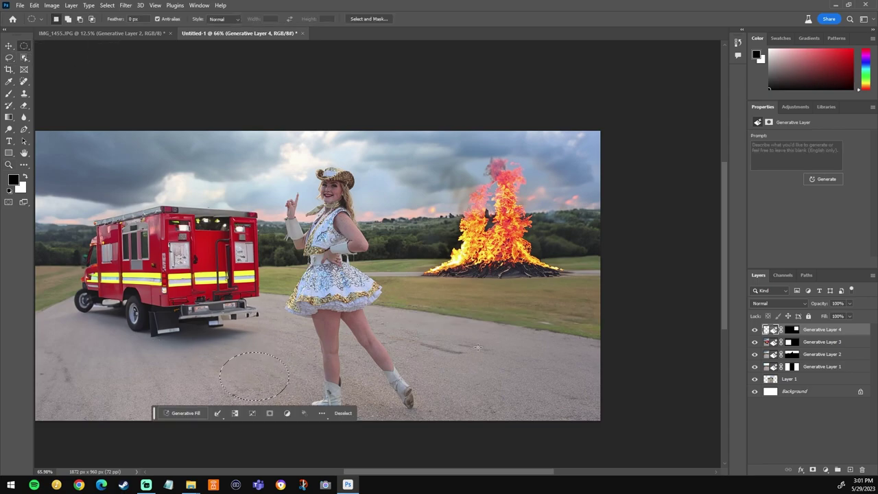
# Step: Generate a 'duck' in the oval, choose the third (mallard) variation, and zoom in to check it
pyautogui.click(195, 416)
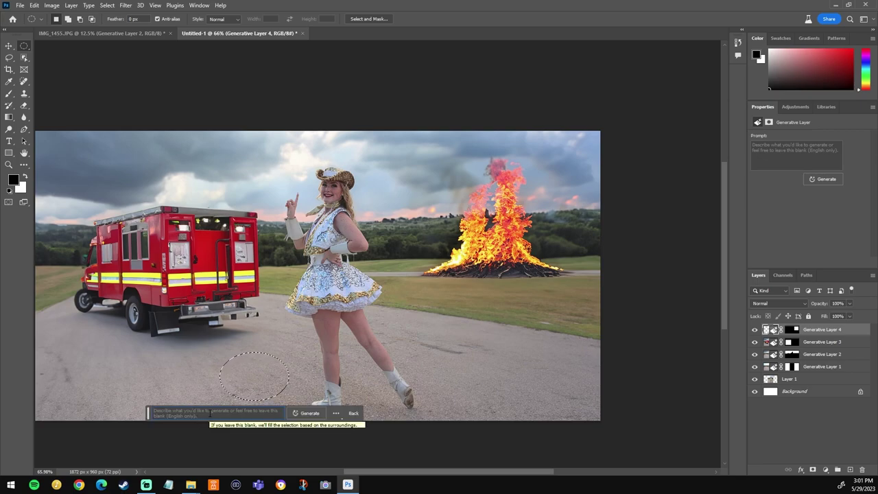
pyautogui.write('duck w')
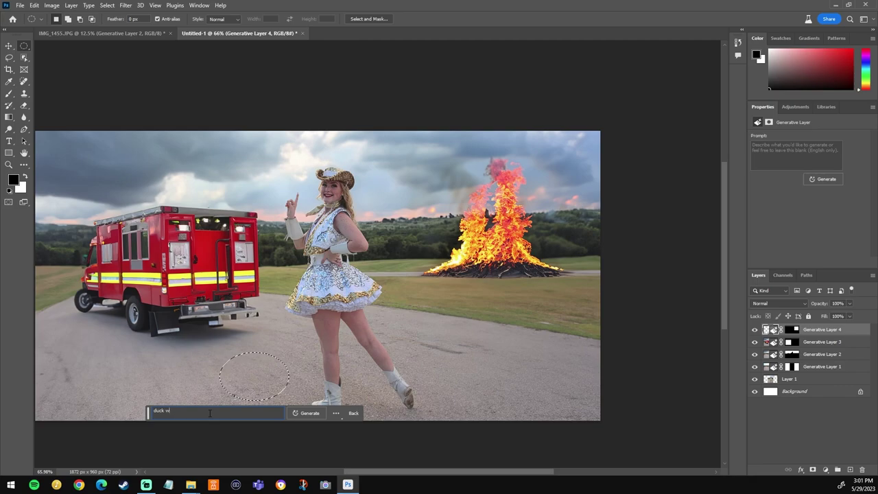
pyautogui.click(316, 412)
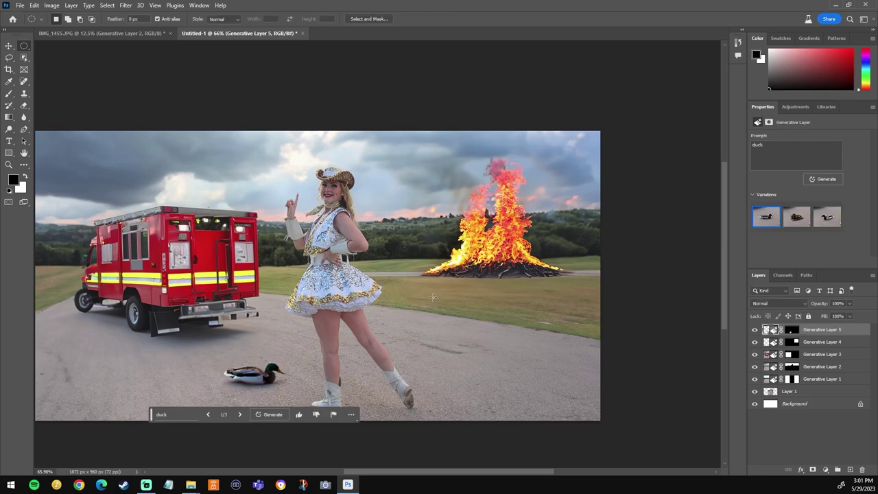
pyautogui.click(796, 218)
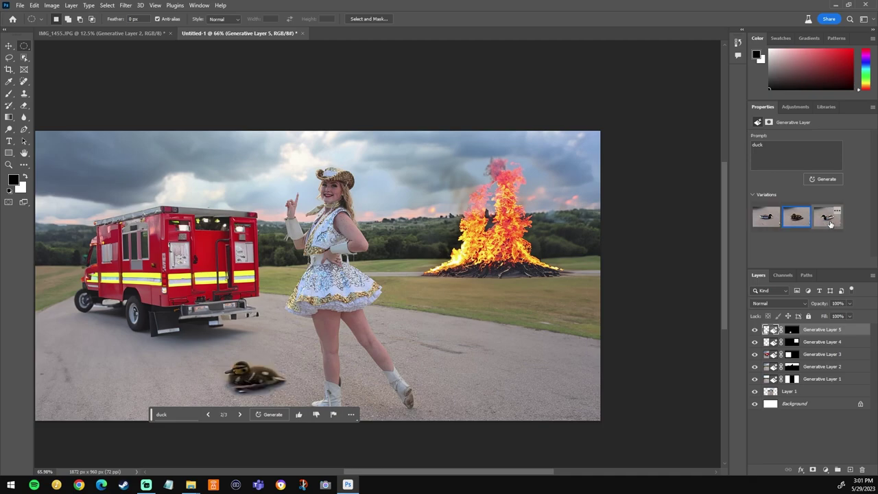
pyautogui.click(829, 219)
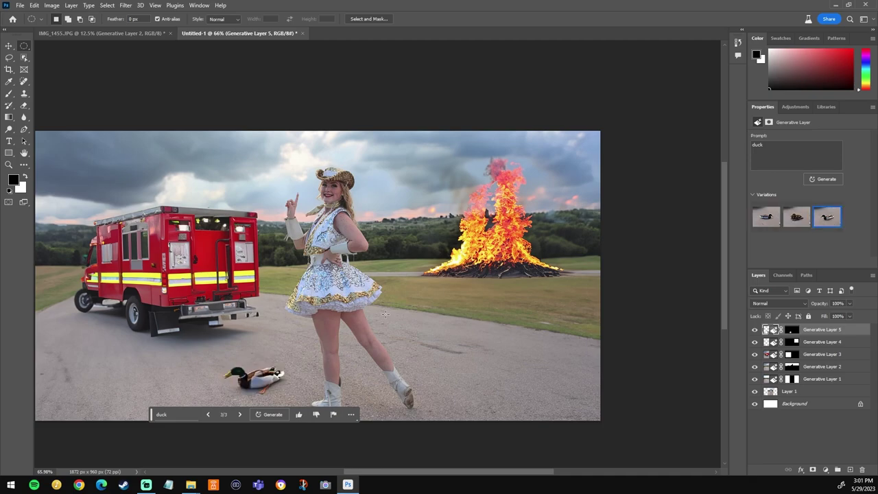
pyautogui.press('z')
pyautogui.click(263, 355)
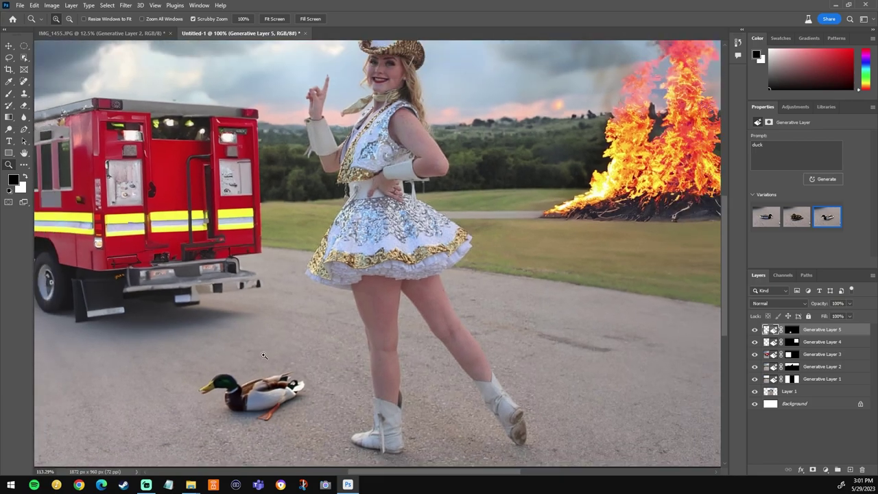
pyautogui.moveTo(387, 232)
pyautogui.mouseDown()
pyautogui.moveTo(386, 256)
pyautogui.moveTo(405, 232)
pyautogui.moveTo(418, 181)
pyautogui.moveTo(398, 206)
pyautogui.moveTo(449, 306)
pyautogui.moveTo(353, 279)
pyautogui.moveTo(375, 235)
pyautogui.mouseUp()
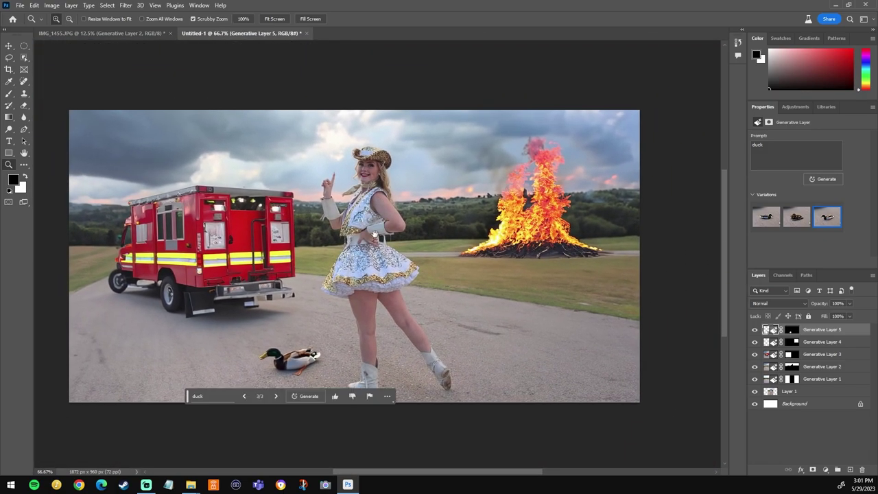